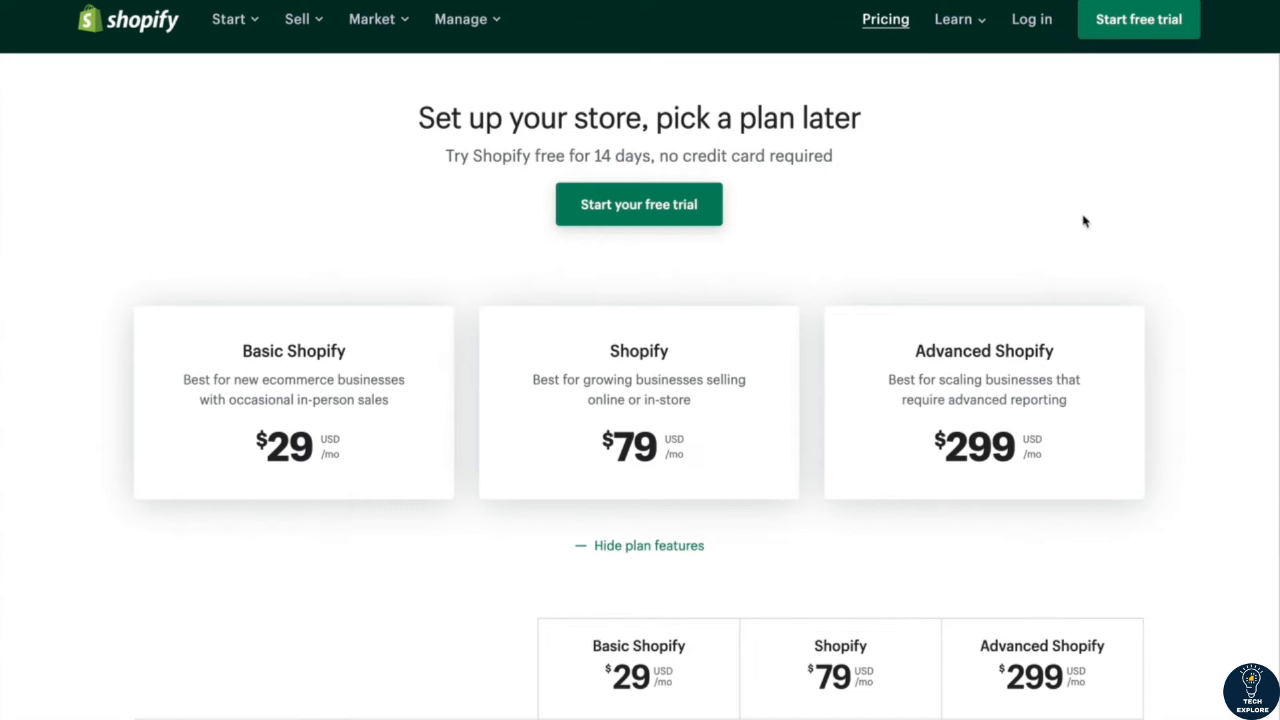
Compare the prices and included features of the Basic Shopify, Shopify and Advanced Shopify plans
scroll(1085, 222, down, 1)
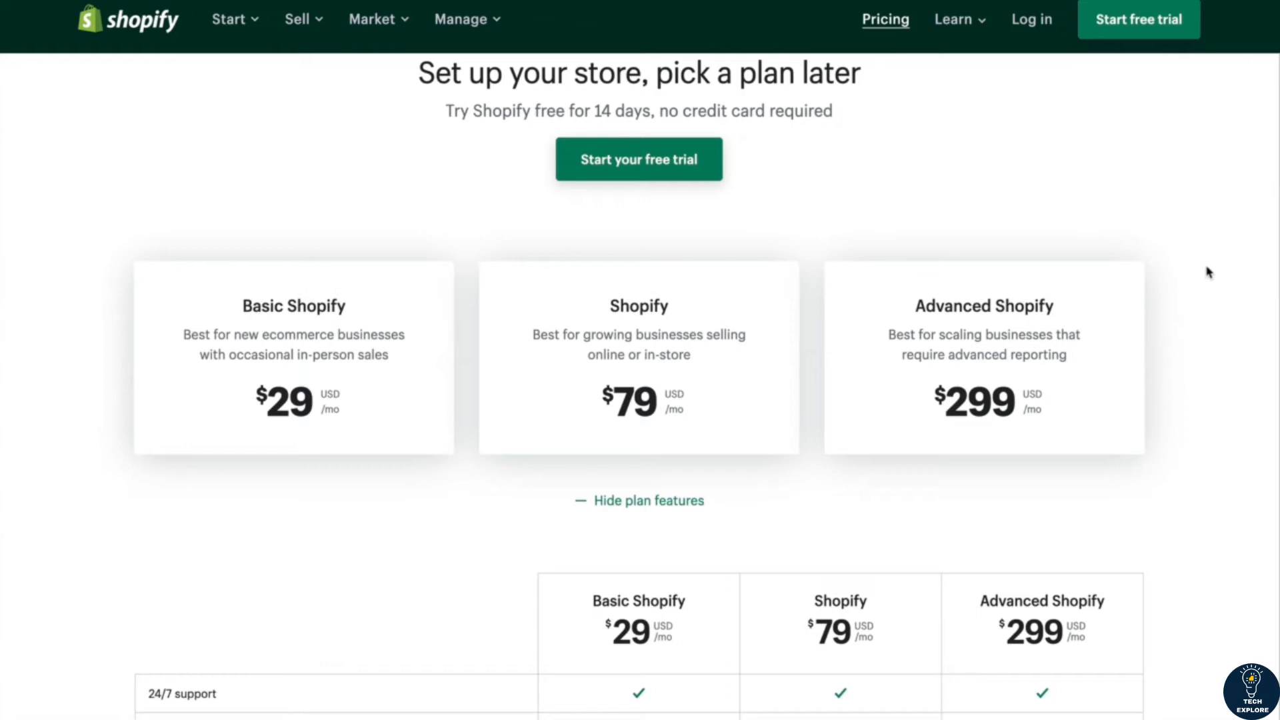
scroll(1208, 271, down, 1)
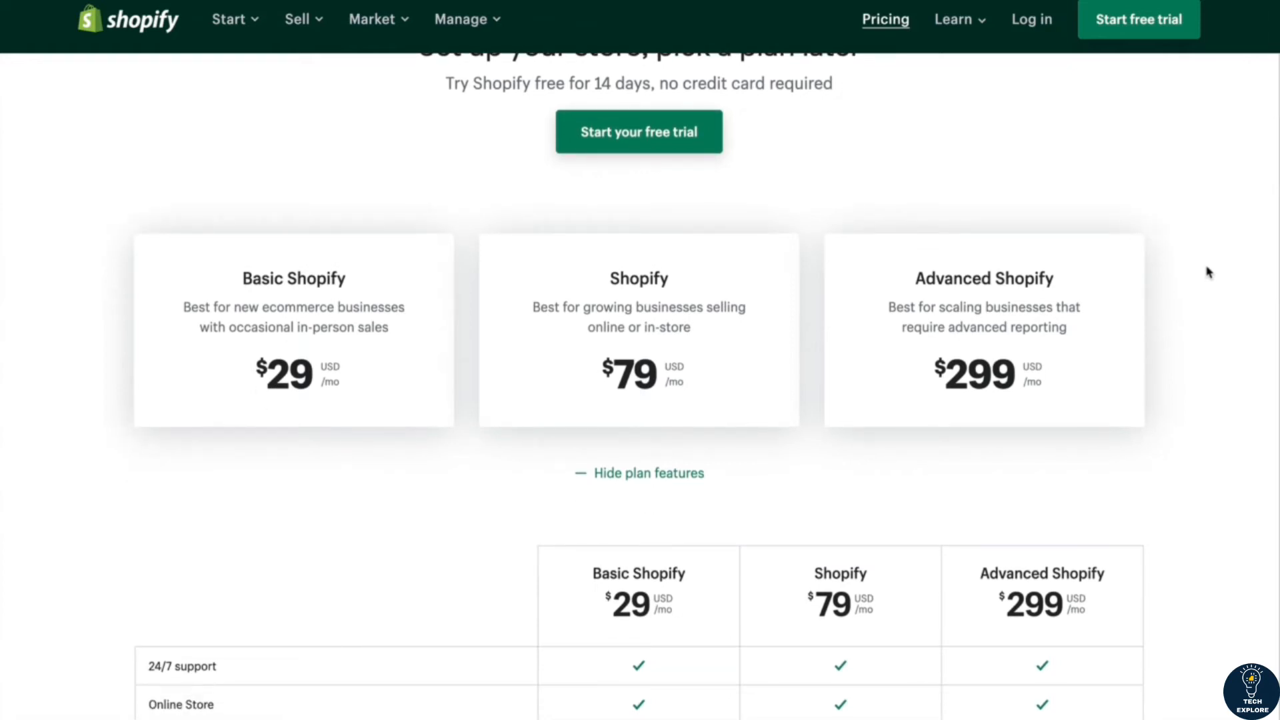
scroll(1208, 272, down, 10)
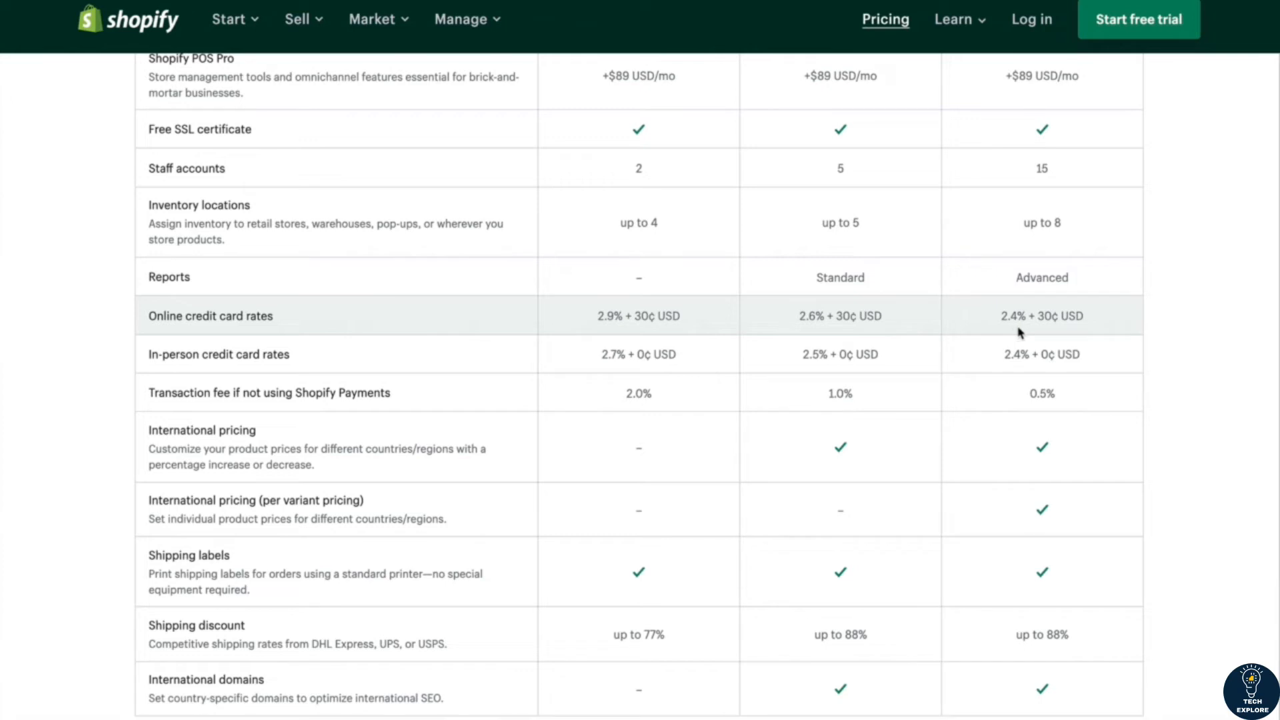
scroll(1202, 312, up, 12)
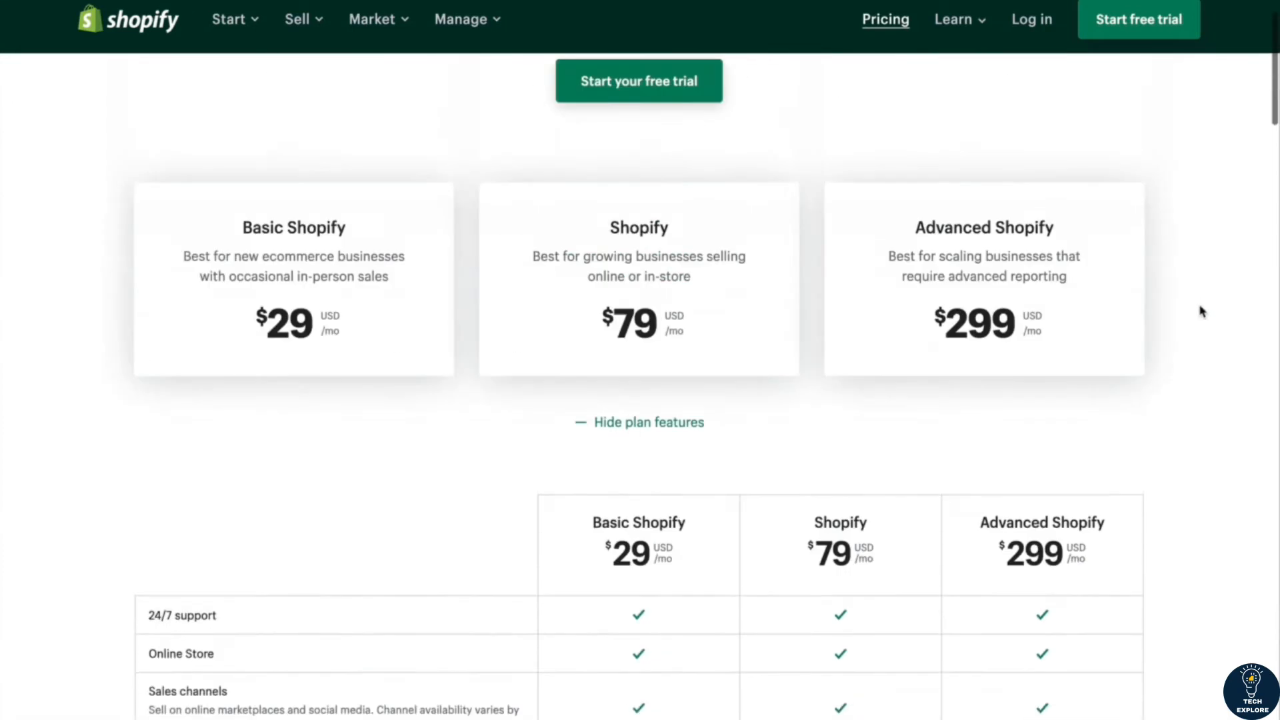
scroll(1202, 312, down, 2)
scroll(1202, 312, up, 3)
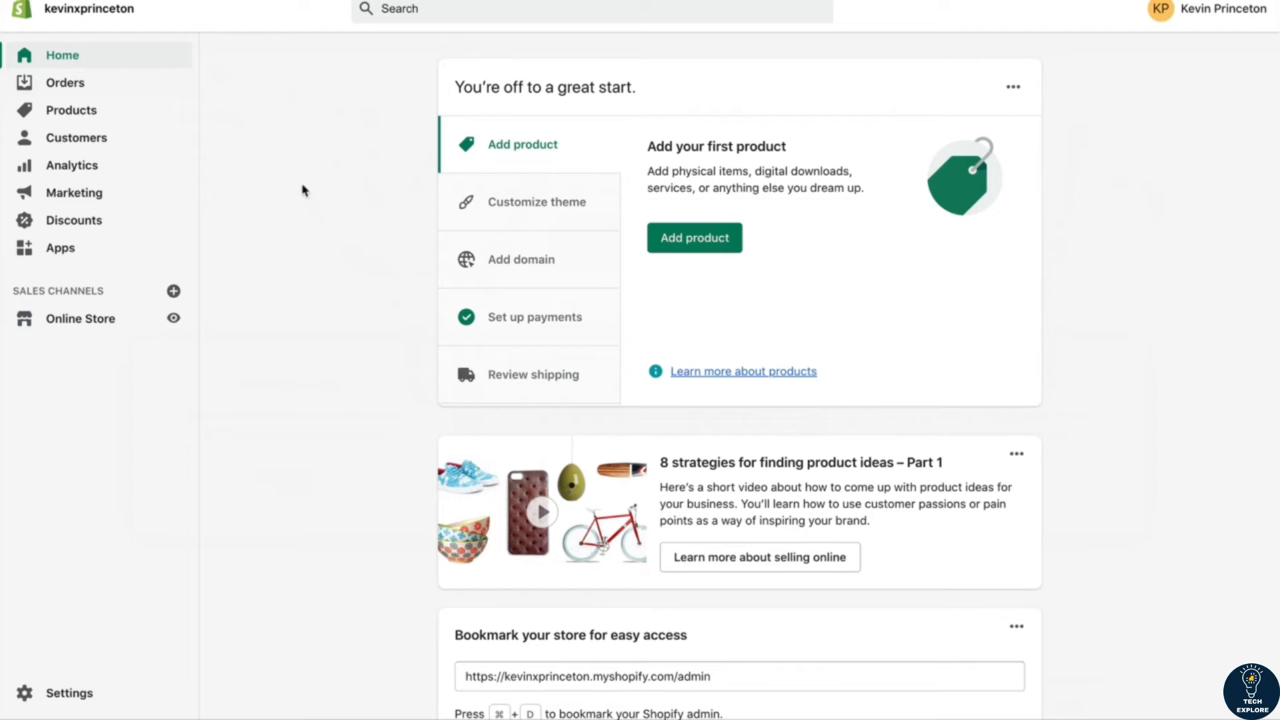
Tour the store admin's Orders, Products, Customers and Analytics sections, finishing on the overview dashboard
click(98, 88)
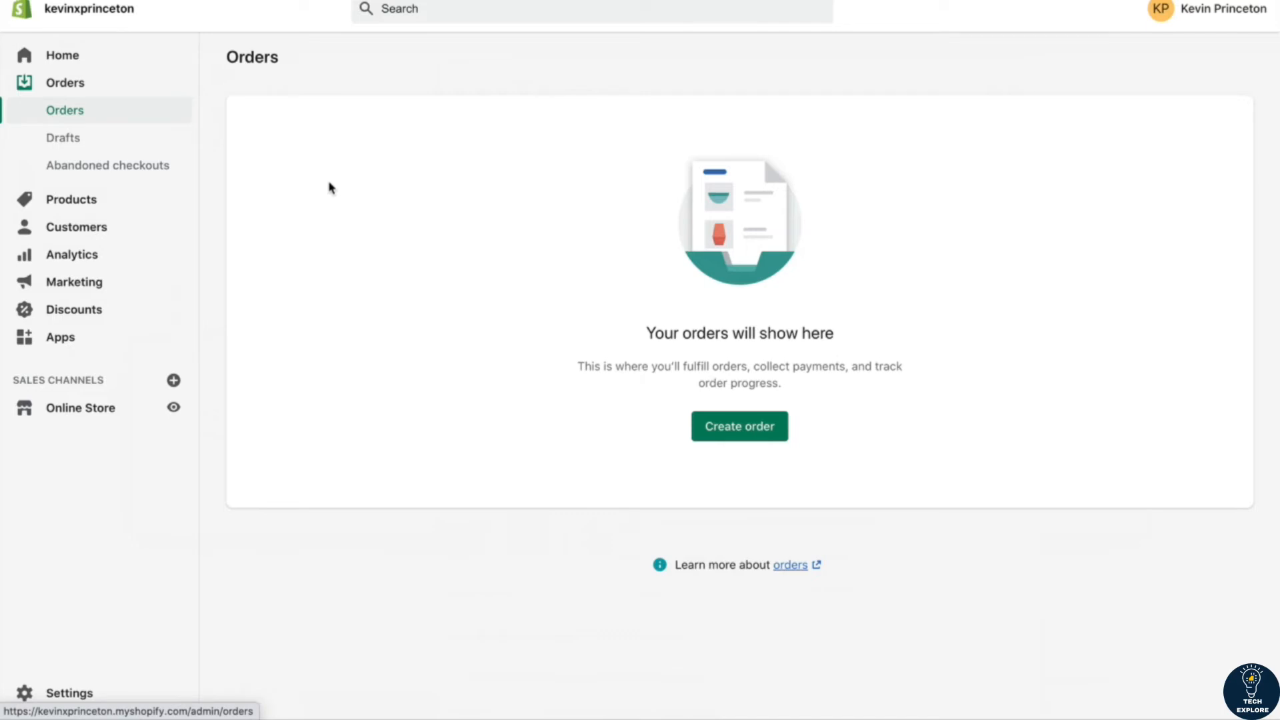
click(93, 202)
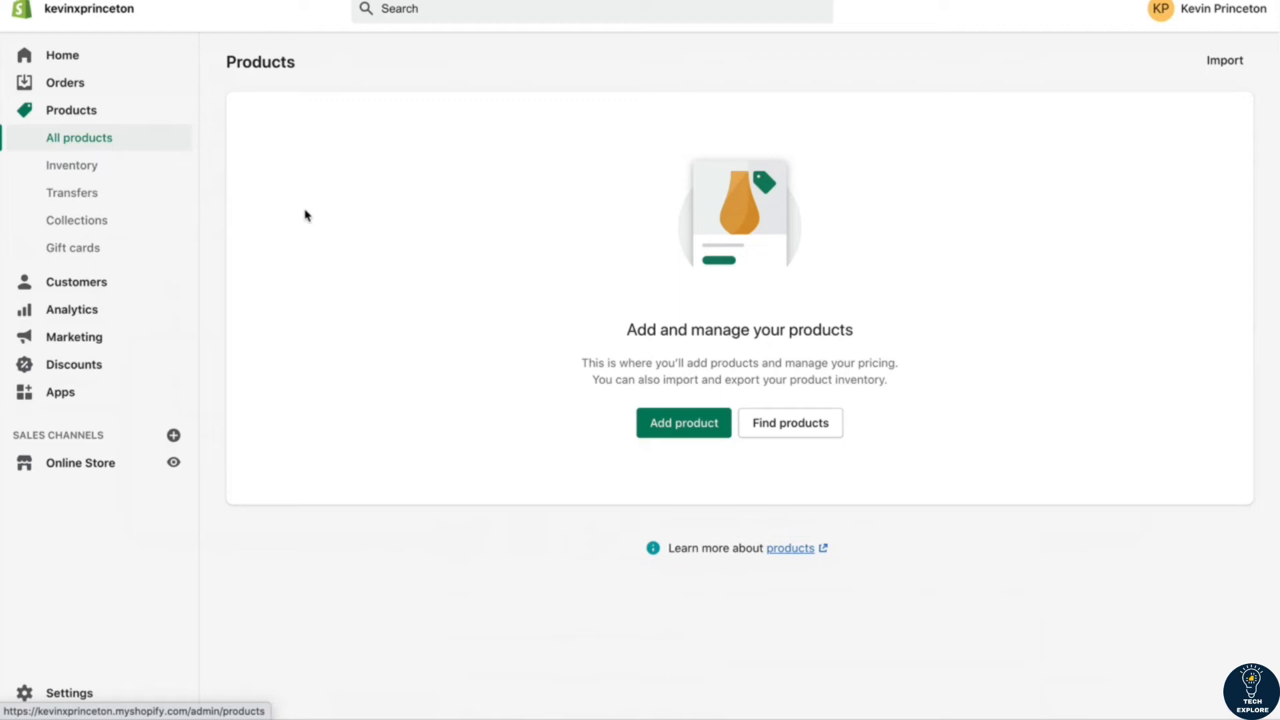
click(110, 288)
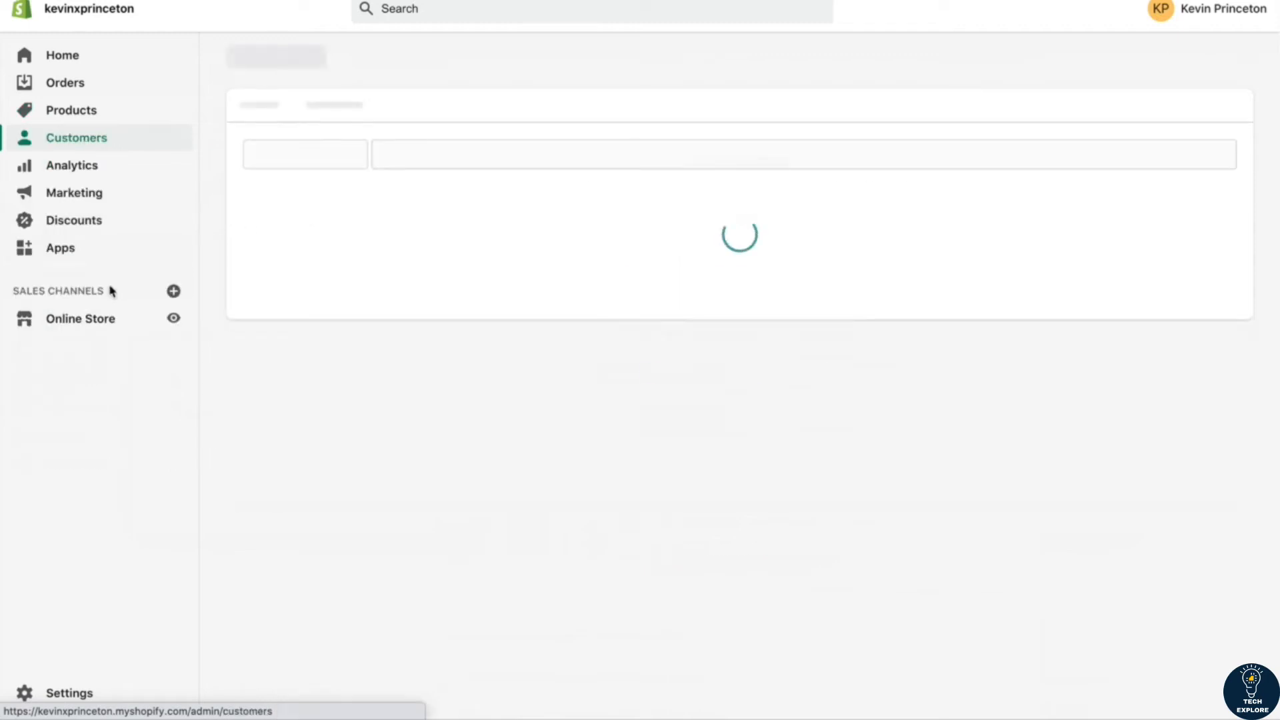
click(86, 173)
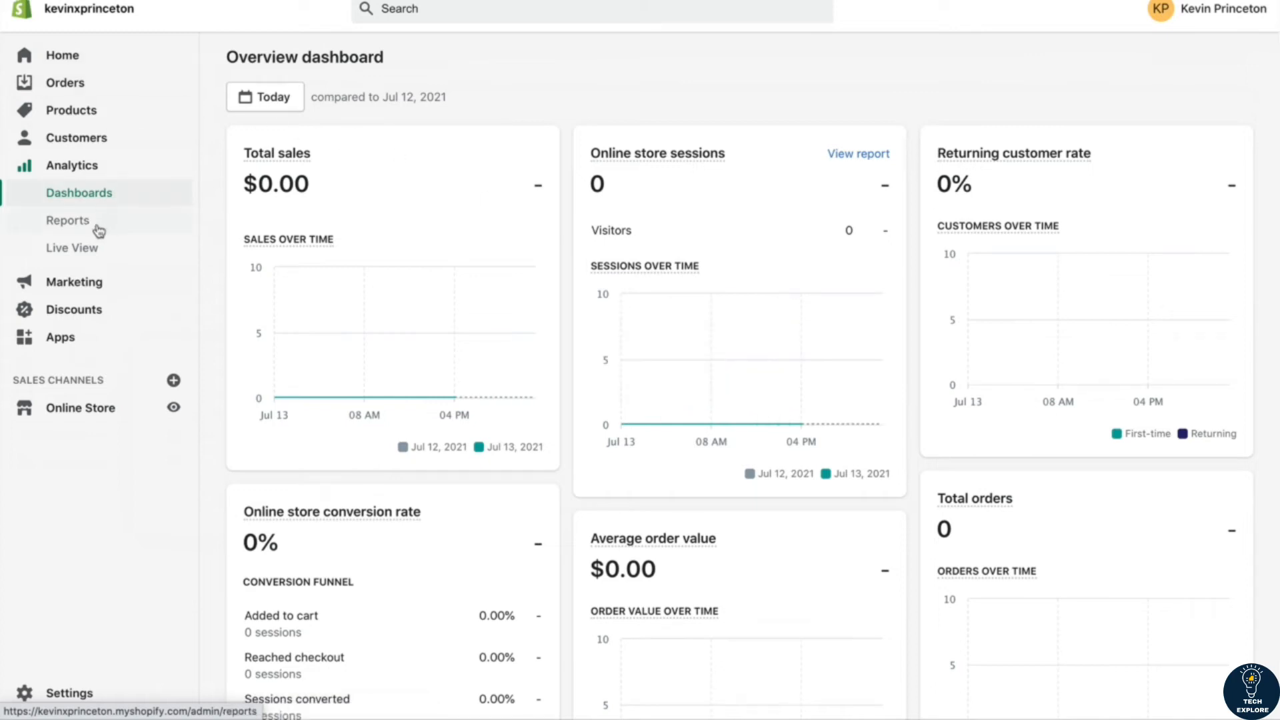
Review the Marketing overview with its suggested marketing apps, followed by the Discounts and Apps sections
click(79, 283)
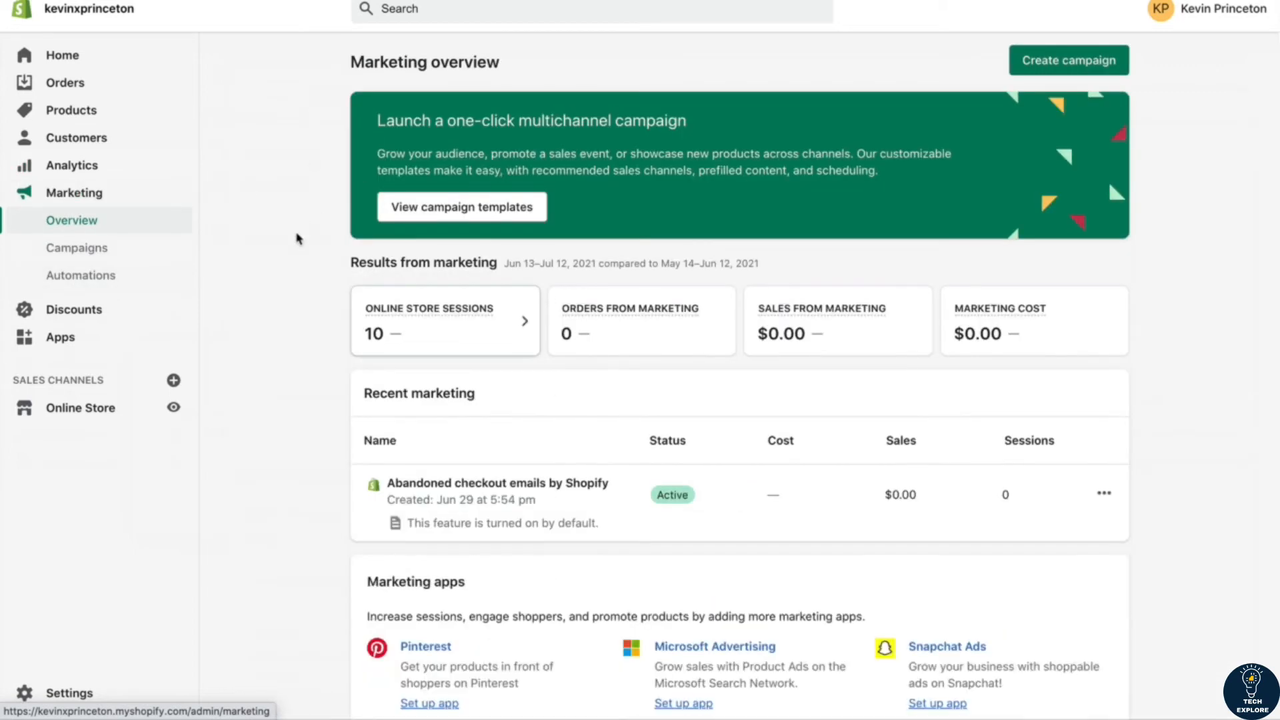
scroll(298, 237, down, 2)
scroll(297, 239, down, 1)
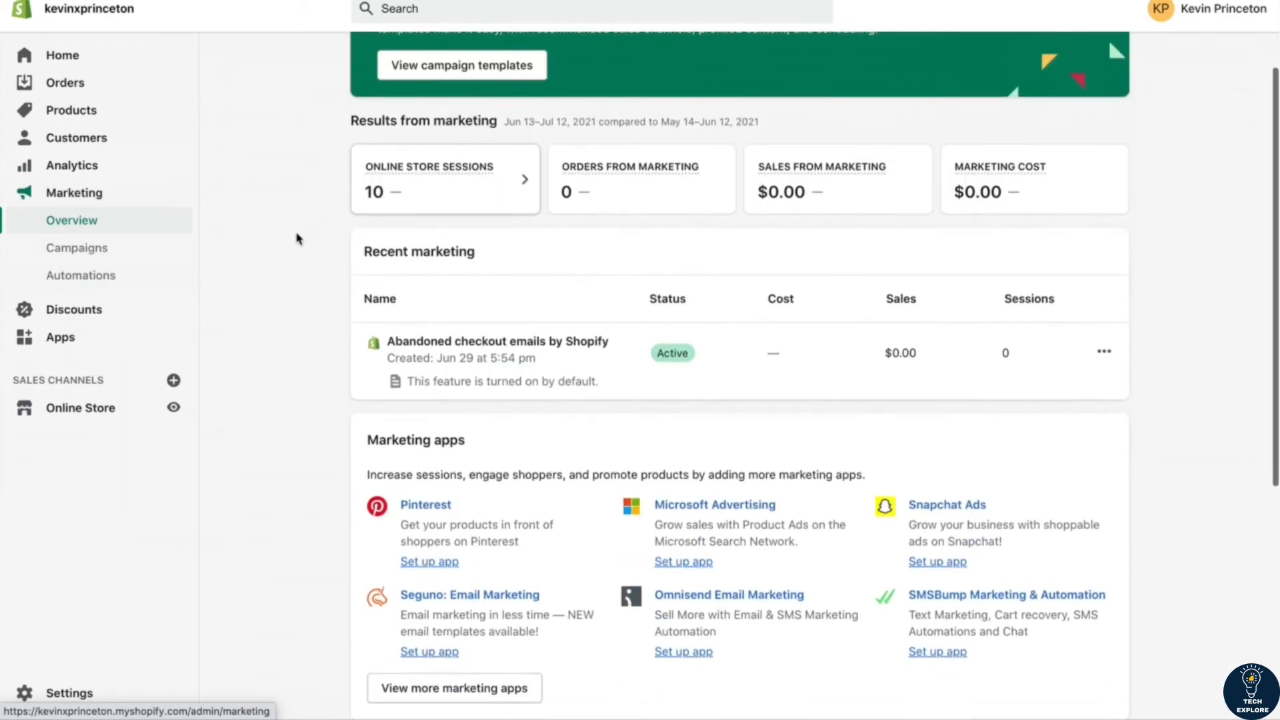
scroll(298, 239, down, 1)
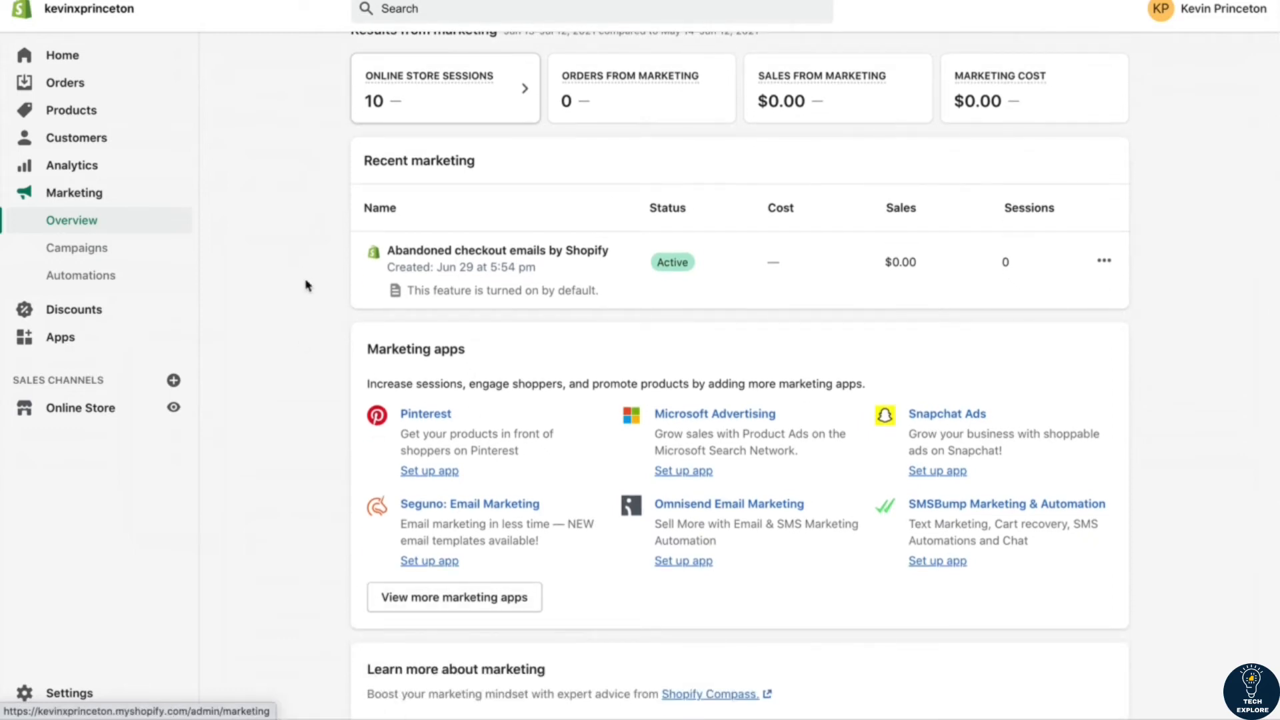
scroll(306, 285, up, 3)
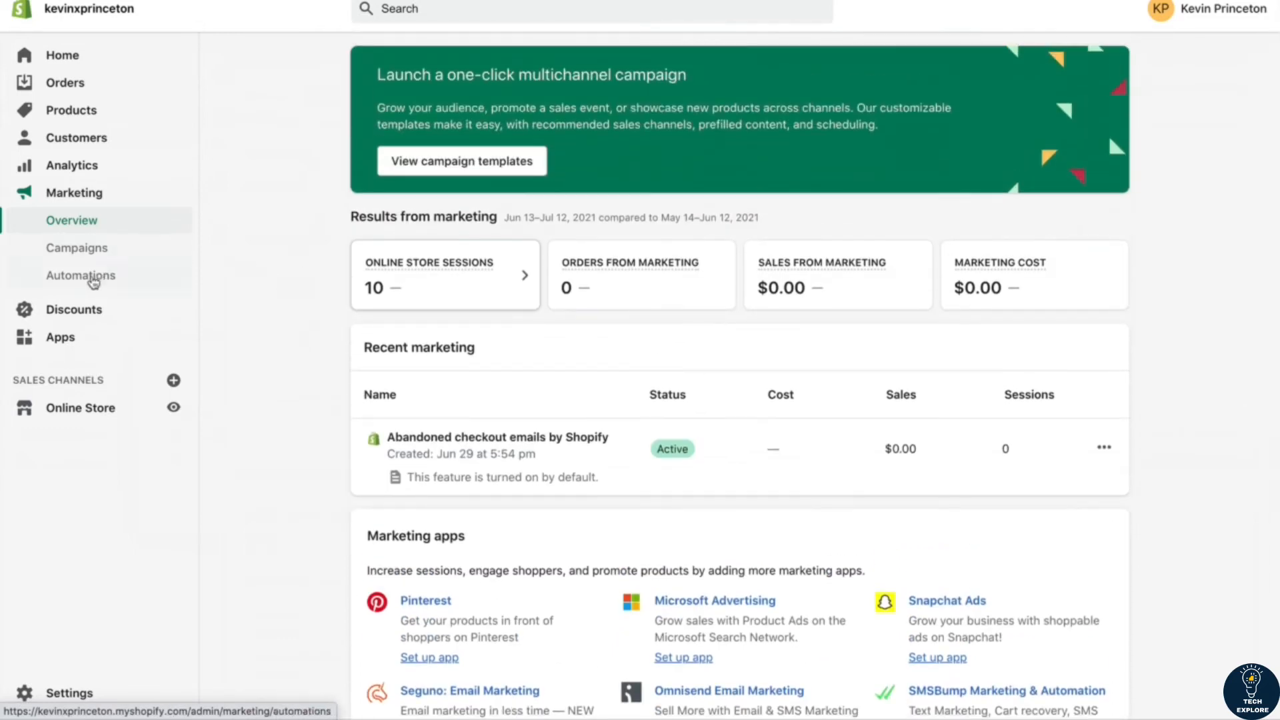
click(75, 314)
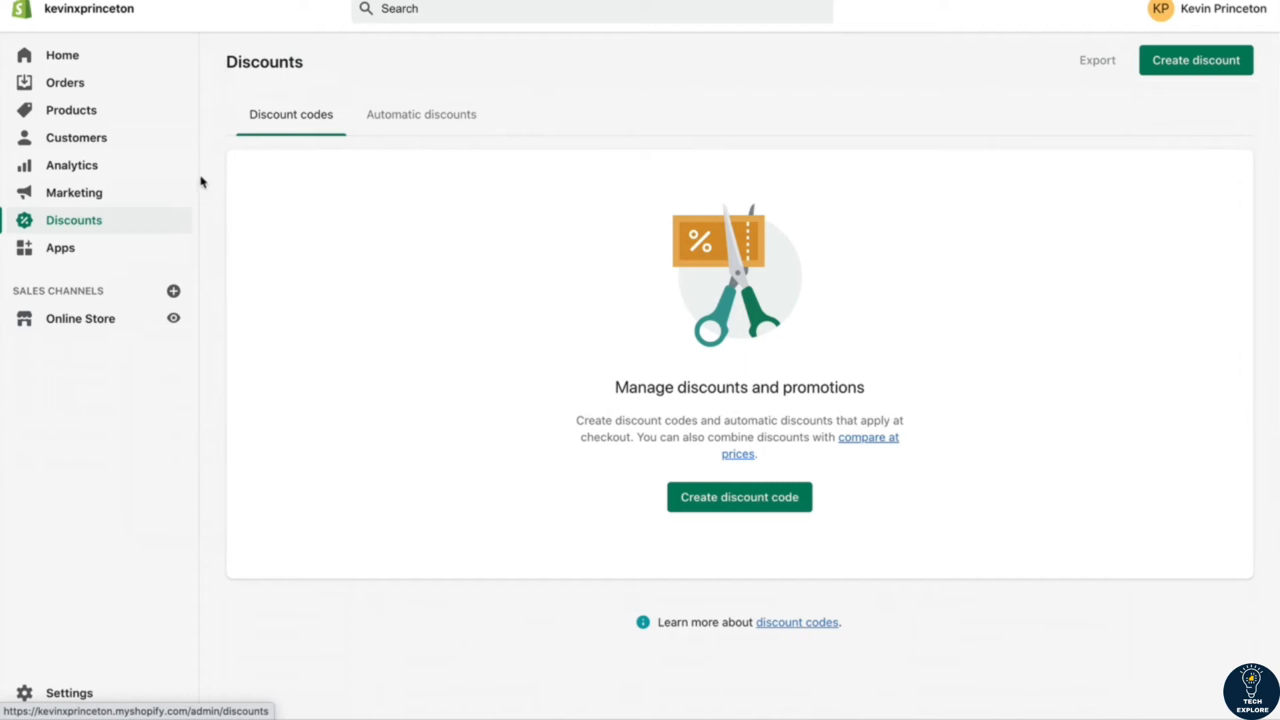
click(80, 251)
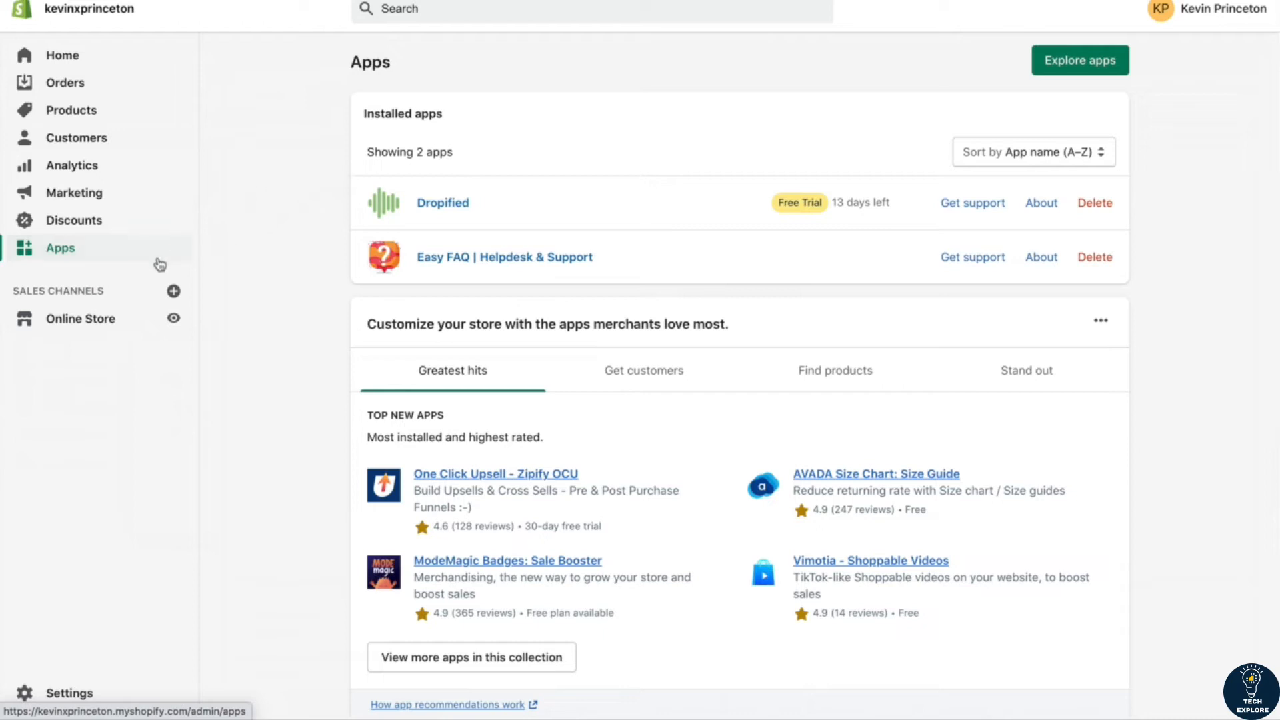
Look through the Online Store channel's Themes, Blog posts, Pages, Navigation and Domains sections
click(88, 320)
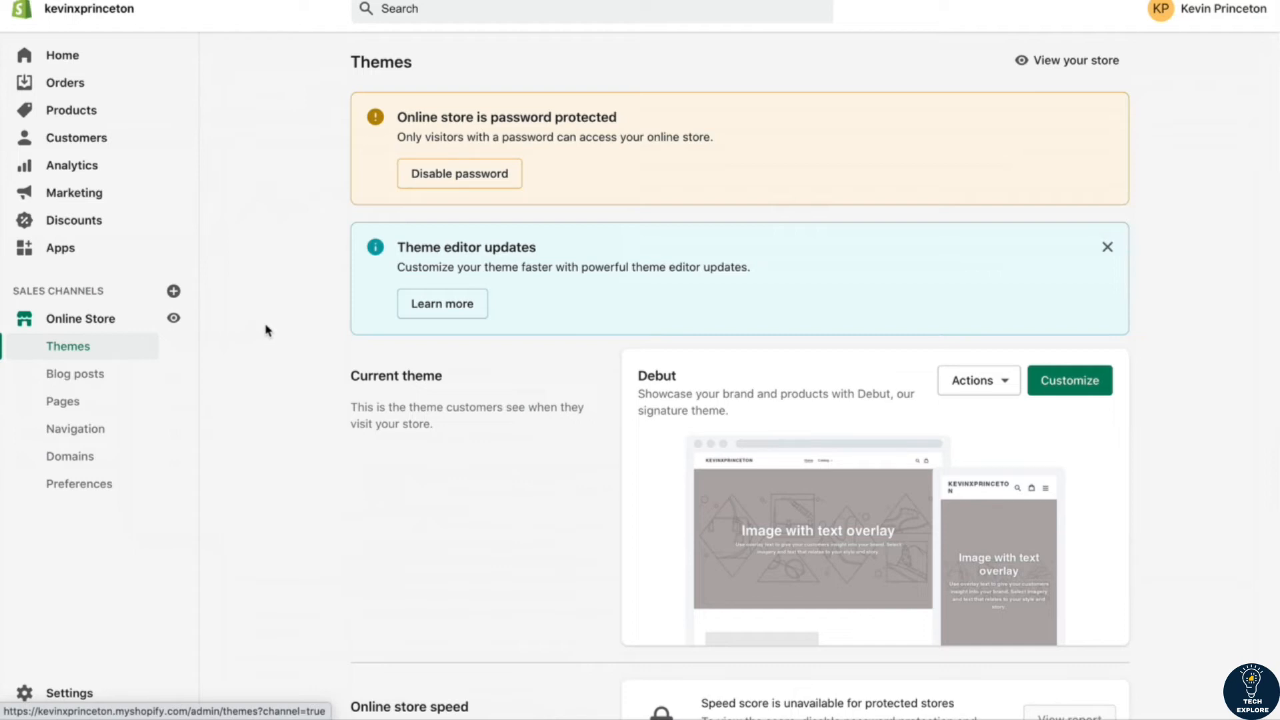
click(97, 374)
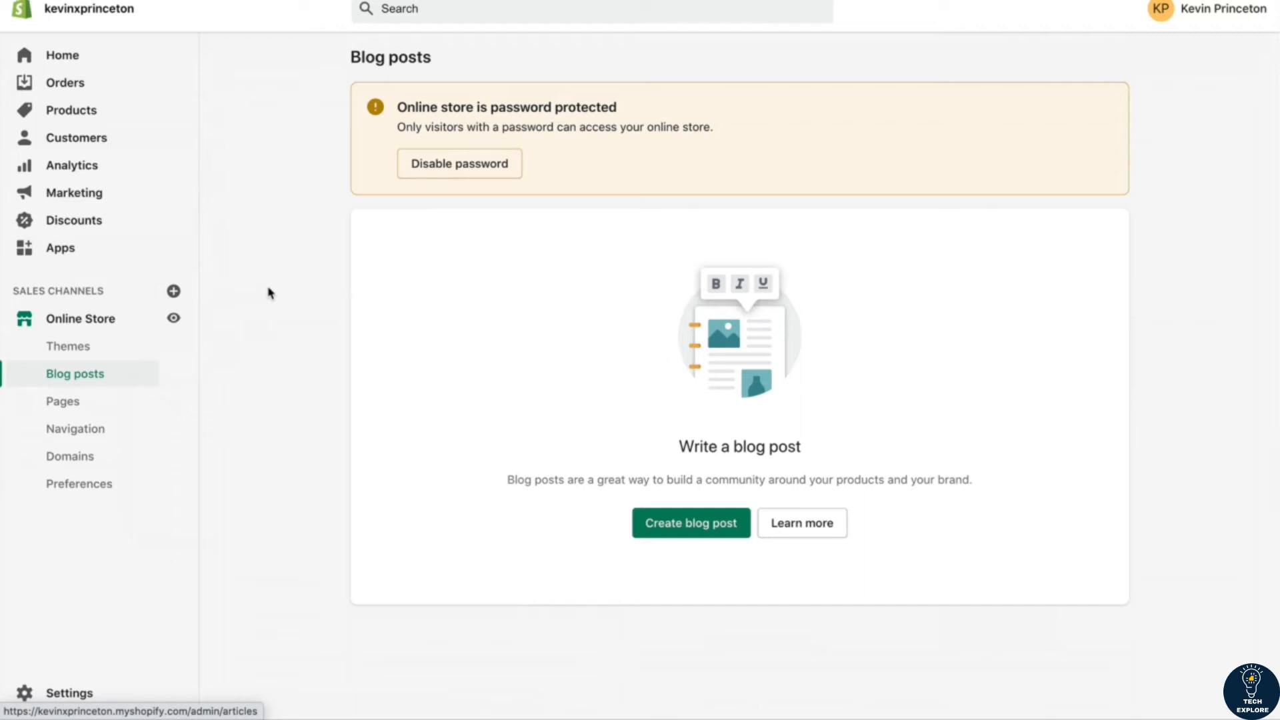
click(78, 404)
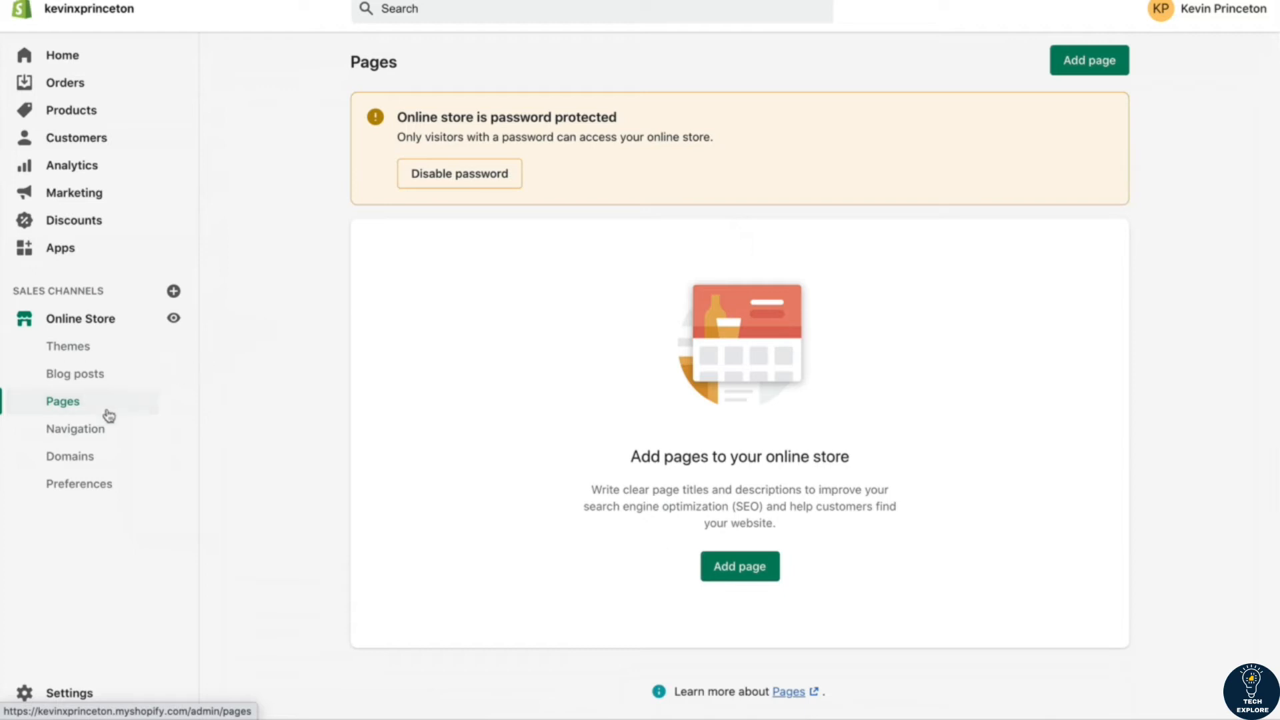
click(79, 436)
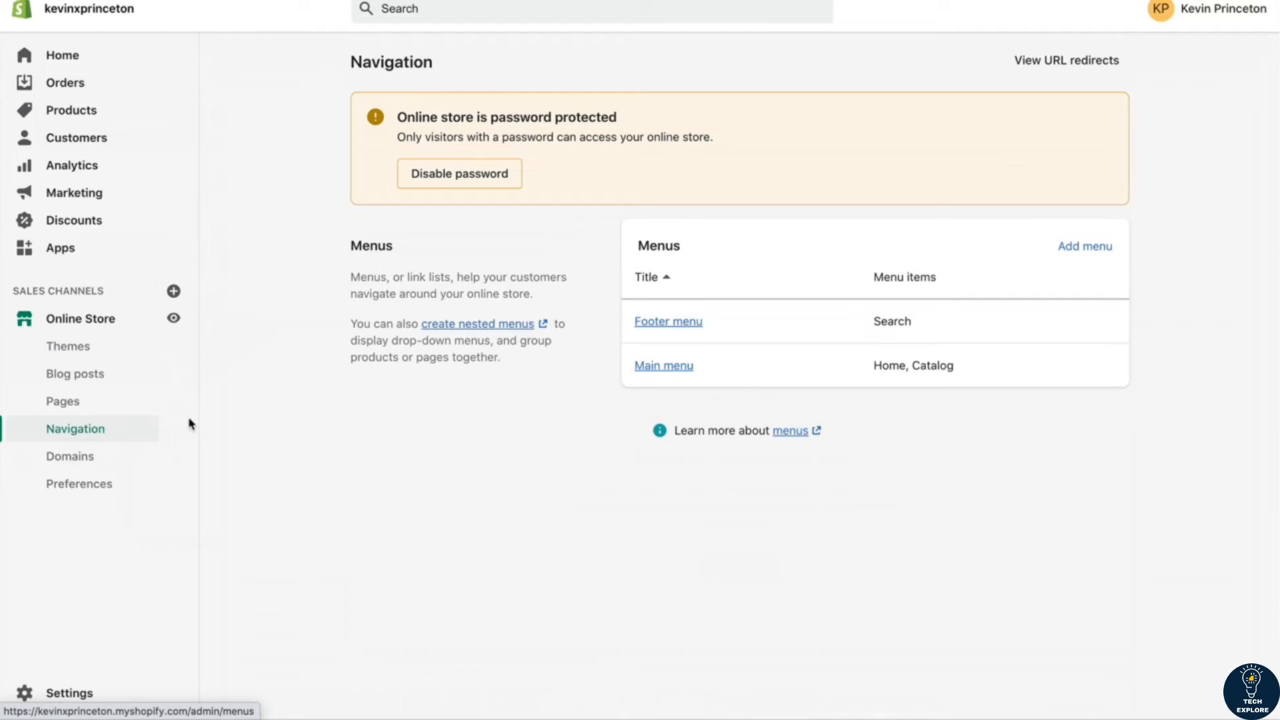
click(92, 457)
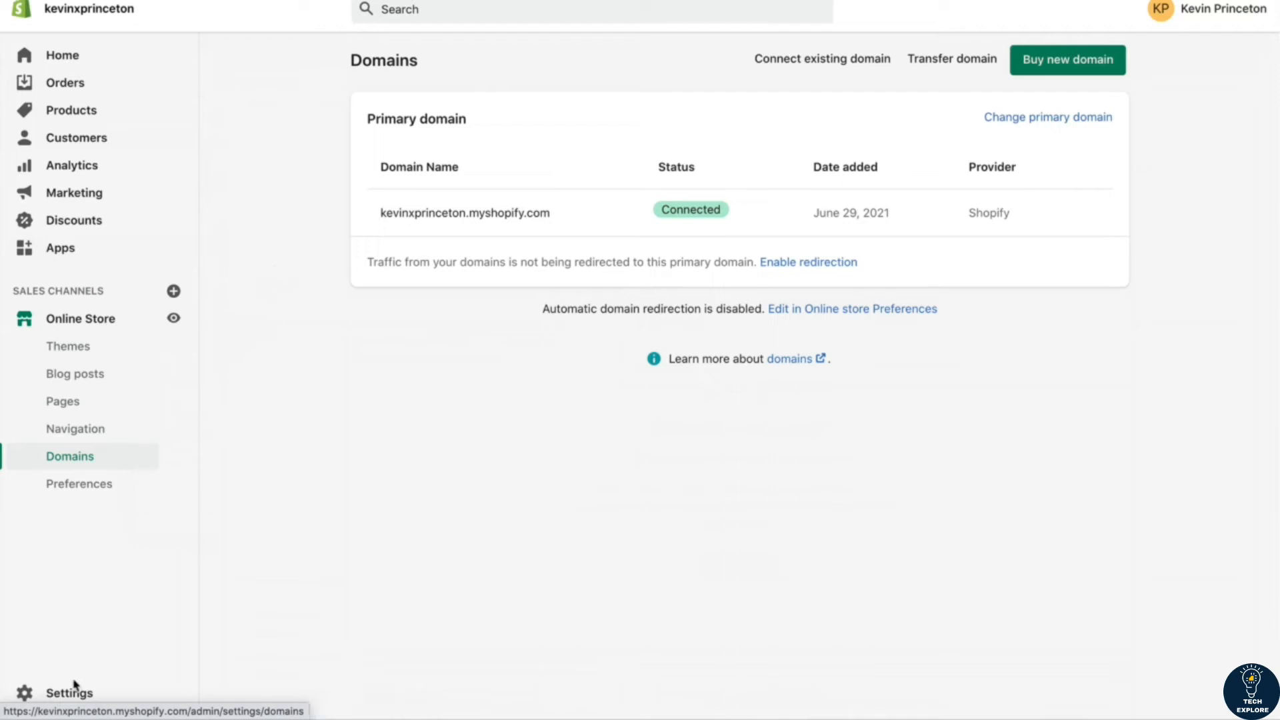
Open the store's payment settings and examine the Shopify Payments and PayPal Express Checkout providers
click(88, 699)
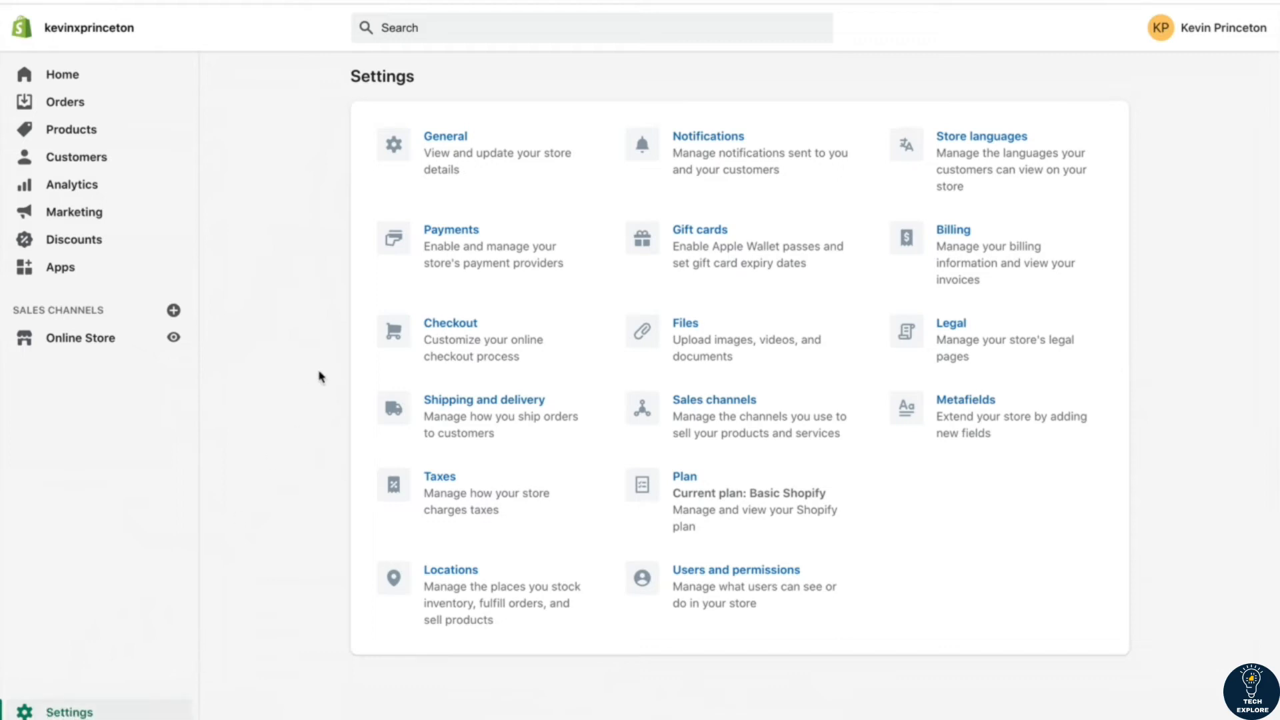
click(429, 250)
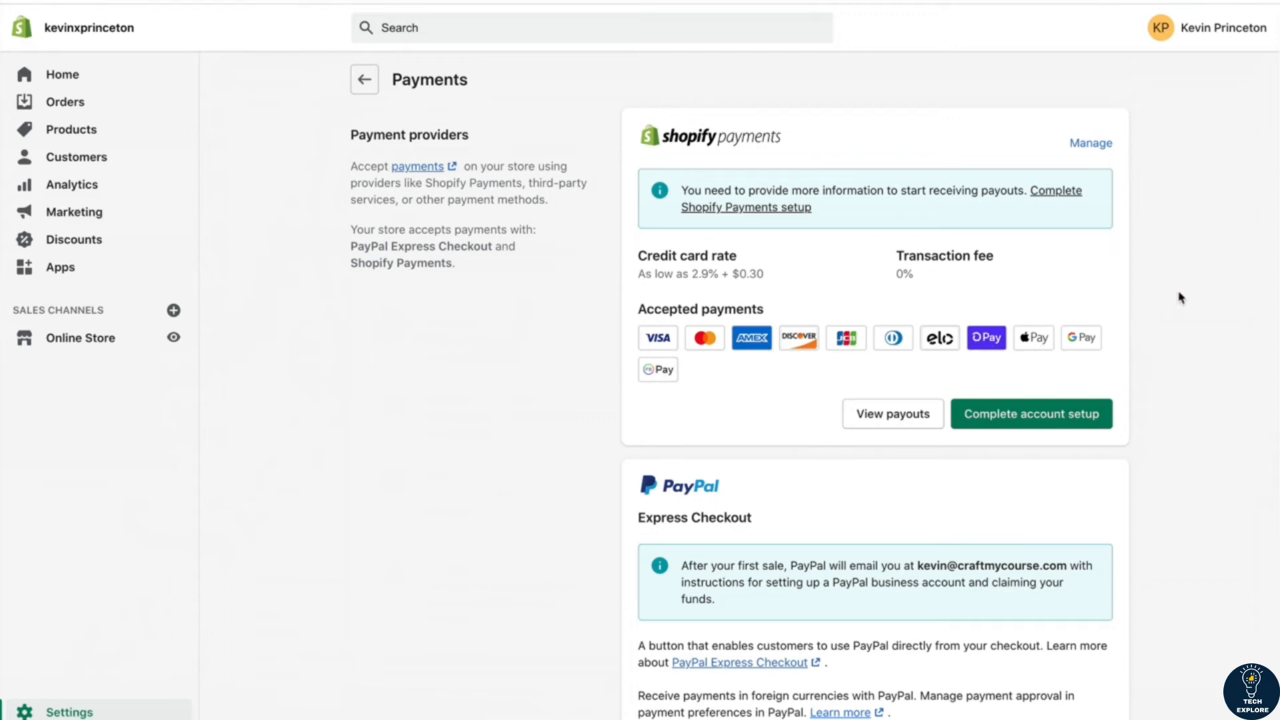
scroll(1181, 298, down, 3)
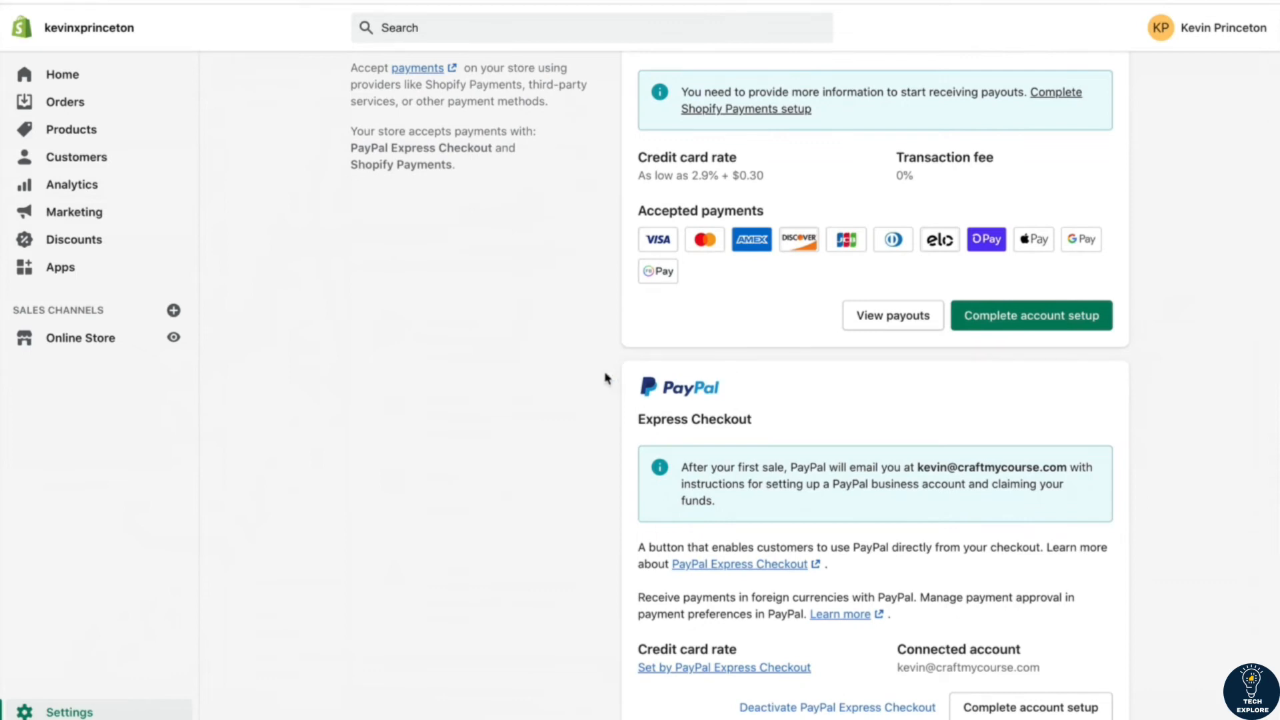
scroll(605, 377, up, 3)
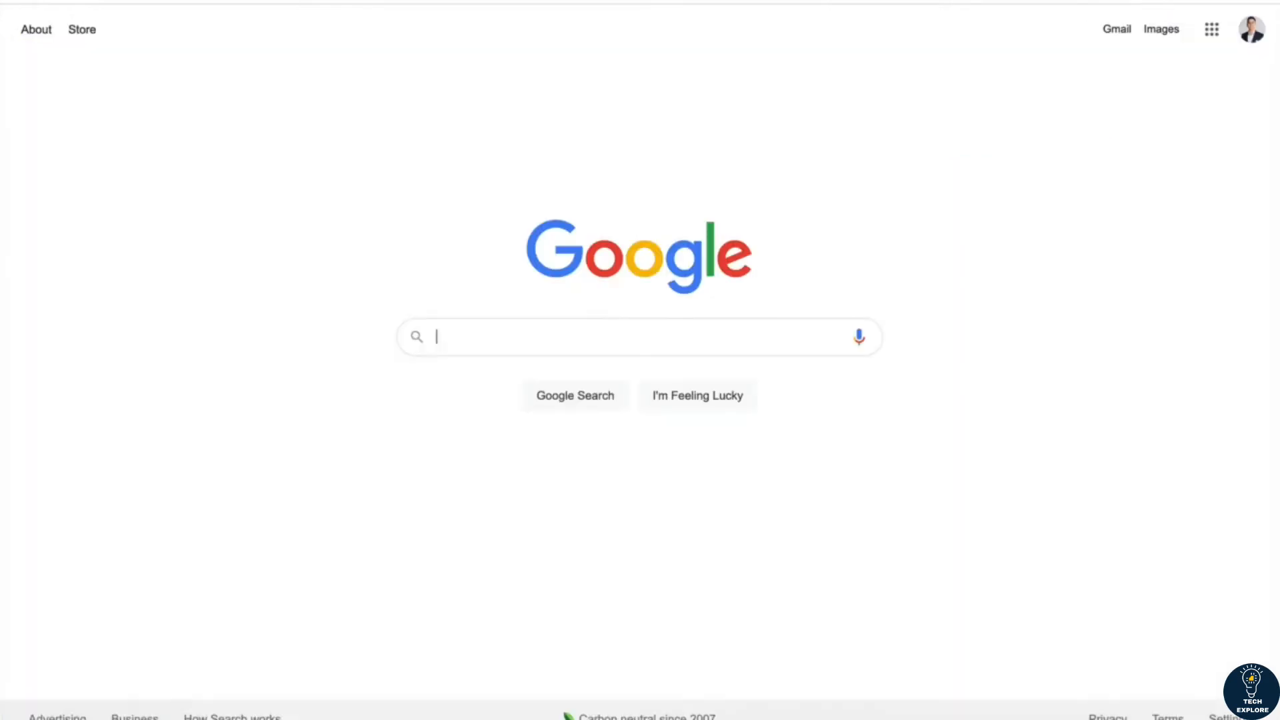
Search Google for "india shopify payment gateway"
click(527, 343)
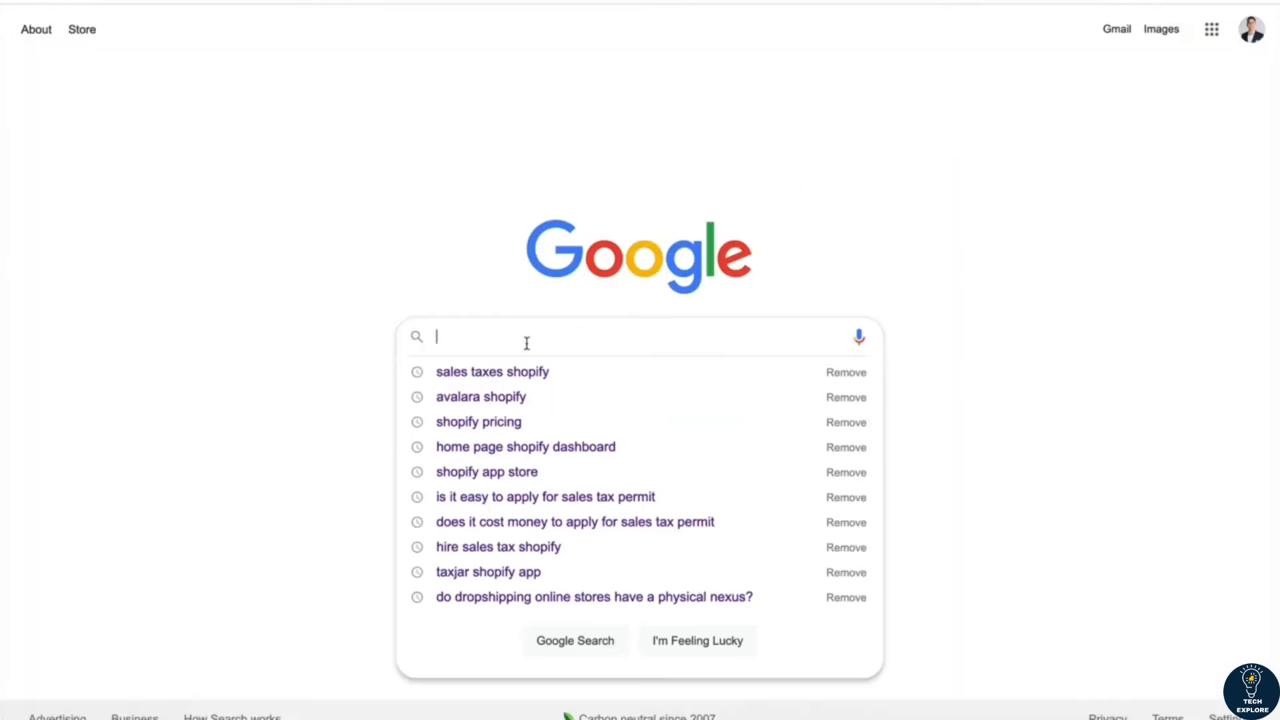
text(india)
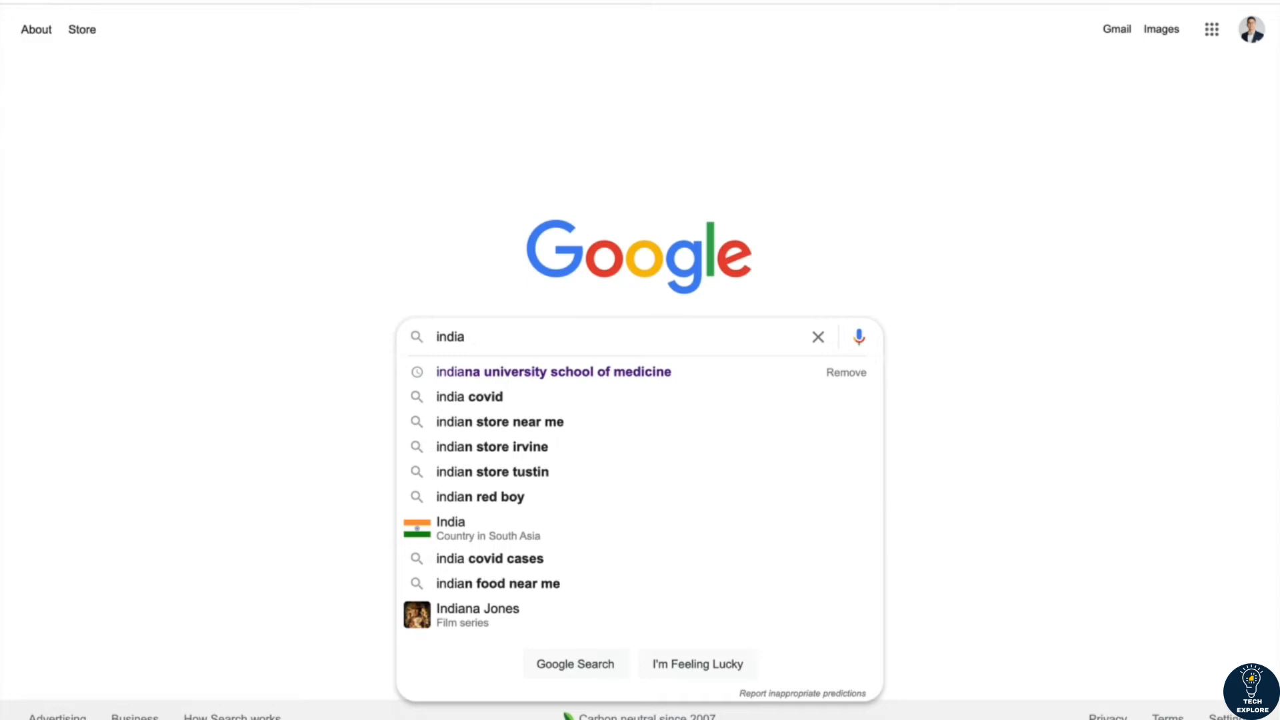
text(sh)
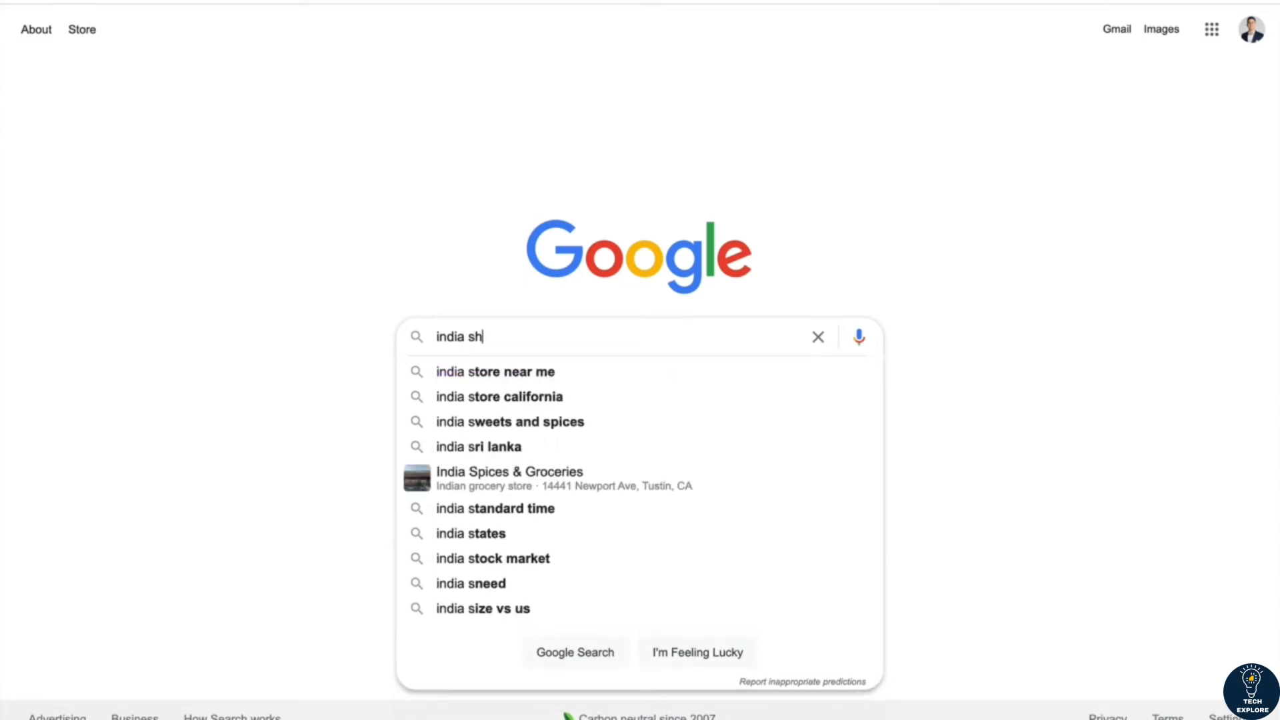
text(opify payments)
key(BackSpace)
text(gateway)
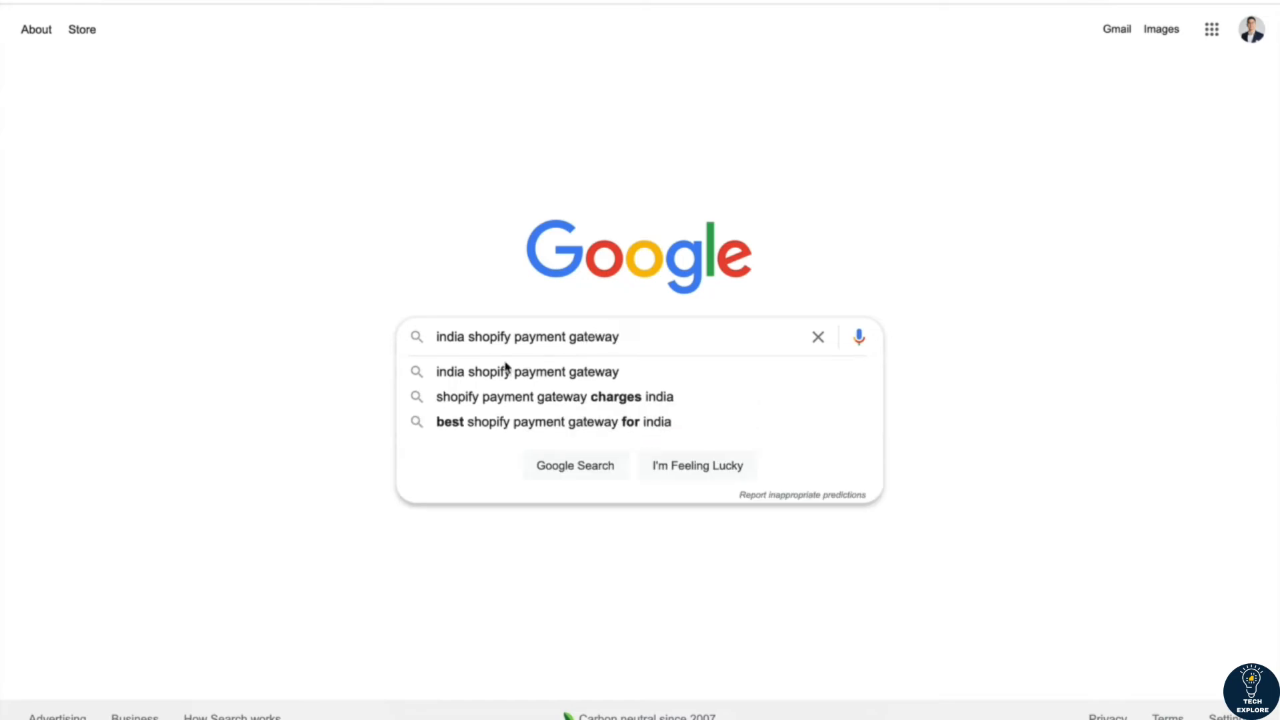
double_click(444, 336)
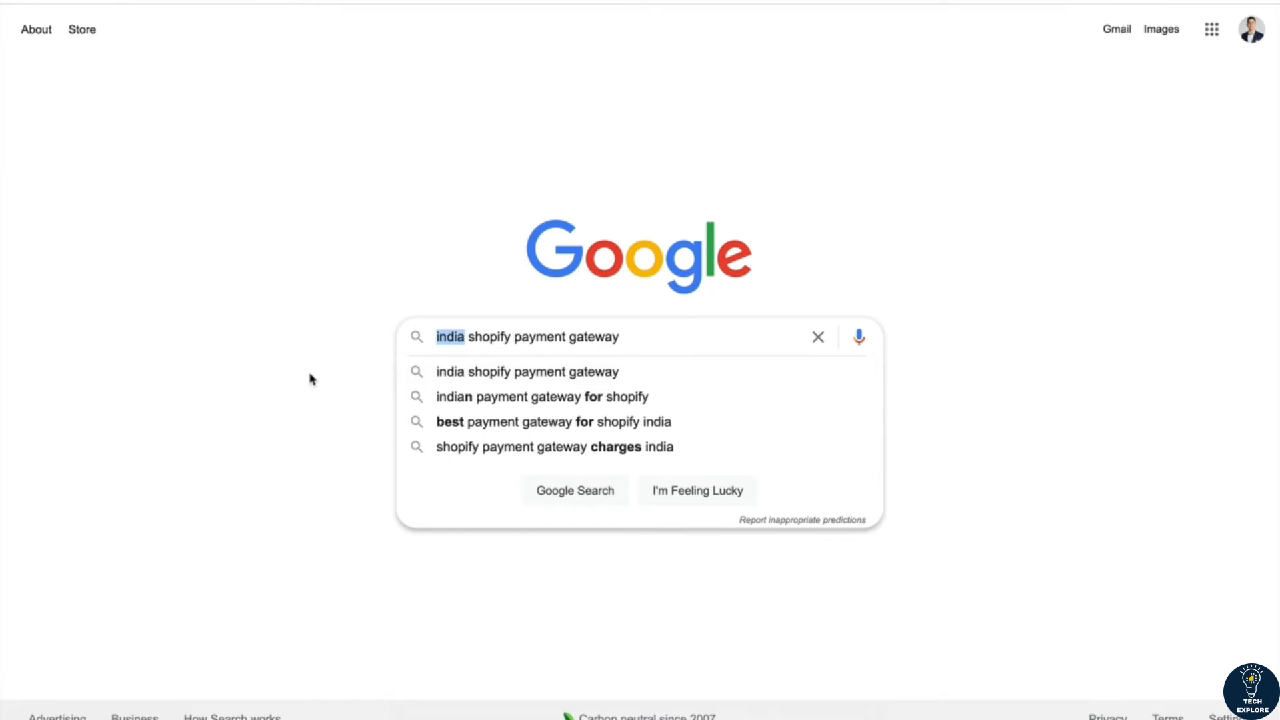
key(Return)
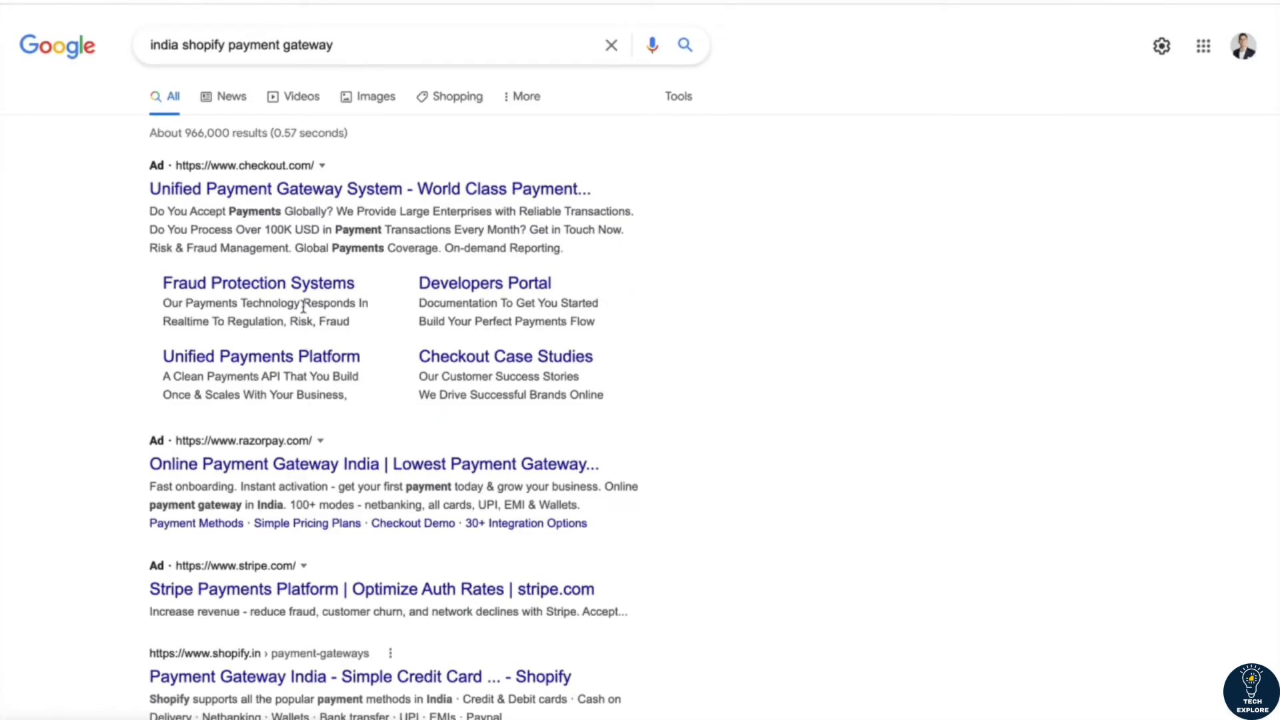
Open Shopify's "Payment Gateway India" search result and examine the payment methods and gateways supported in India
scroll(304, 307, down, 1)
scroll(303, 310, down, 1)
scroll(162, 443, down, 2)
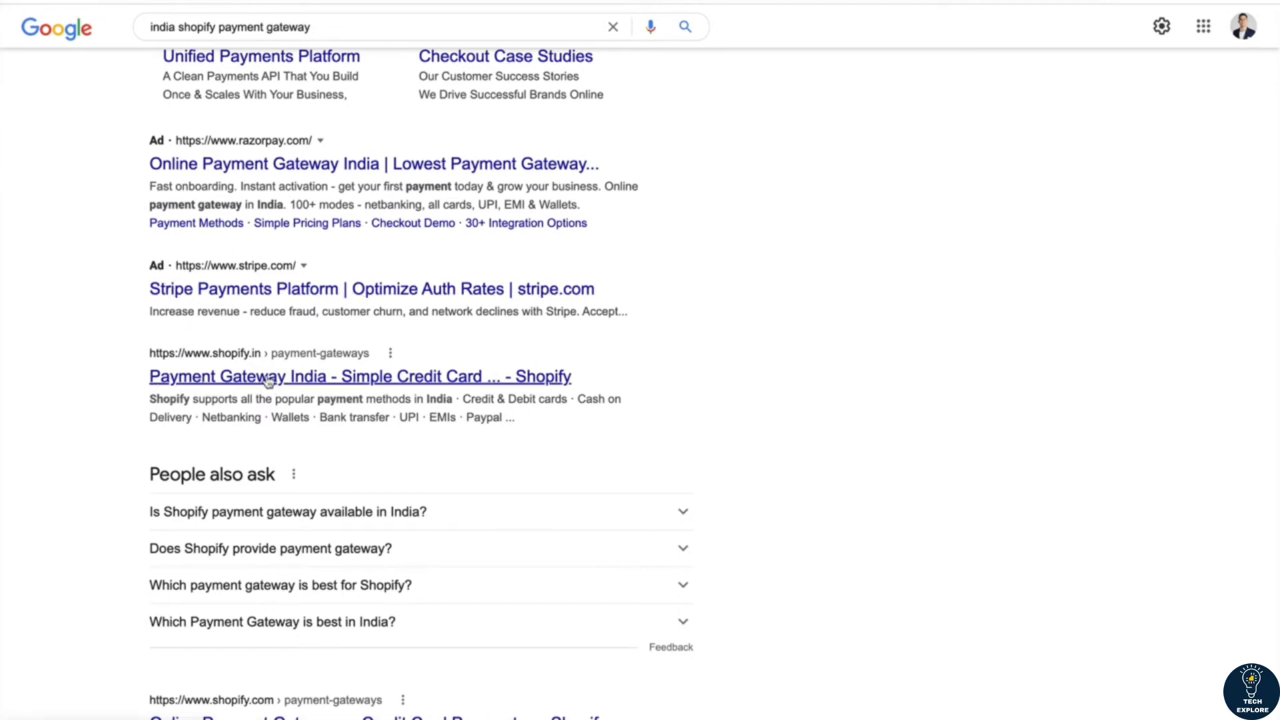
click(269, 378)
scroll(504, 403, down, 10)
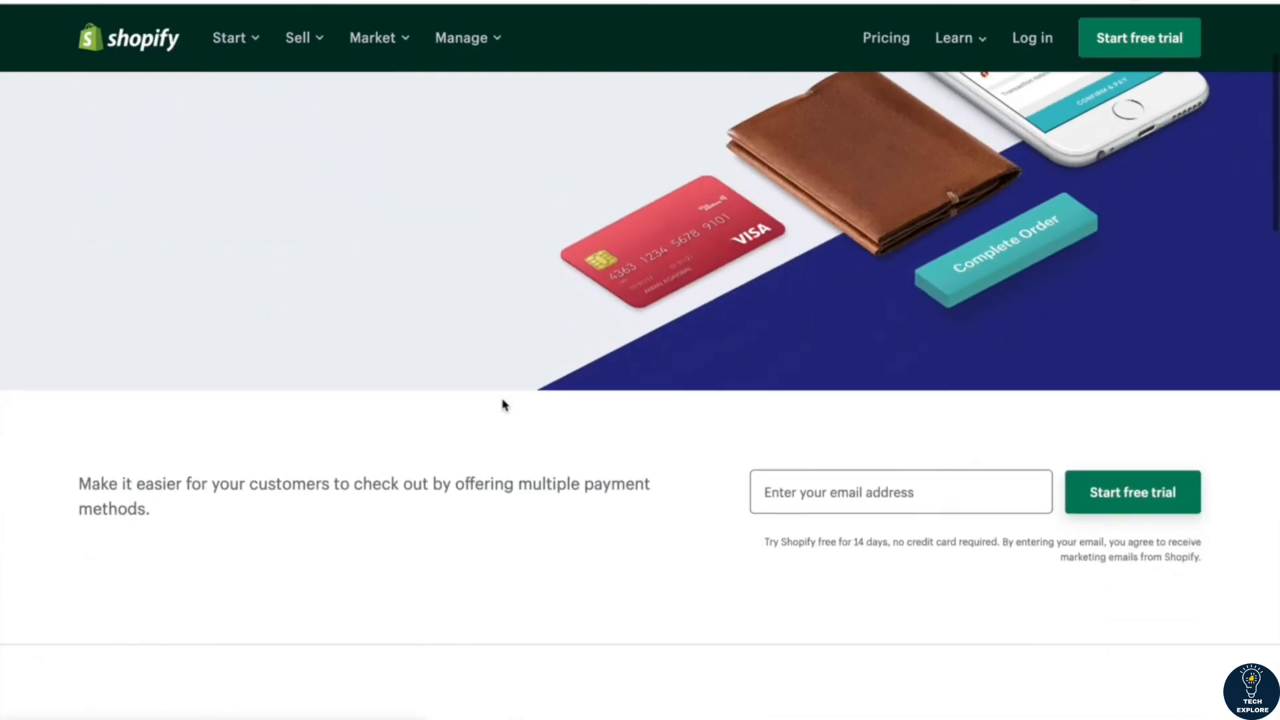
scroll(504, 405, up, 8)
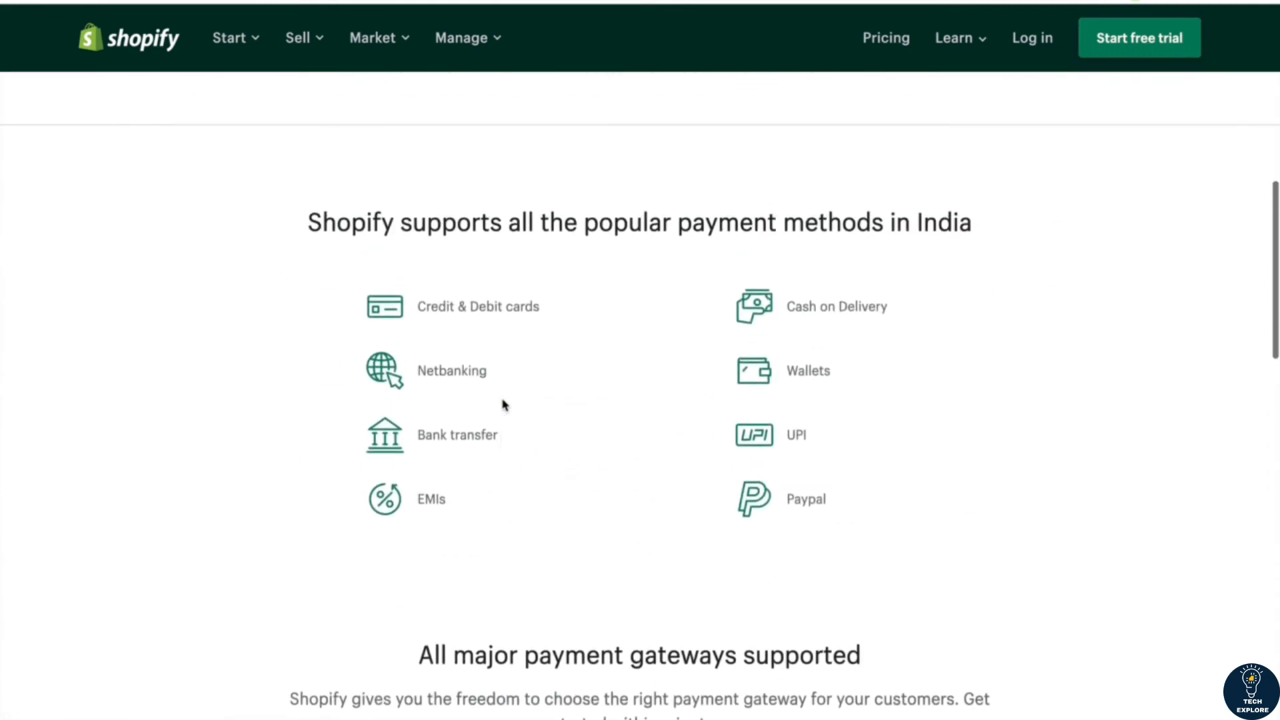
scroll(504, 405, down, 10)
scroll(504, 405, up, 20)
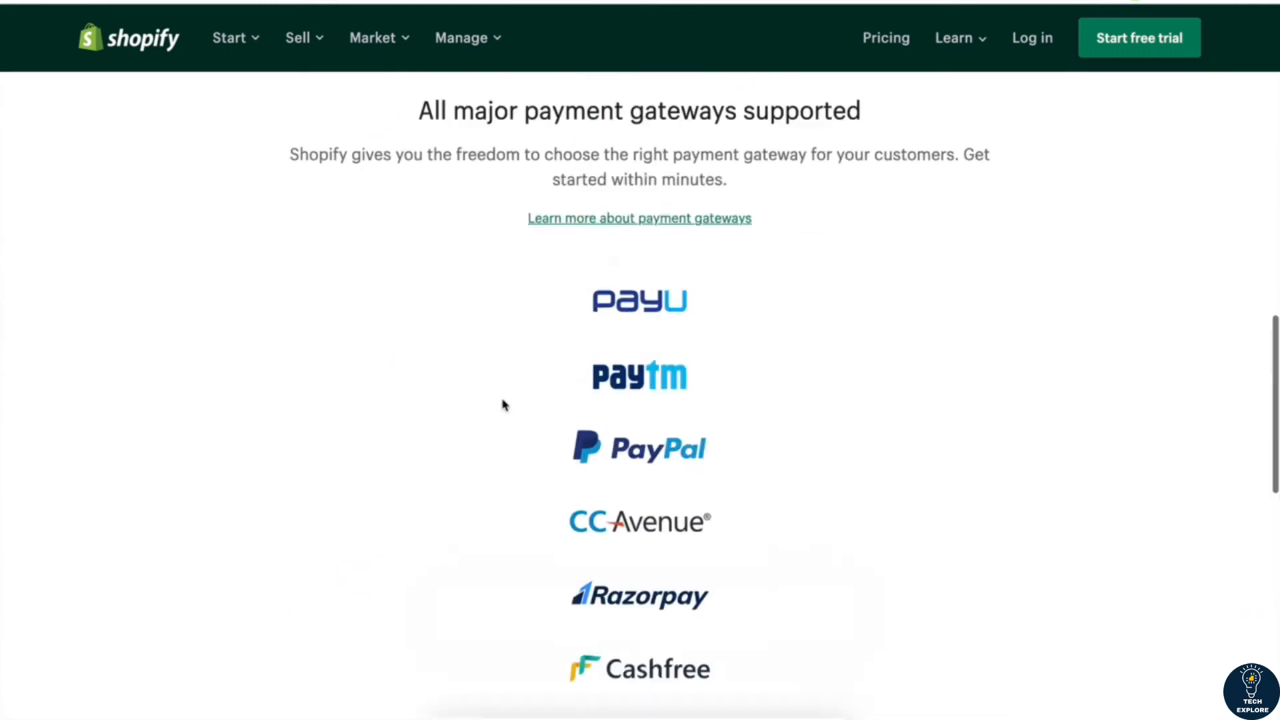
scroll(504, 405, down, 2)
scroll(492, 589, down, 3)
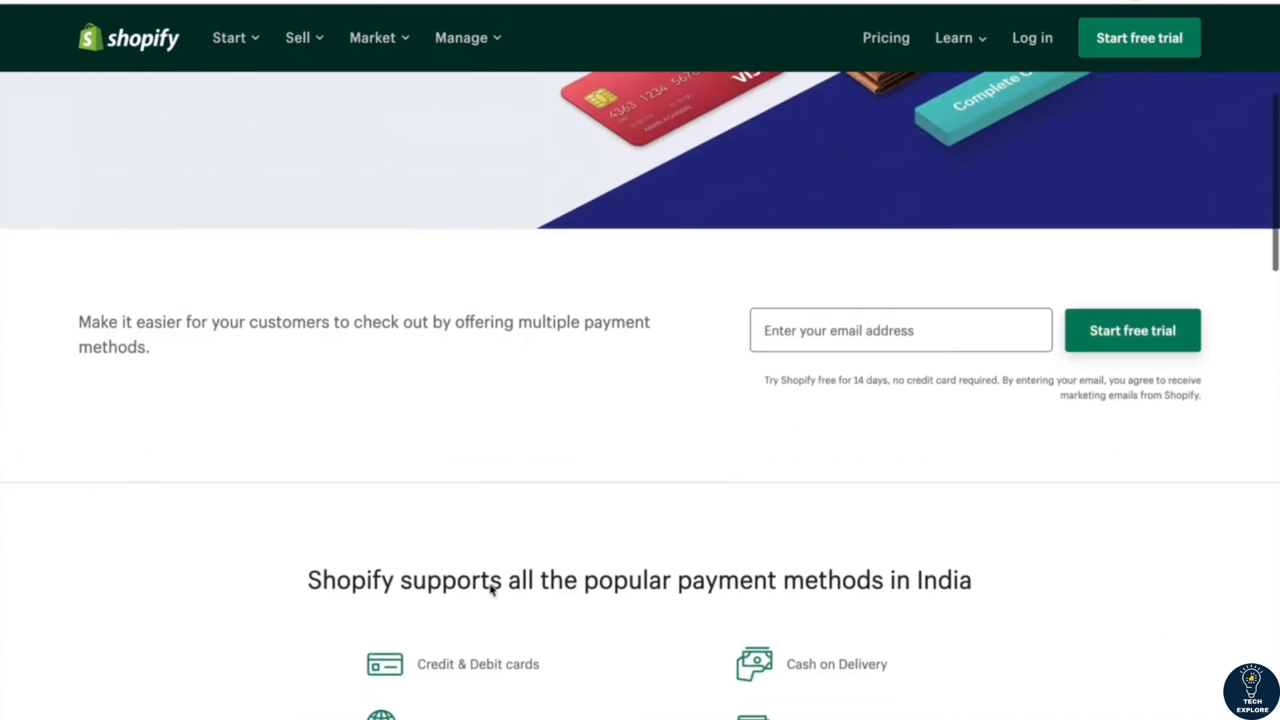
Return to the Google results and search for "china shopify payment gateway"
key(alt+Left)
scroll(517, 358, up, 5)
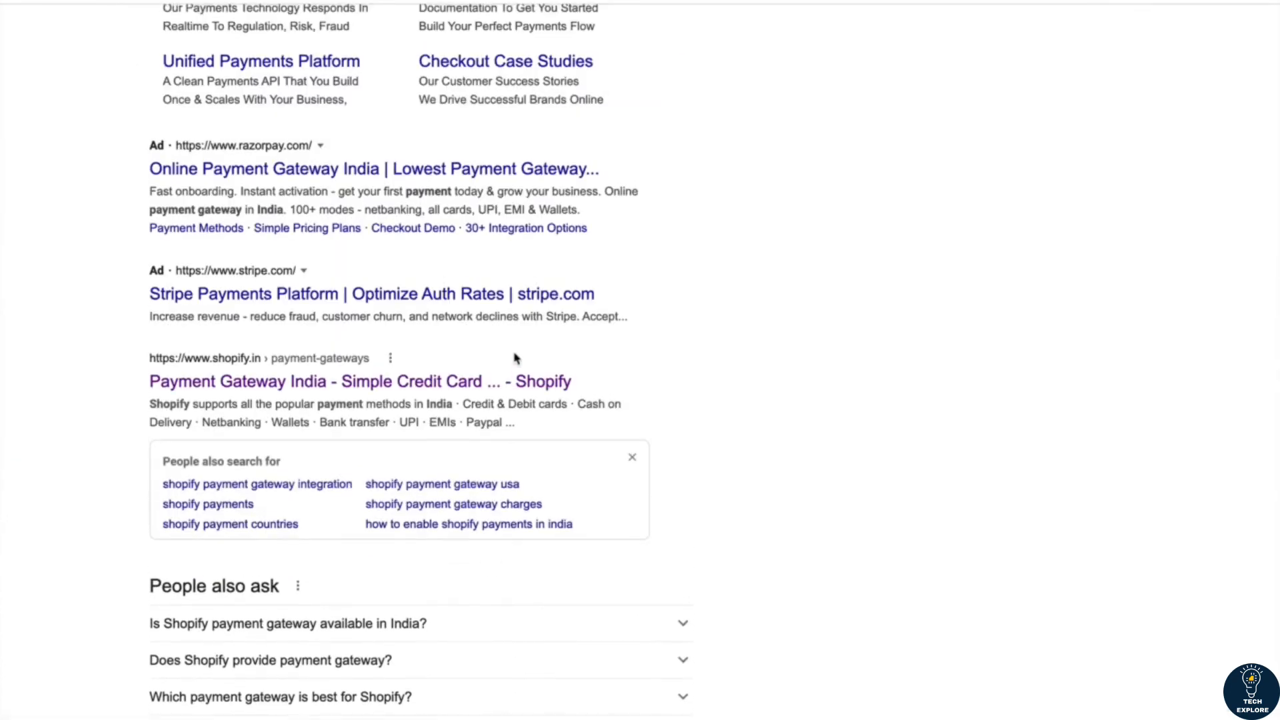
double_click(163, 48)
text(china)
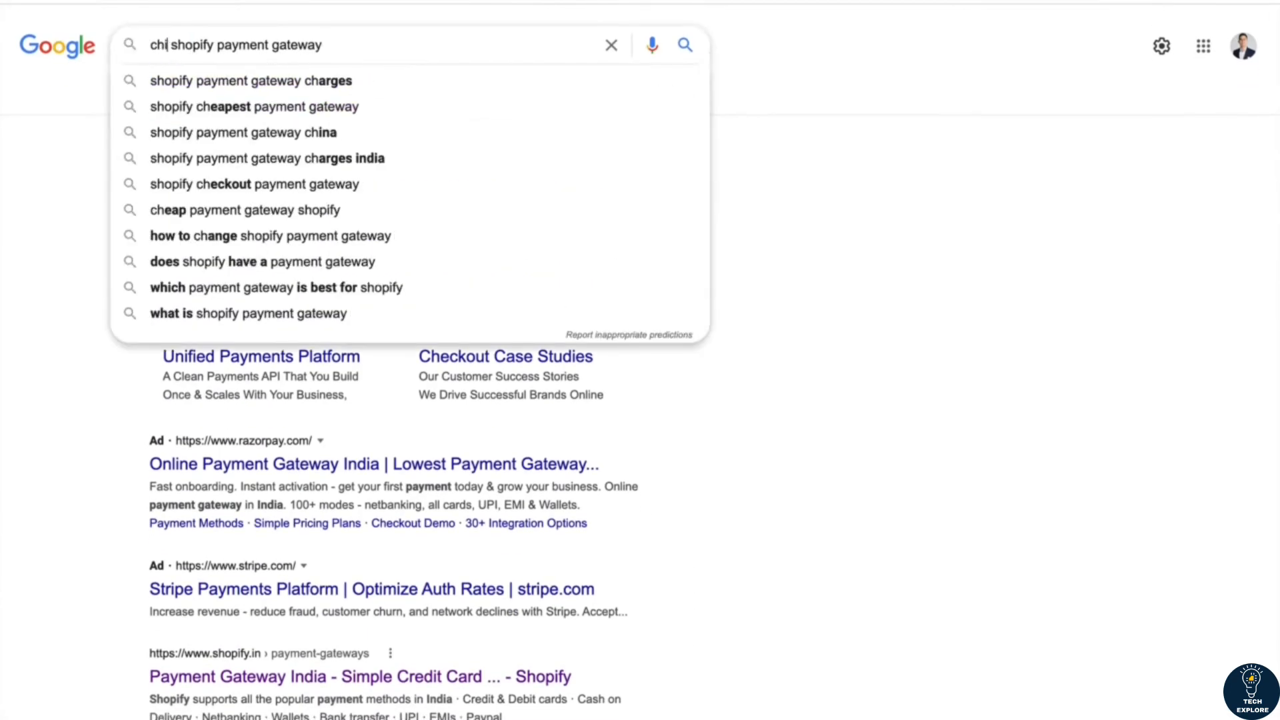
key(Return)
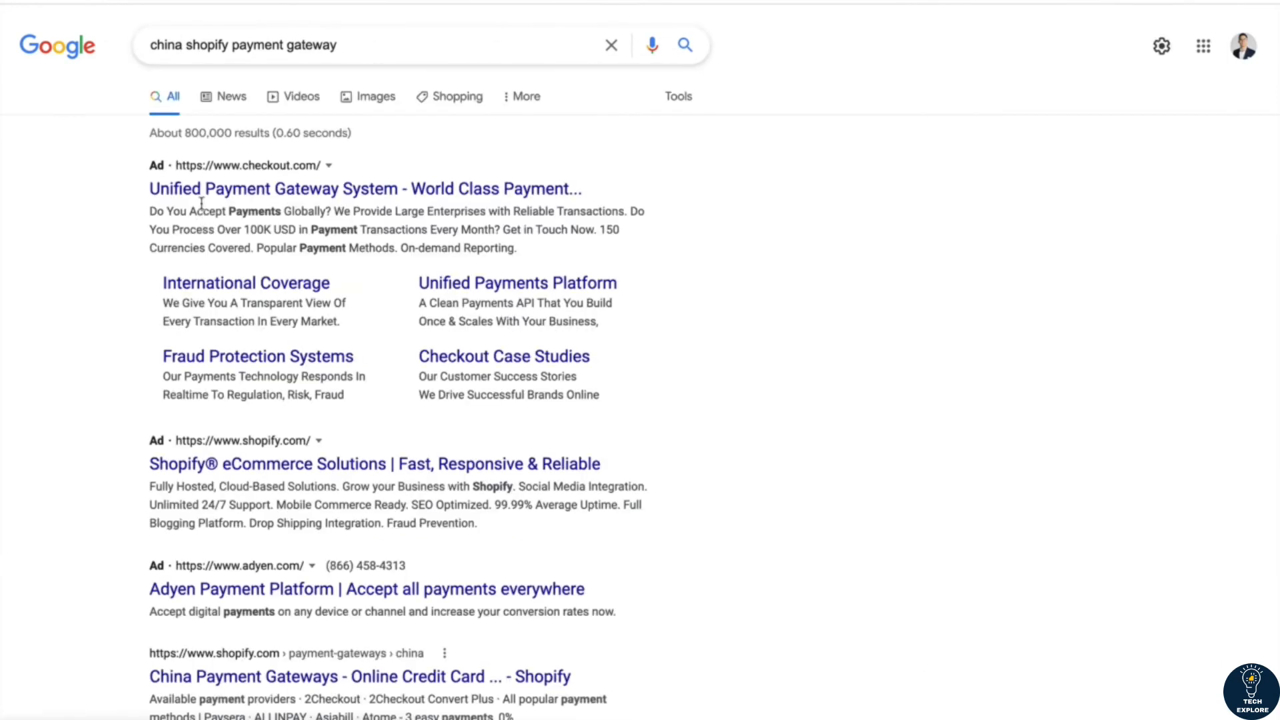
Open Shopify's "China Payment Gateways" search result and look through the ways to accept payments in China
scroll(241, 457, down, 1)
scroll(241, 457, down, 2)
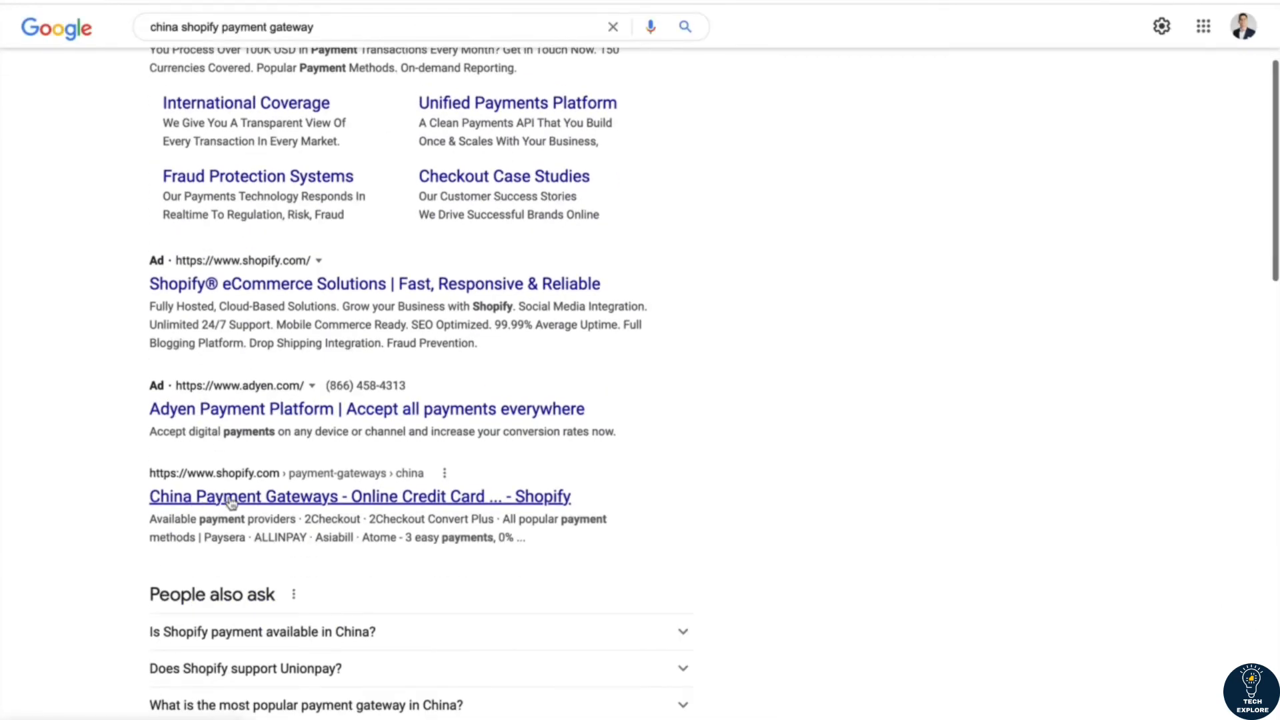
click(486, 483)
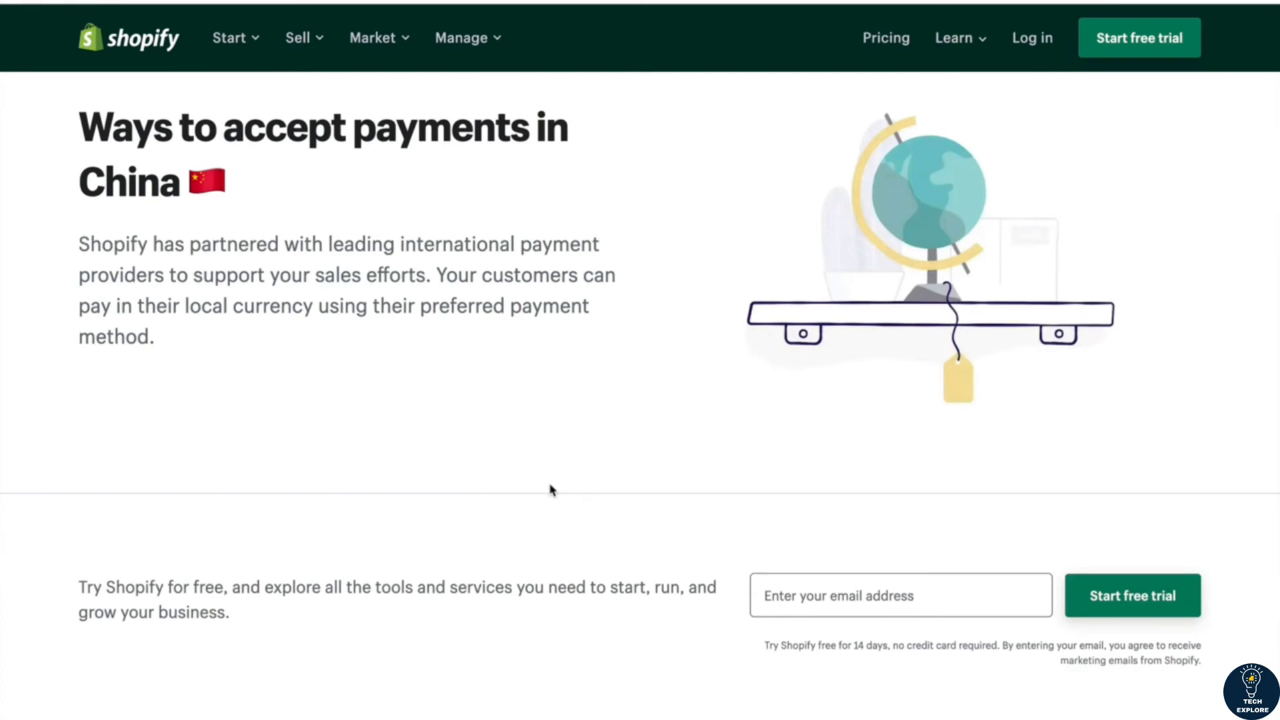
scroll(550, 490, down, 3)
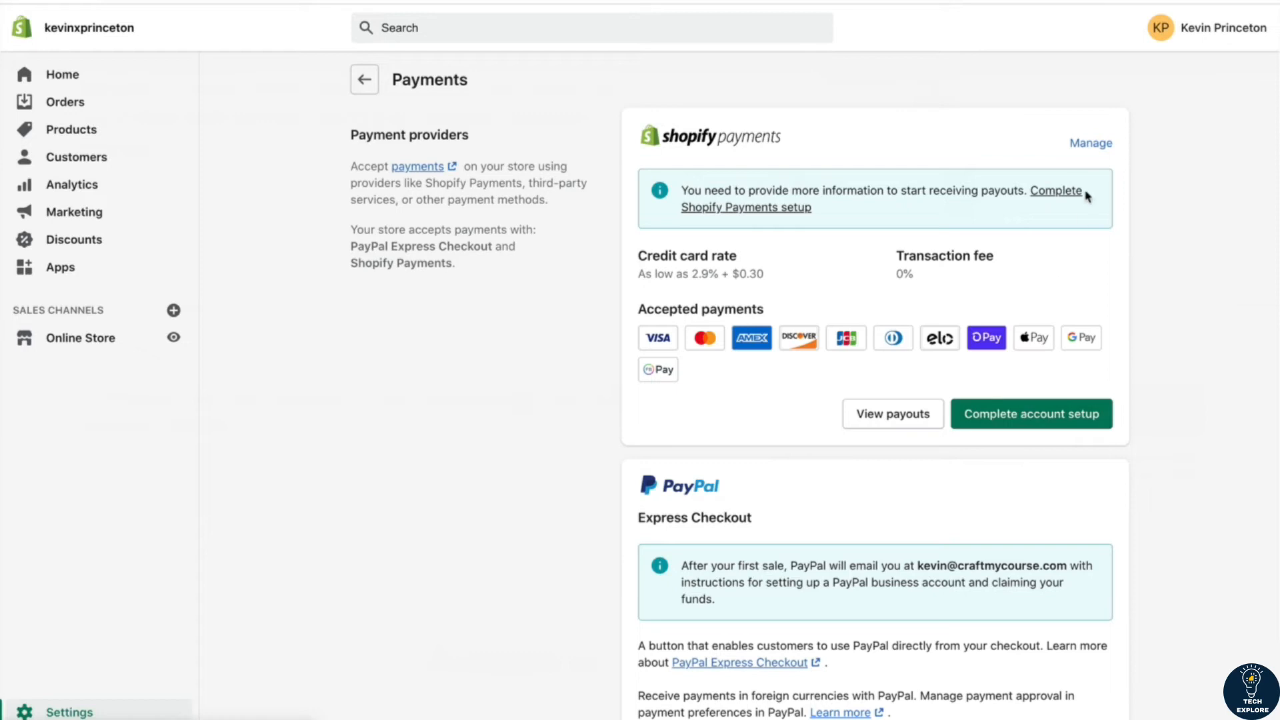
Start the Shopify Payments account setup and choose Individual/sole proprietor/single-member LLC as the business type
click(1023, 415)
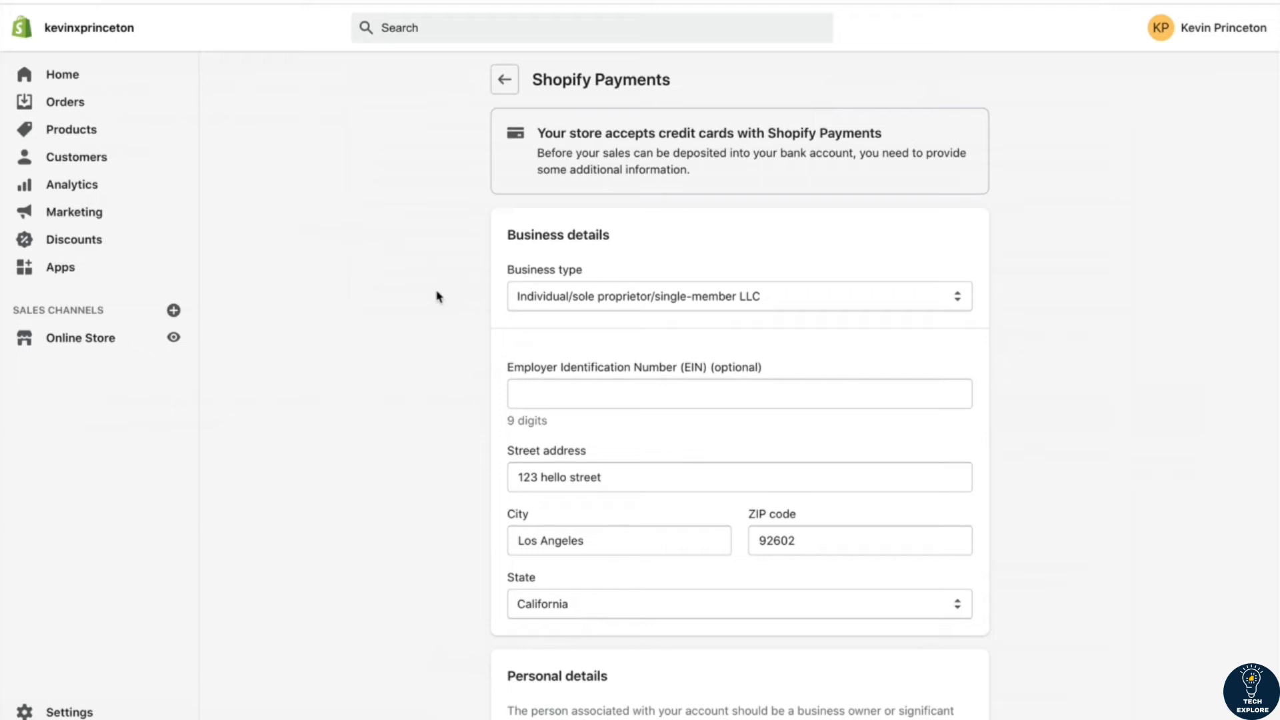
click(512, 293)
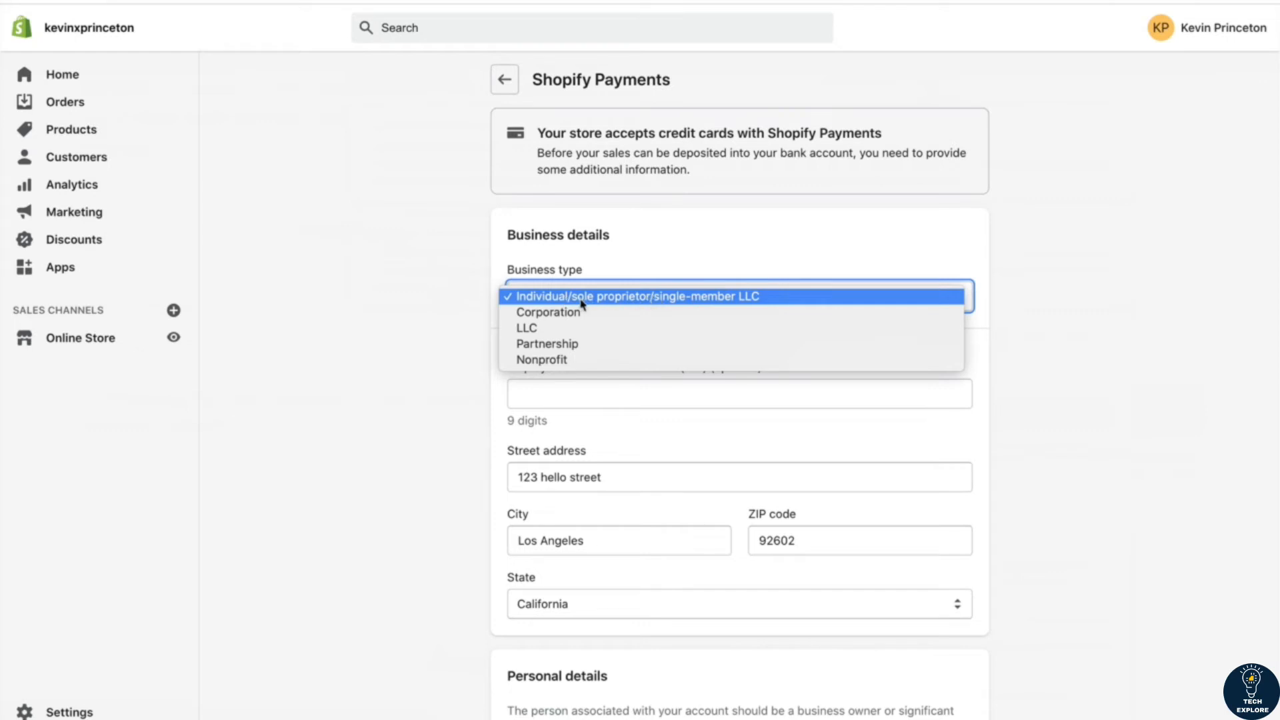
click(626, 300)
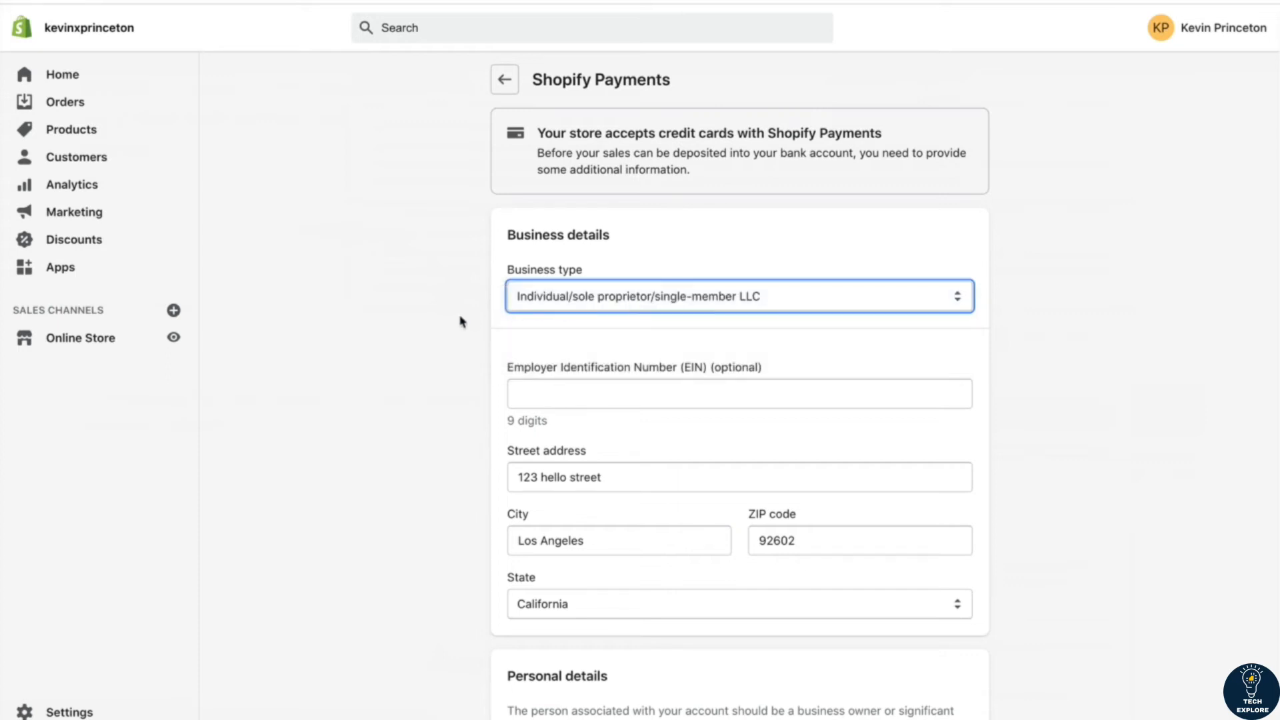
Review the EIN, business address, personal details and Social Security number fields of the Shopify Payments form
scroll(422, 334, down, 2)
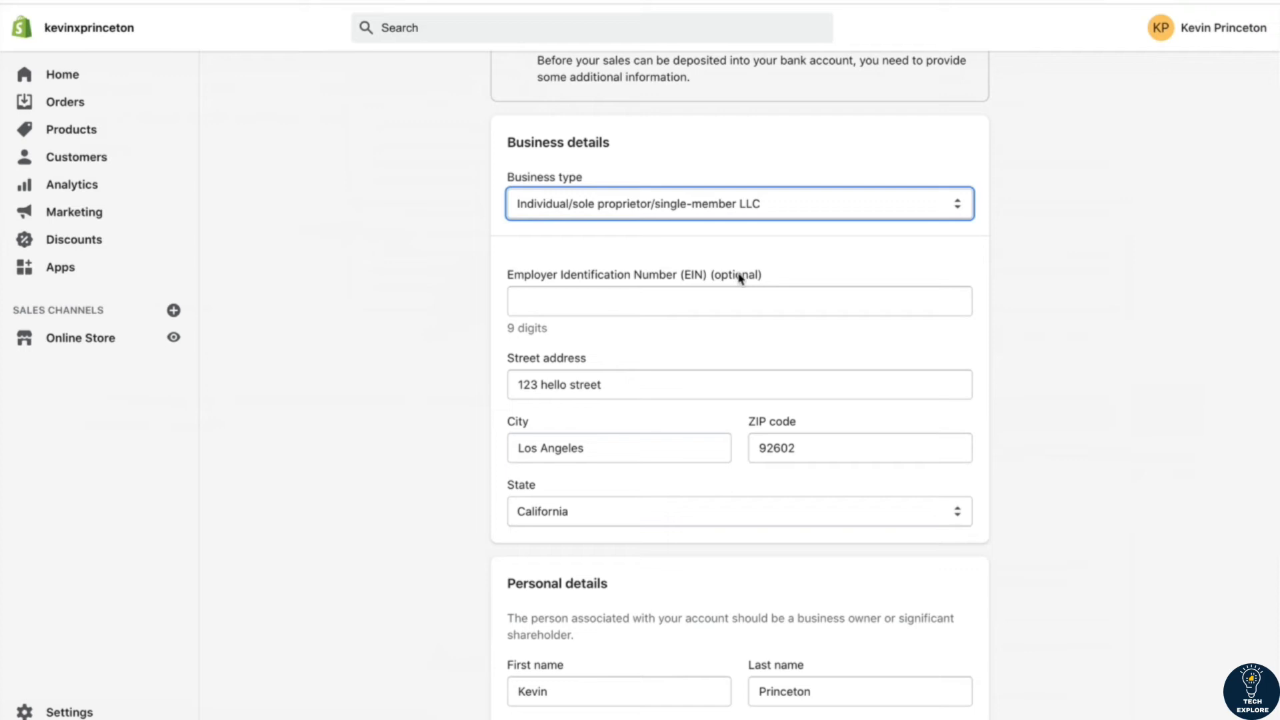
scroll(391, 360, down, 1)
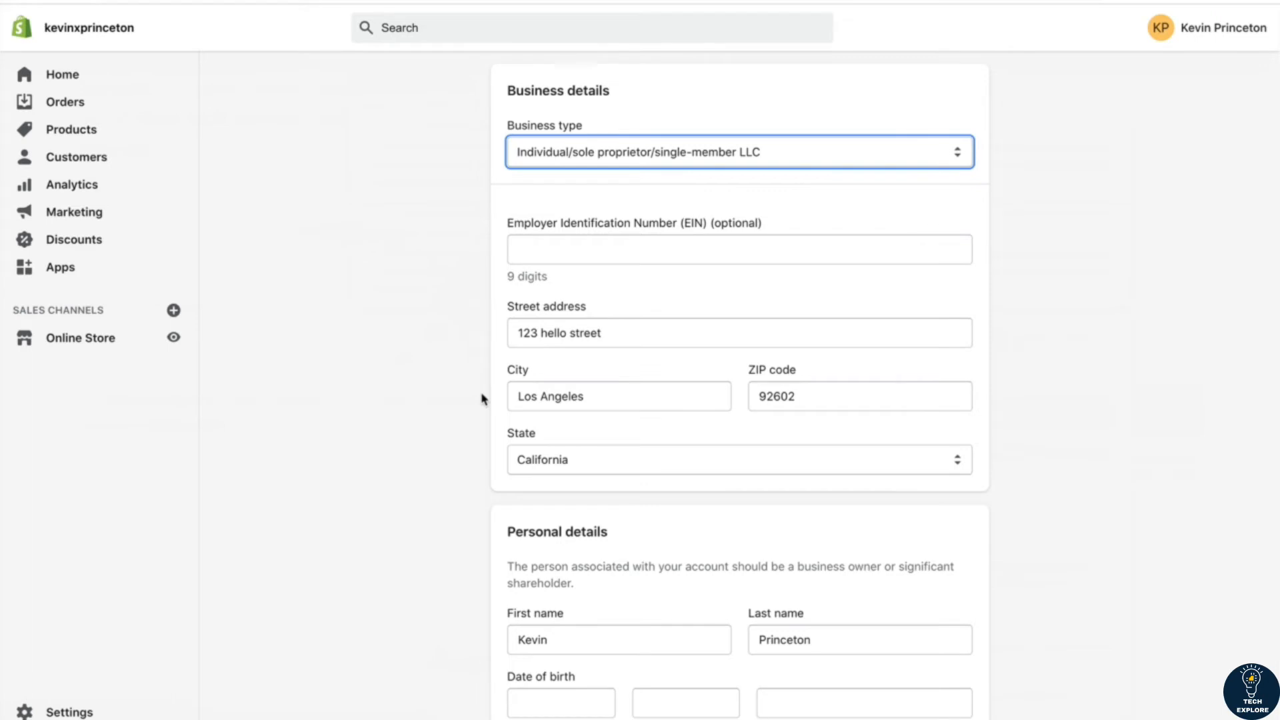
scroll(484, 399, down, 5)
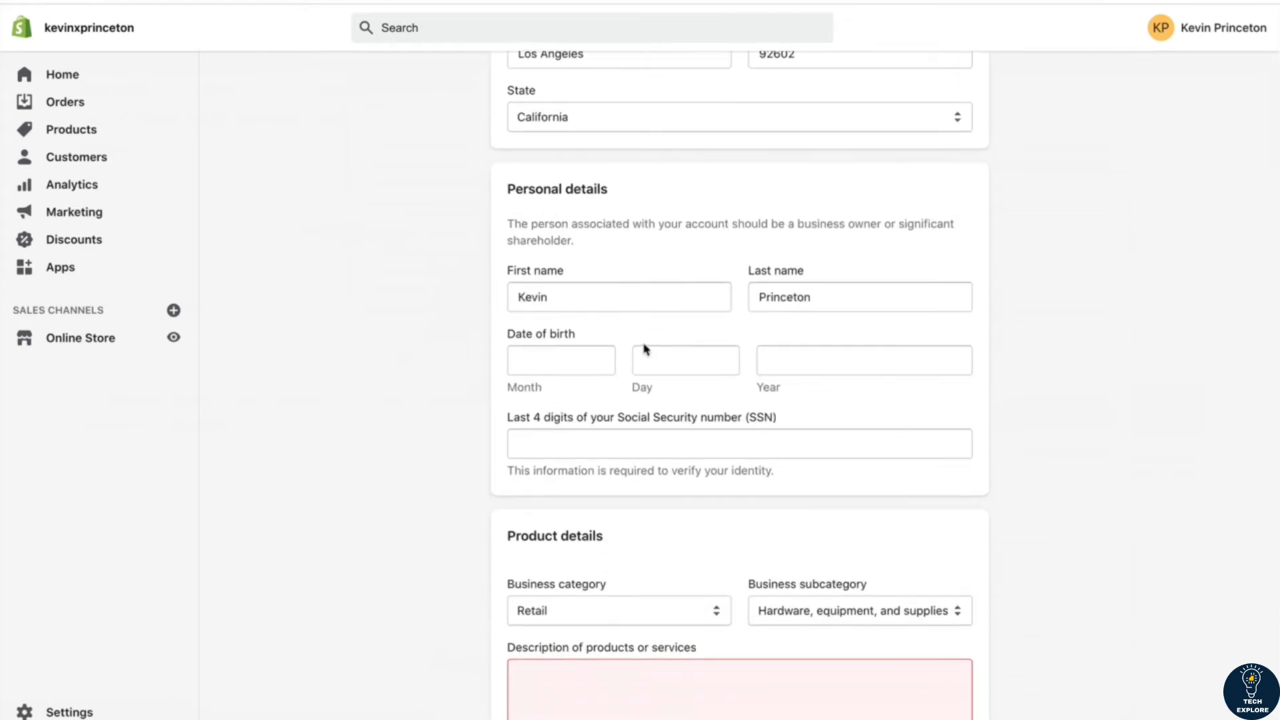
scroll(402, 359, down, 2)
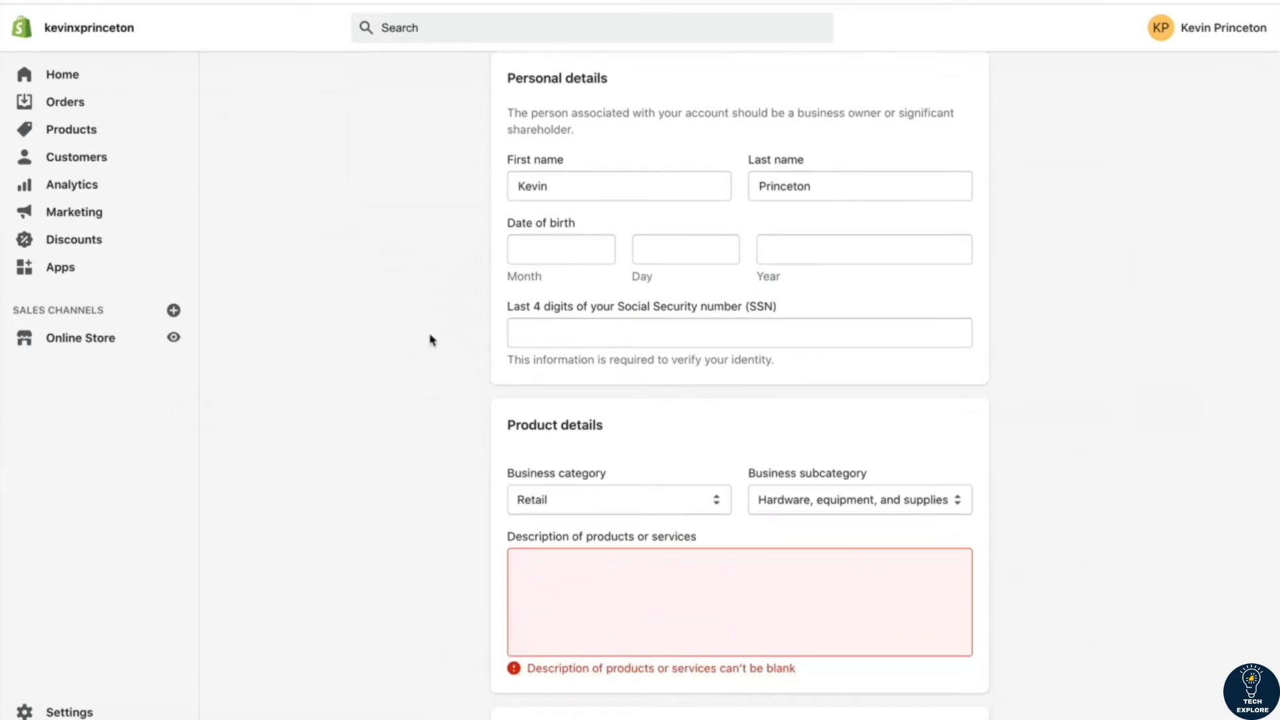
scroll(432, 340, down, 2)
scroll(431, 339, up, 3)
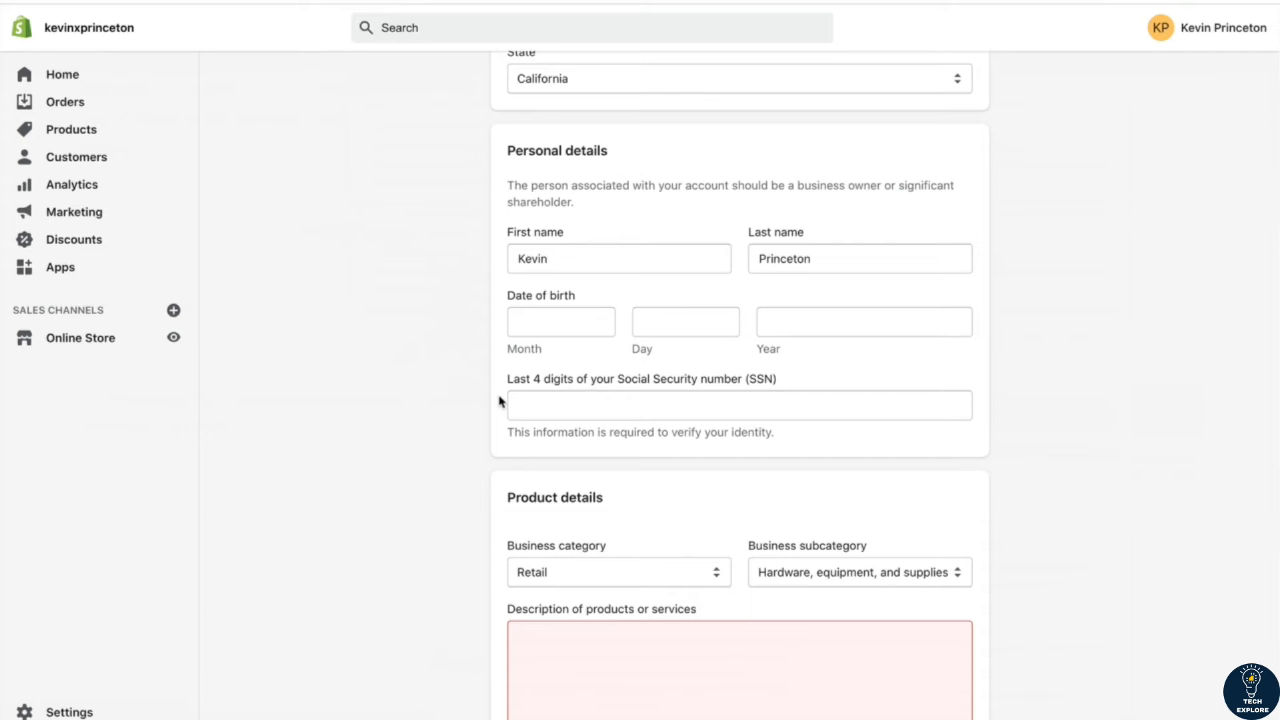
scroll(467, 404, down, 3)
scroll(438, 409, down, 2)
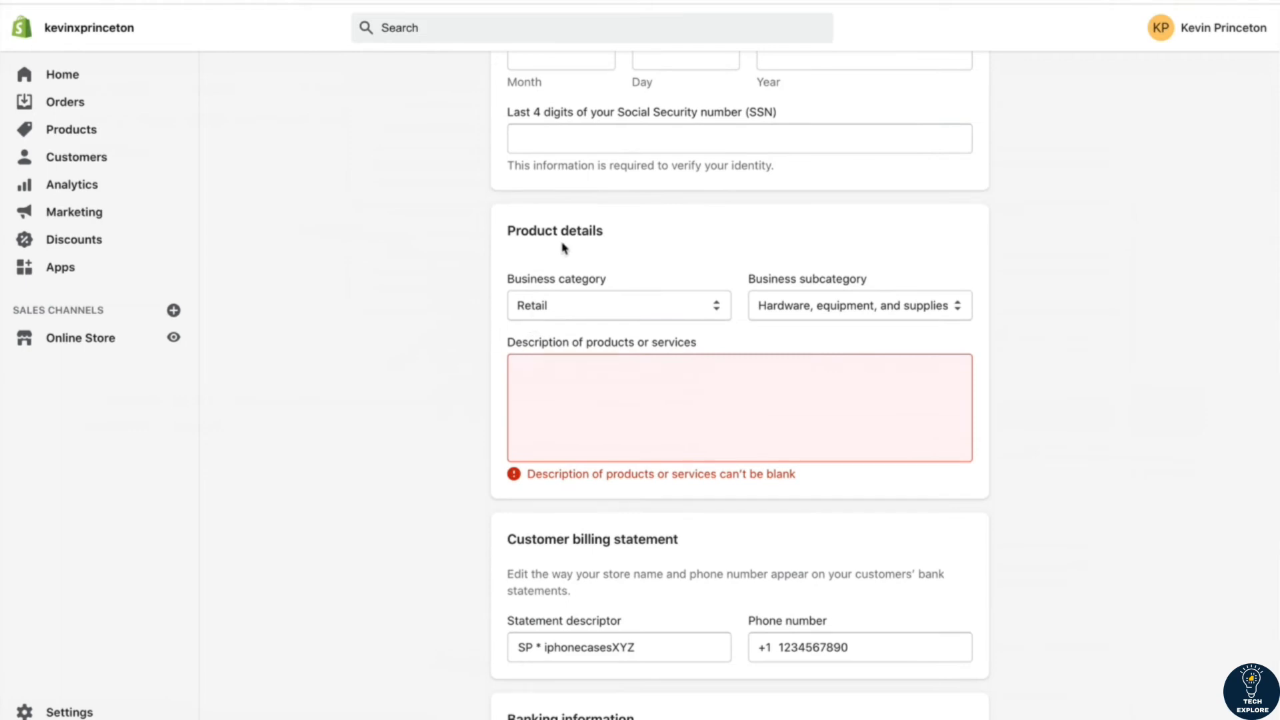
Choose Retail as the business category and browse the business subcategories, leaving Hardware, equipment, and supplies selected
click(557, 306)
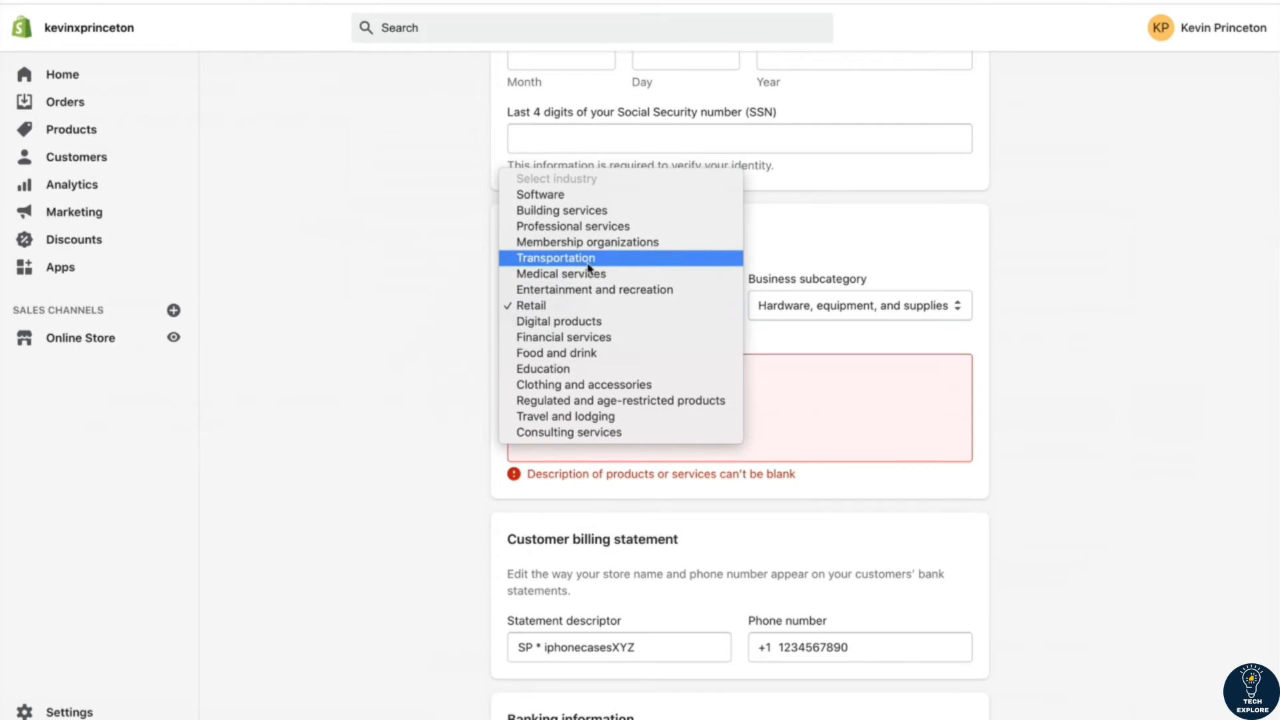
click(572, 306)
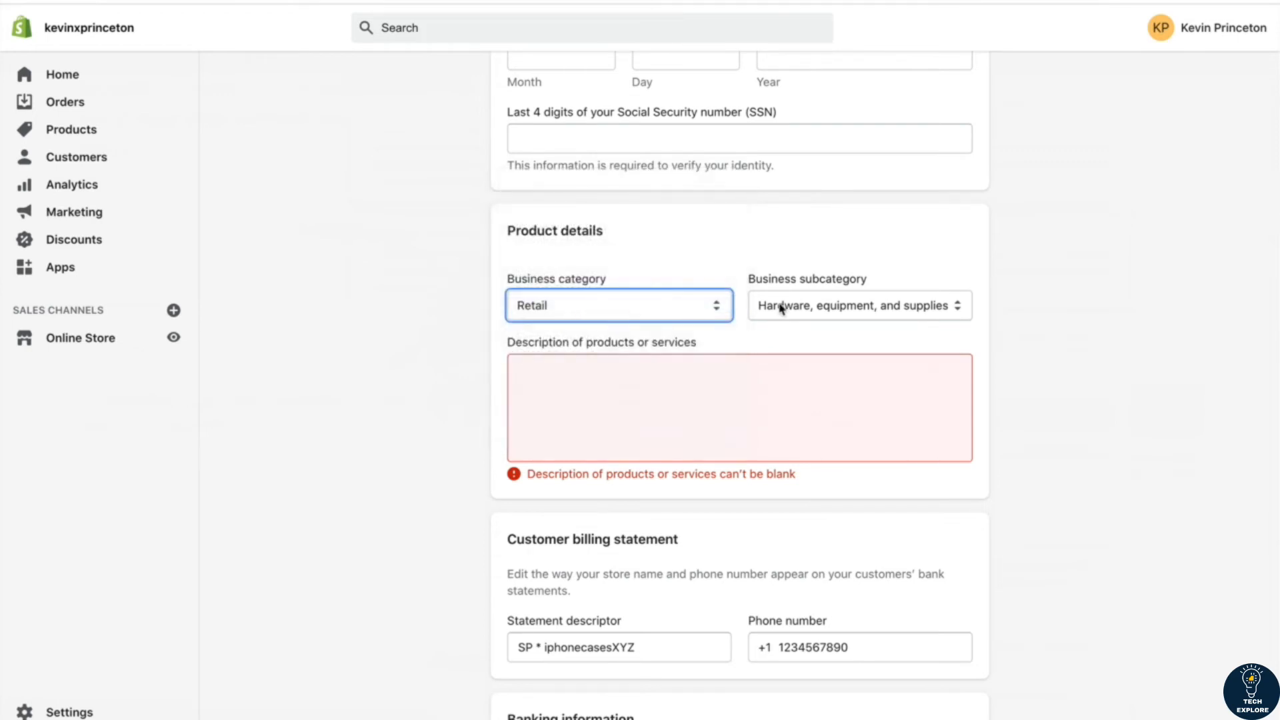
click(781, 309)
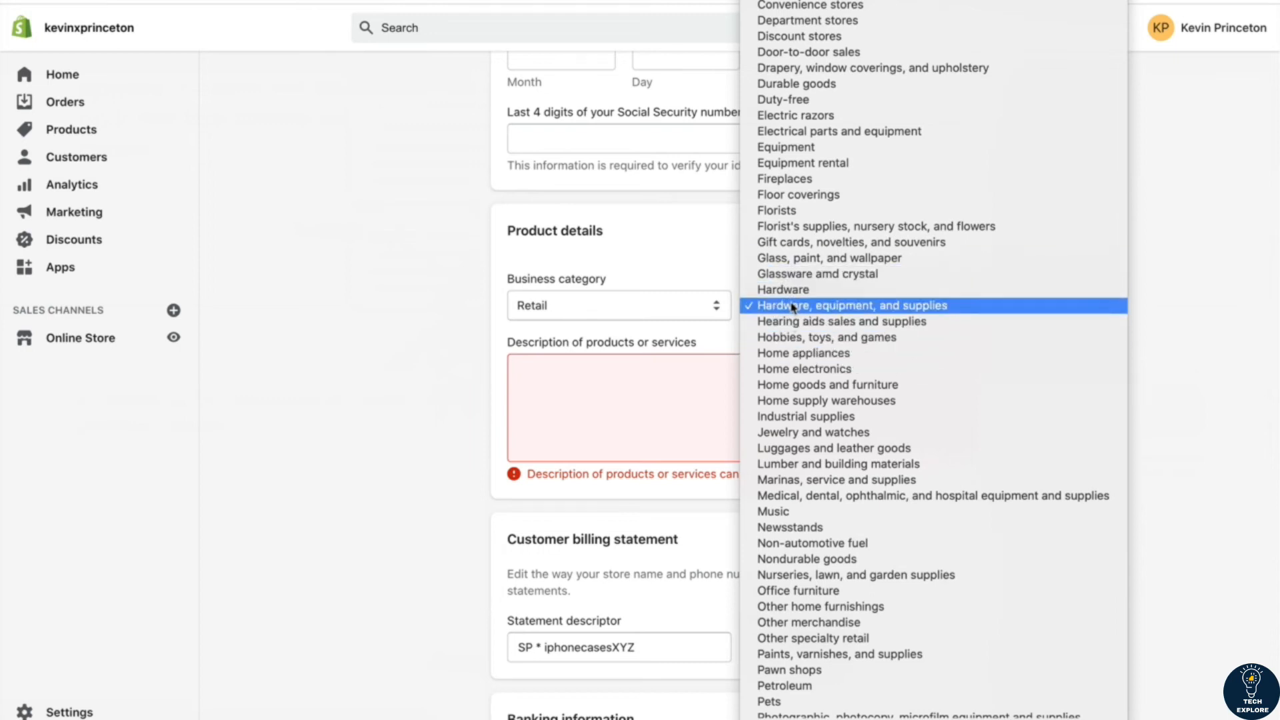
scroll(845, 9, up, 4)
scroll(845, 380, down, 10)
scroll(846, 373, up, 5)
click(429, 369)
Enter "I sell iphone cases." as the description of products or services
click(591, 380)
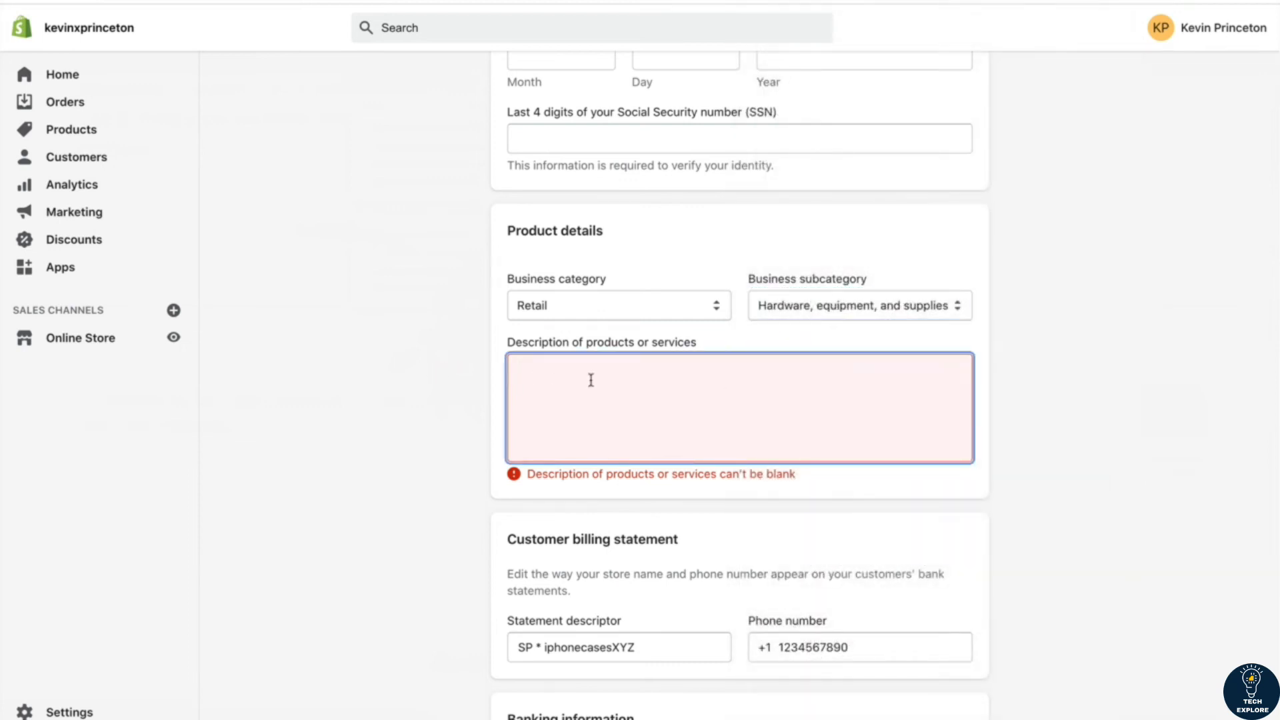
text(I sell iphone cases.)
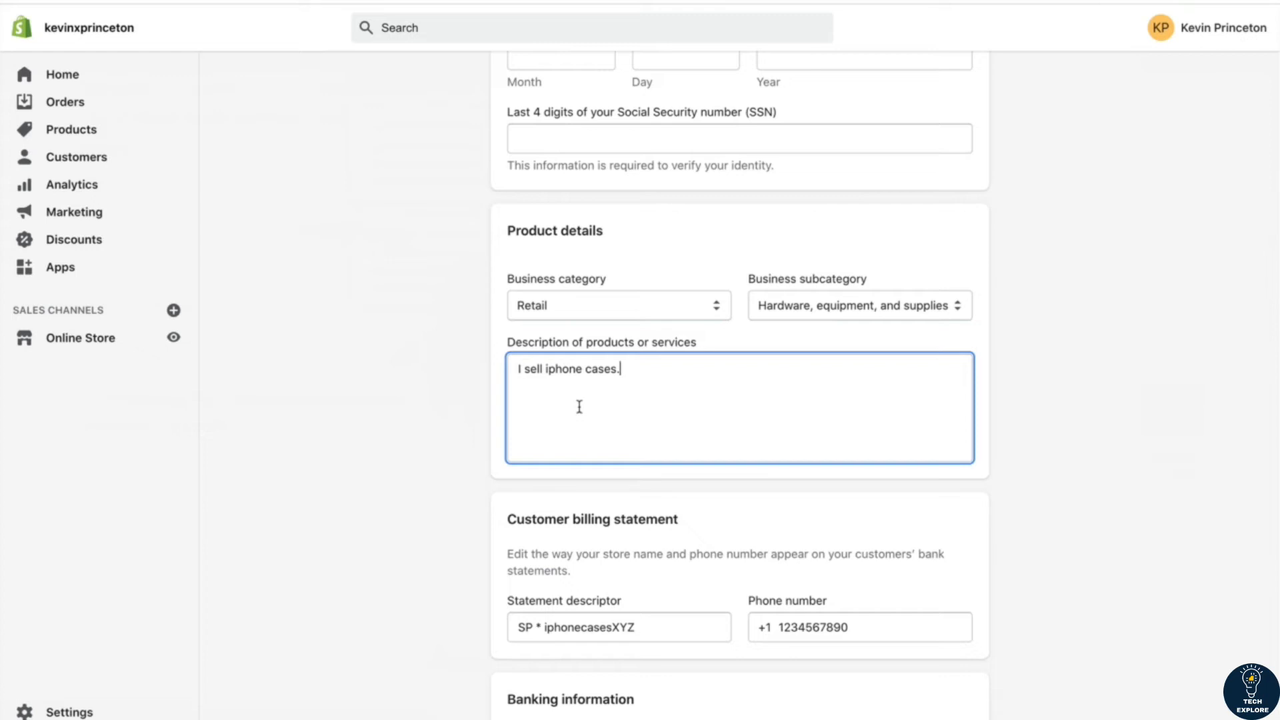
drag(622, 371, 513, 366)
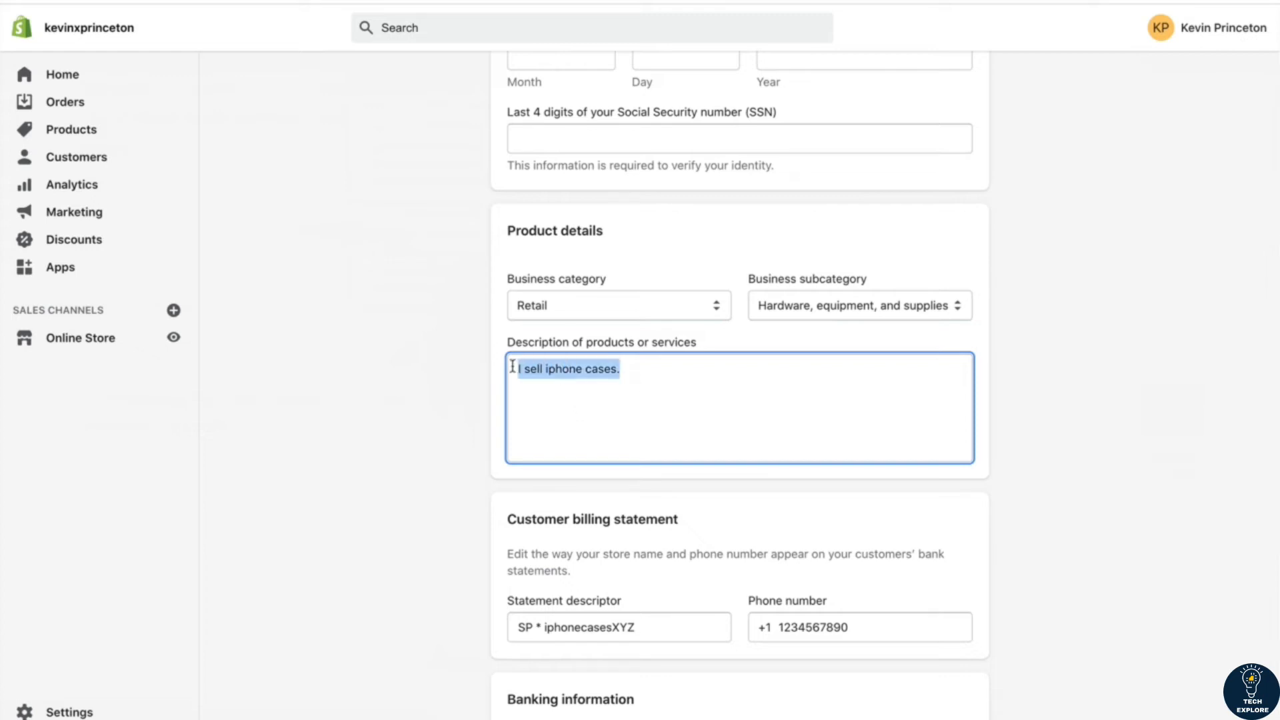
Enter iphonecasesXYZ as the statement descriptor for the customer billing statement
scroll(420, 397, down, 3)
scroll(420, 397, down, 5)
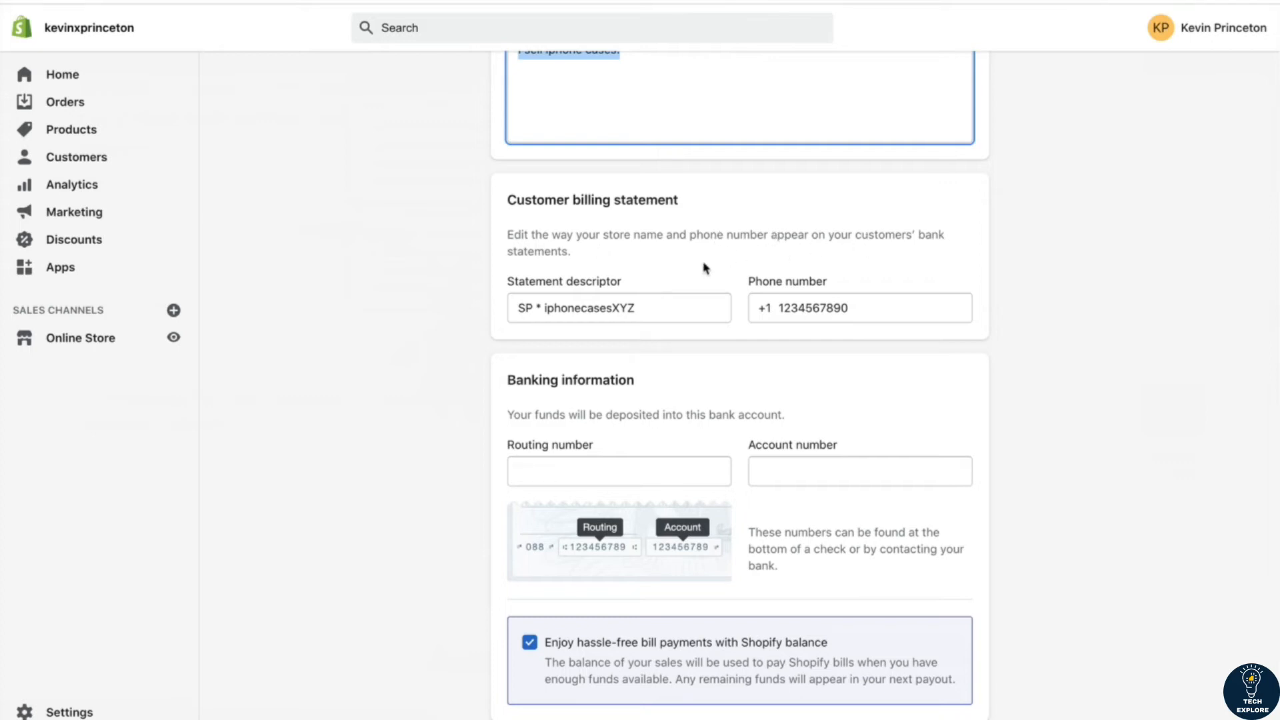
drag(659, 306, 542, 308)
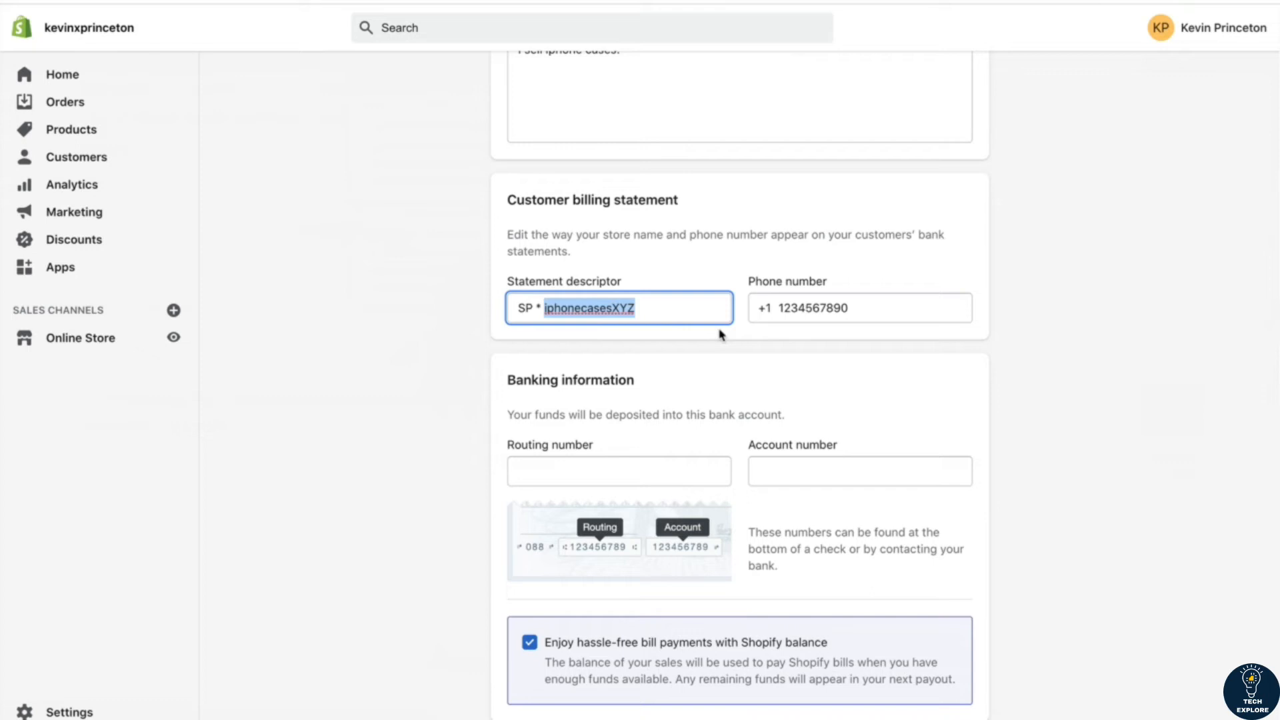
key(BackSpace)
text(iphonecasesXYZ)
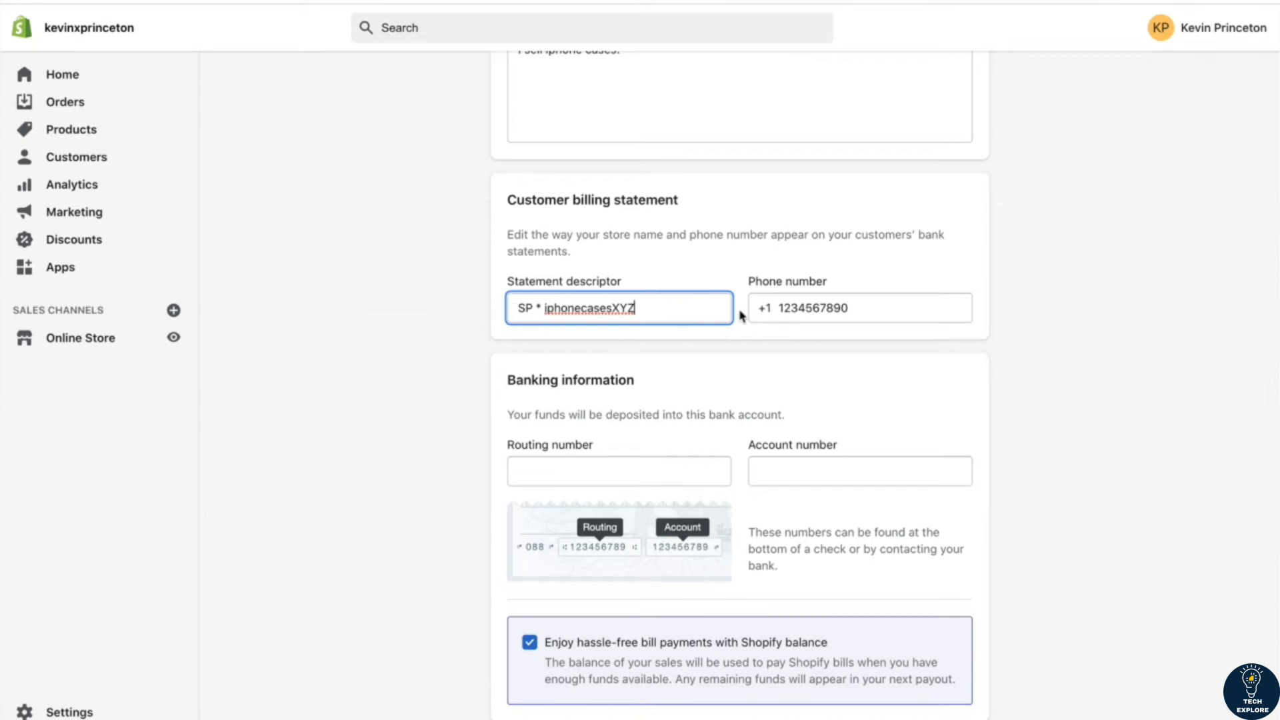
Examine the Shopify Payments form's banking information, Shopify balance bill payment option and terms and conditions
scroll(409, 445, down, 1)
scroll(409, 444, down, 5)
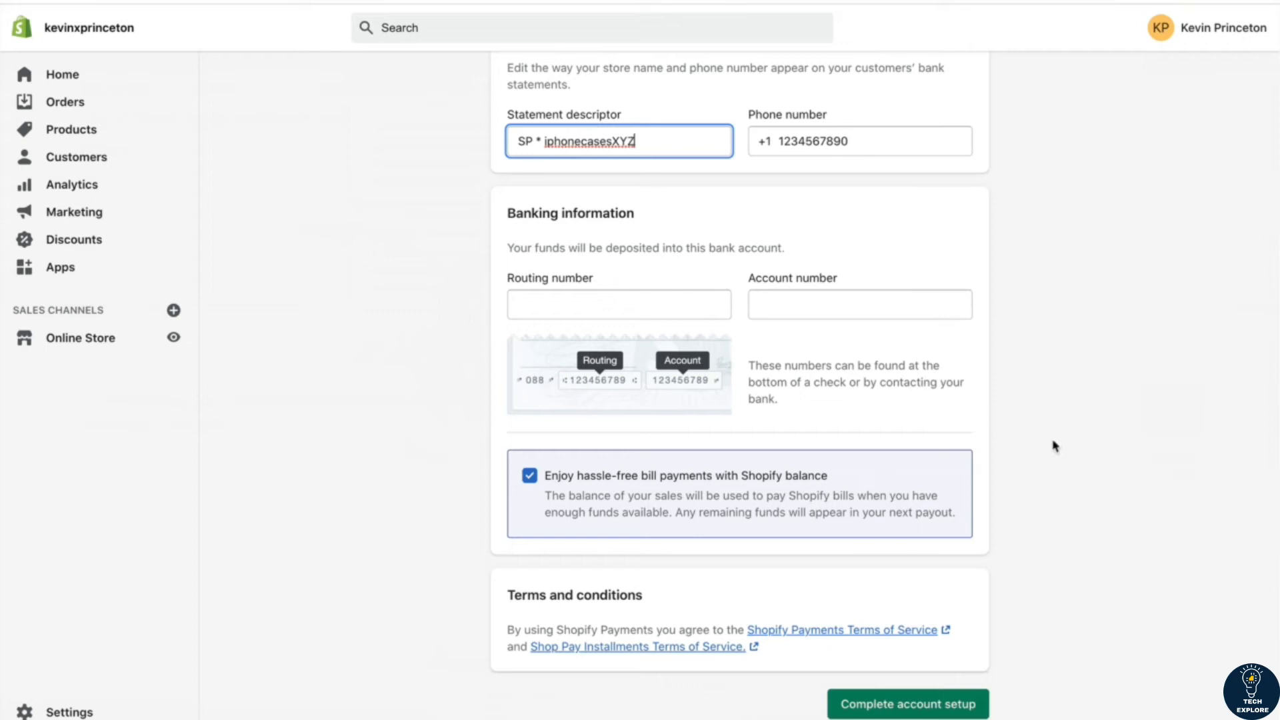
scroll(1054, 486, down, 2)
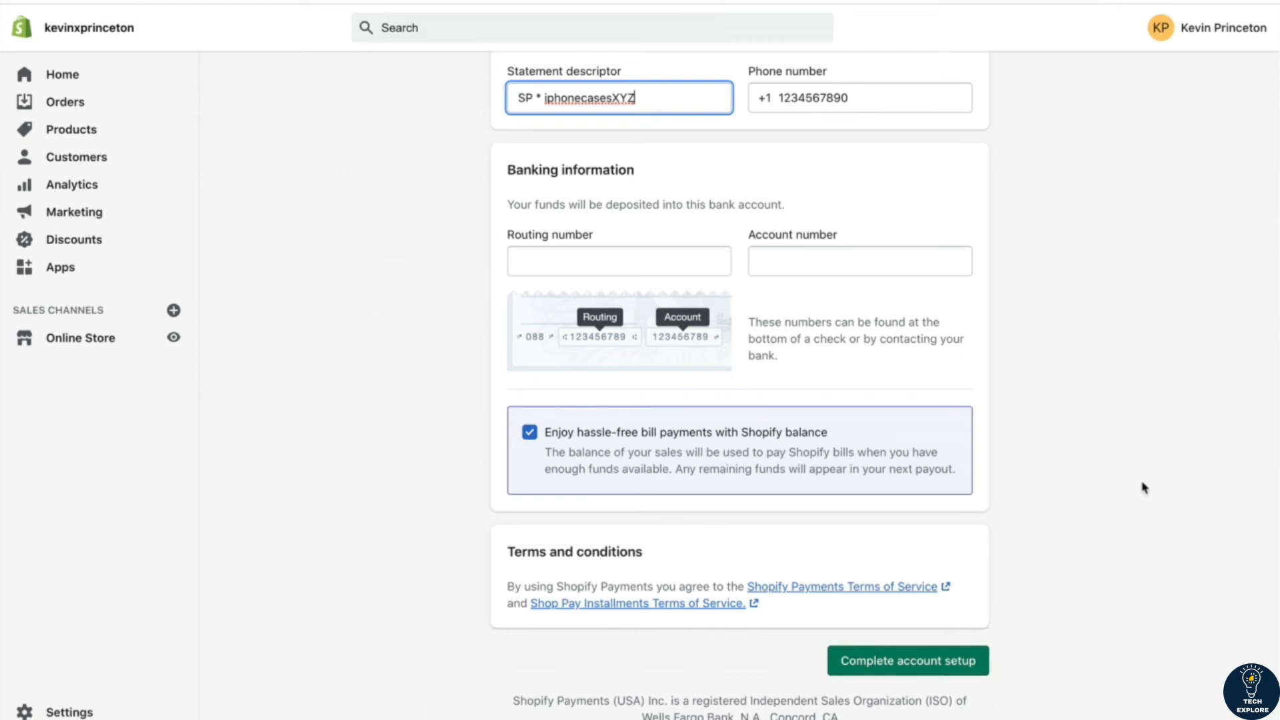
scroll(1145, 489, left, 3)
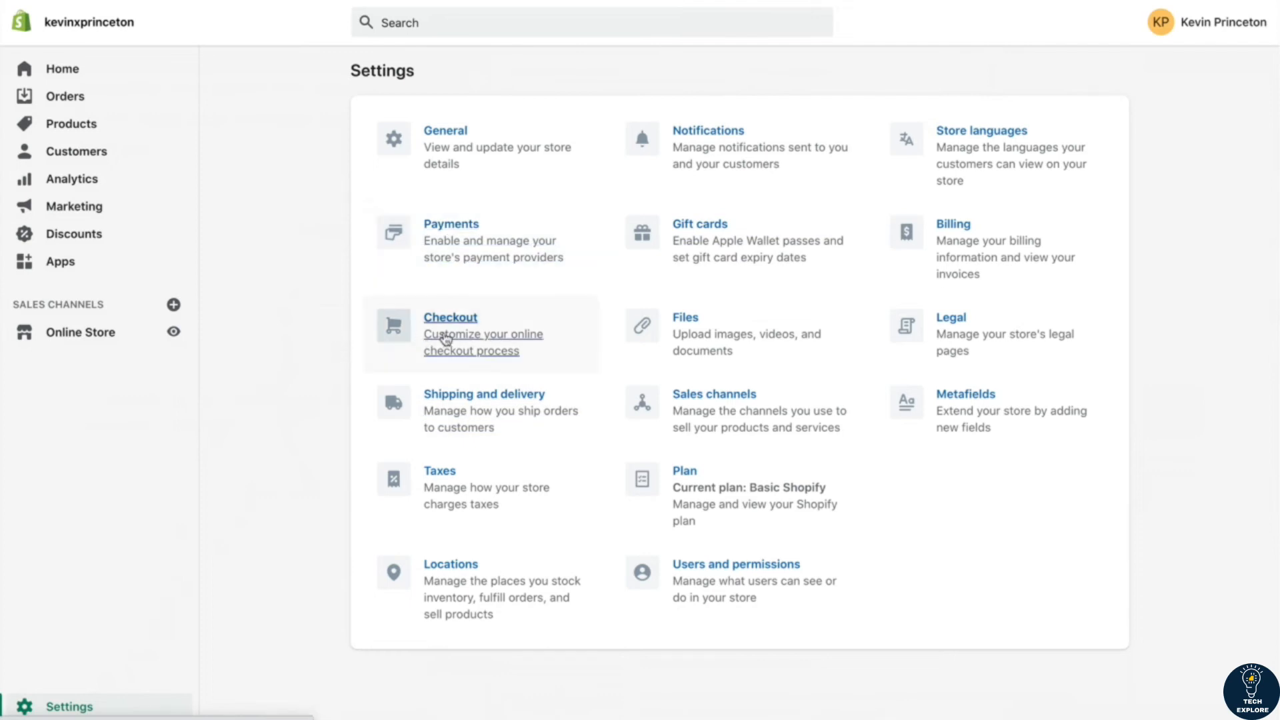
Open the store's checkout settings and allow customers to check out using email only
click(446, 340)
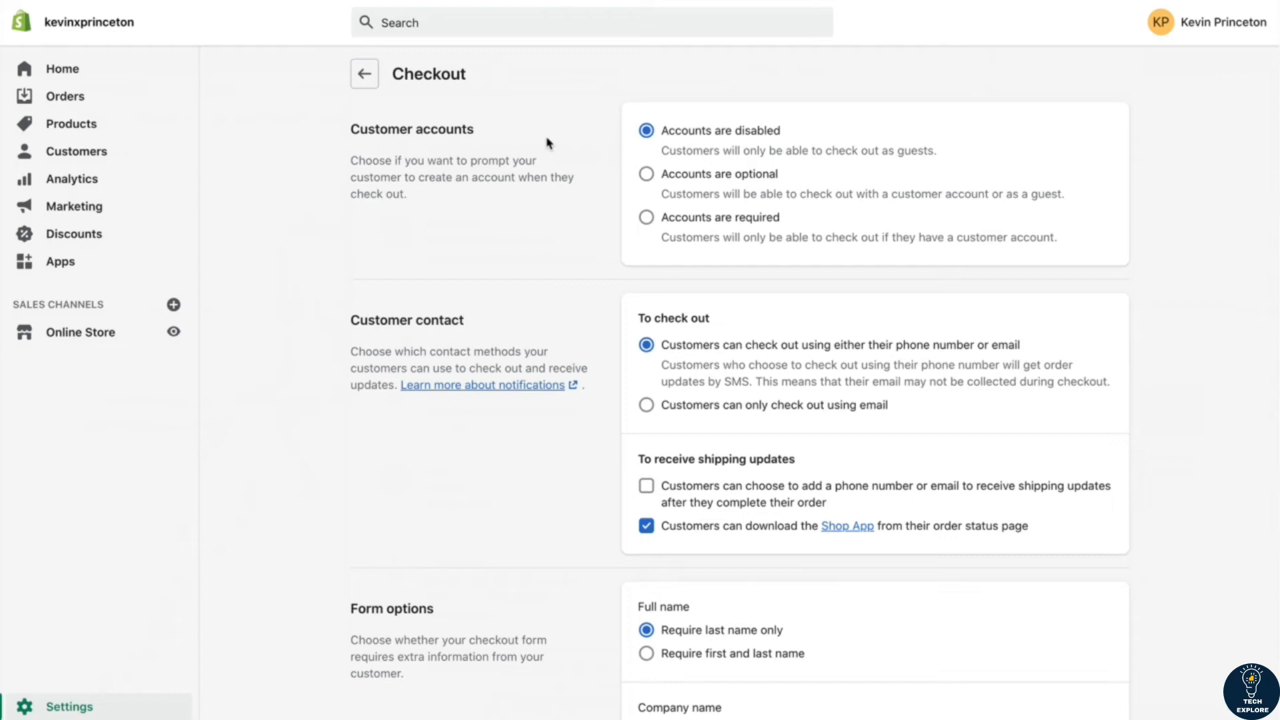
scroll(547, 140, down, 5)
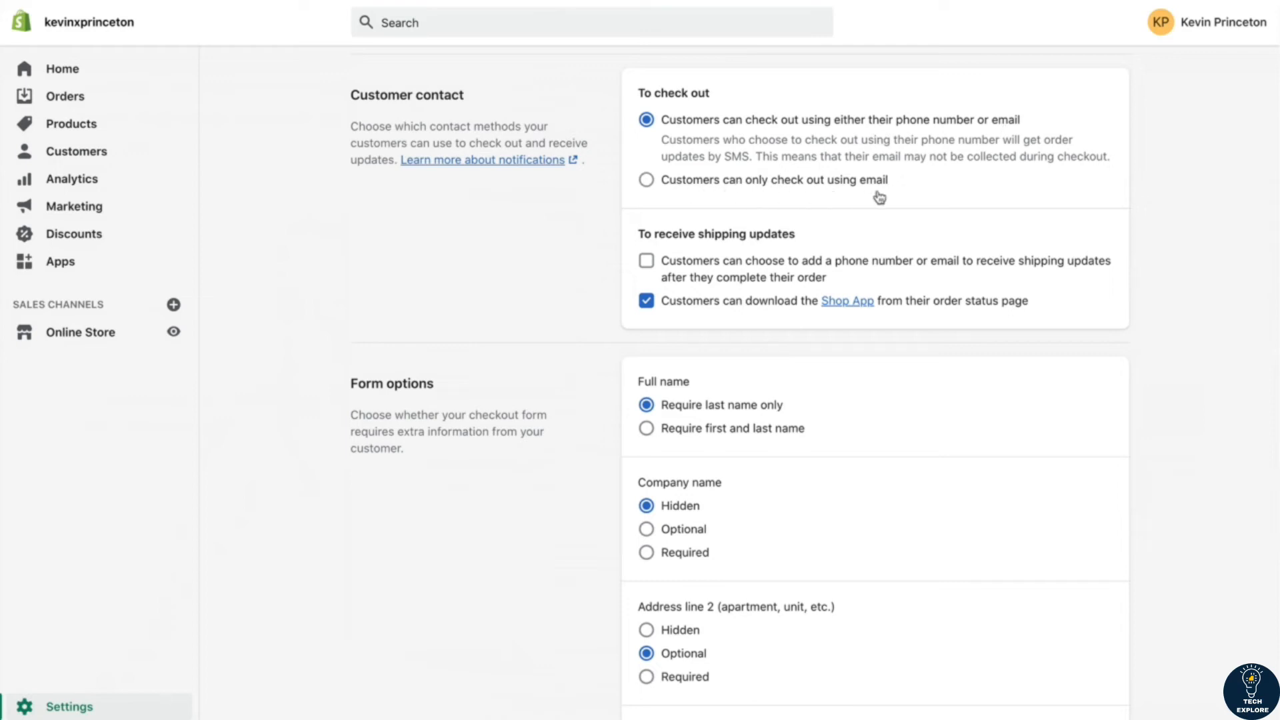
click(652, 186)
scroll(603, 210, up, 1)
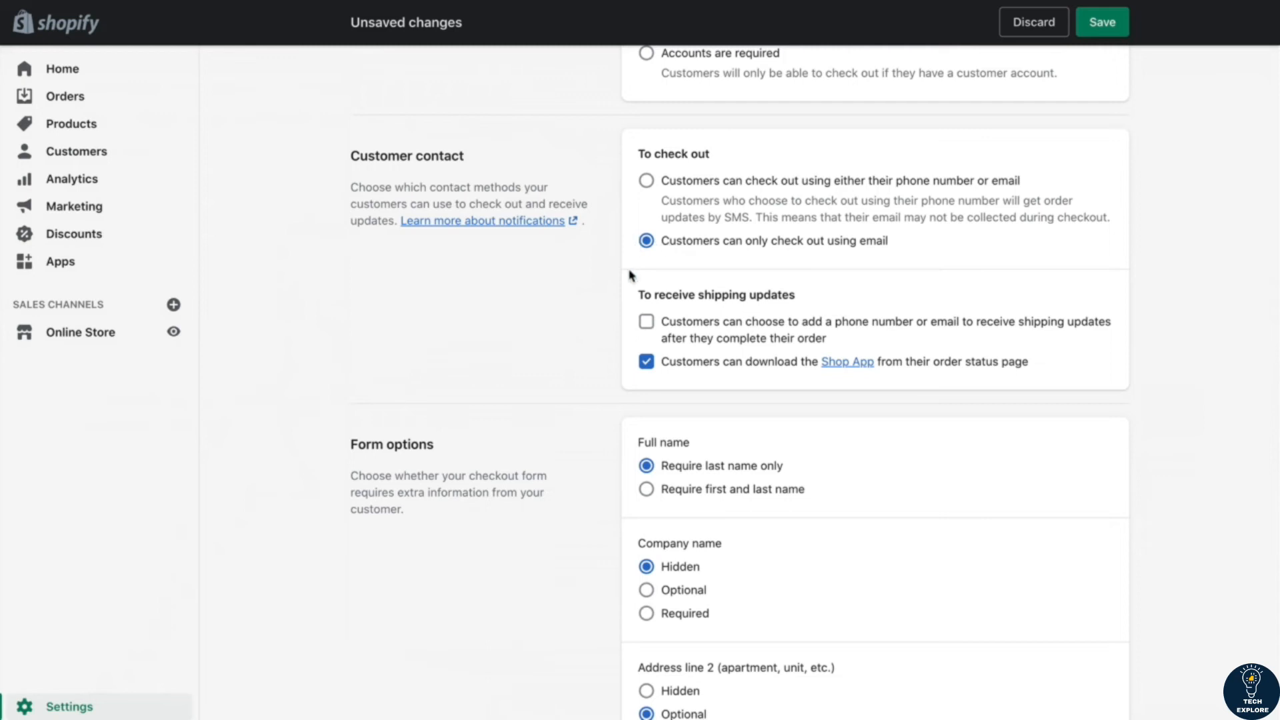
Disable the Shop App download option and let customers add a phone number or email for shipping updates
scroll(619, 304, down, 2)
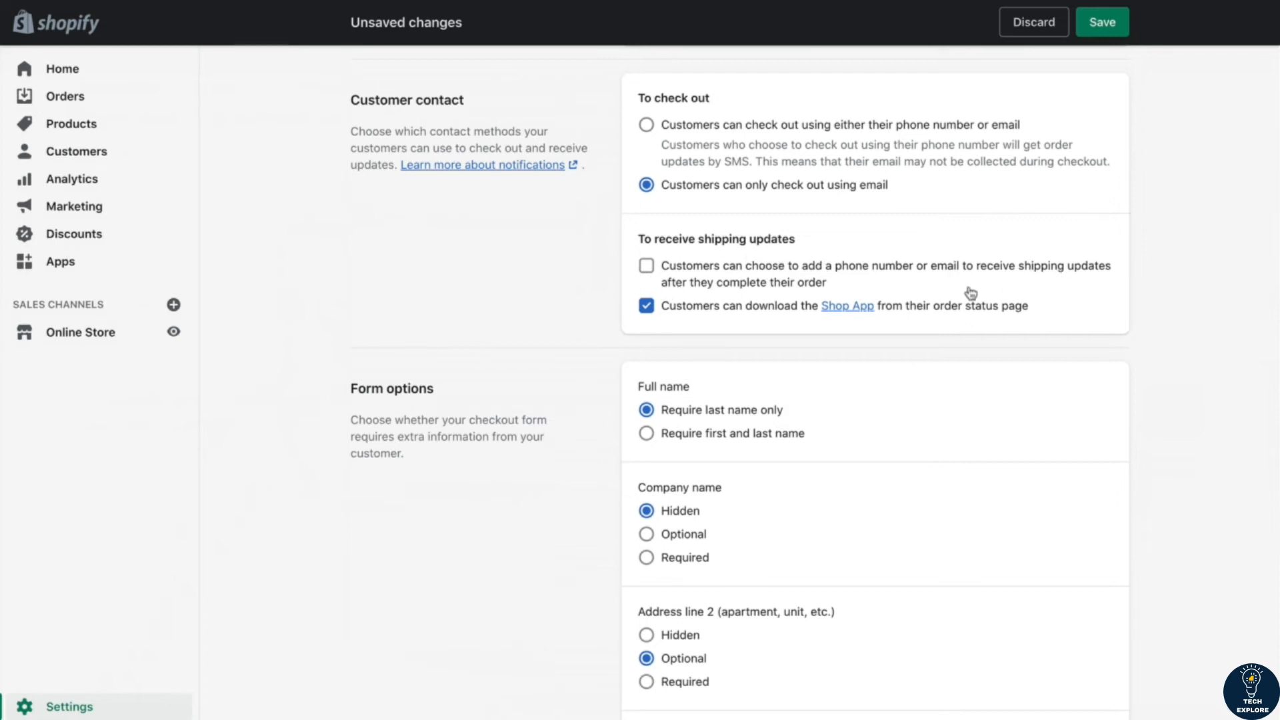
click(646, 306)
click(648, 270)
scroll(824, 154, up, 1)
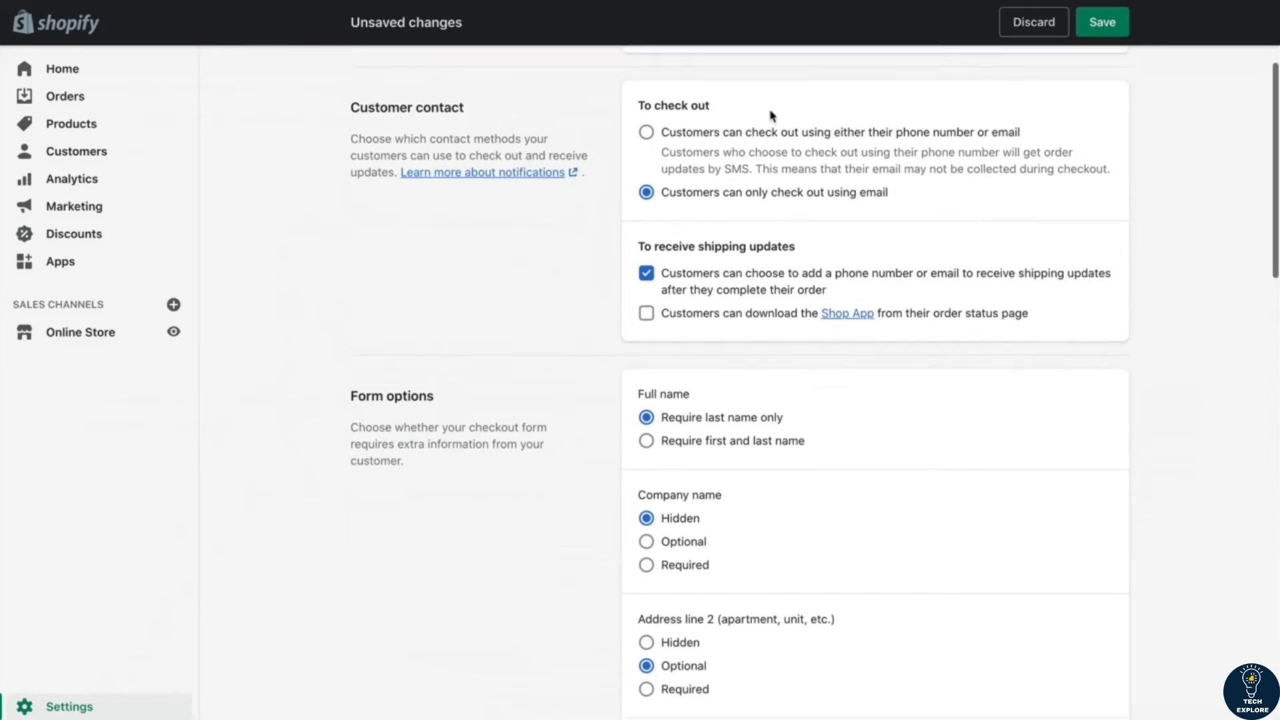
Set the checkout form's full name option to require first and last name
scroll(785, 213, down, 3)
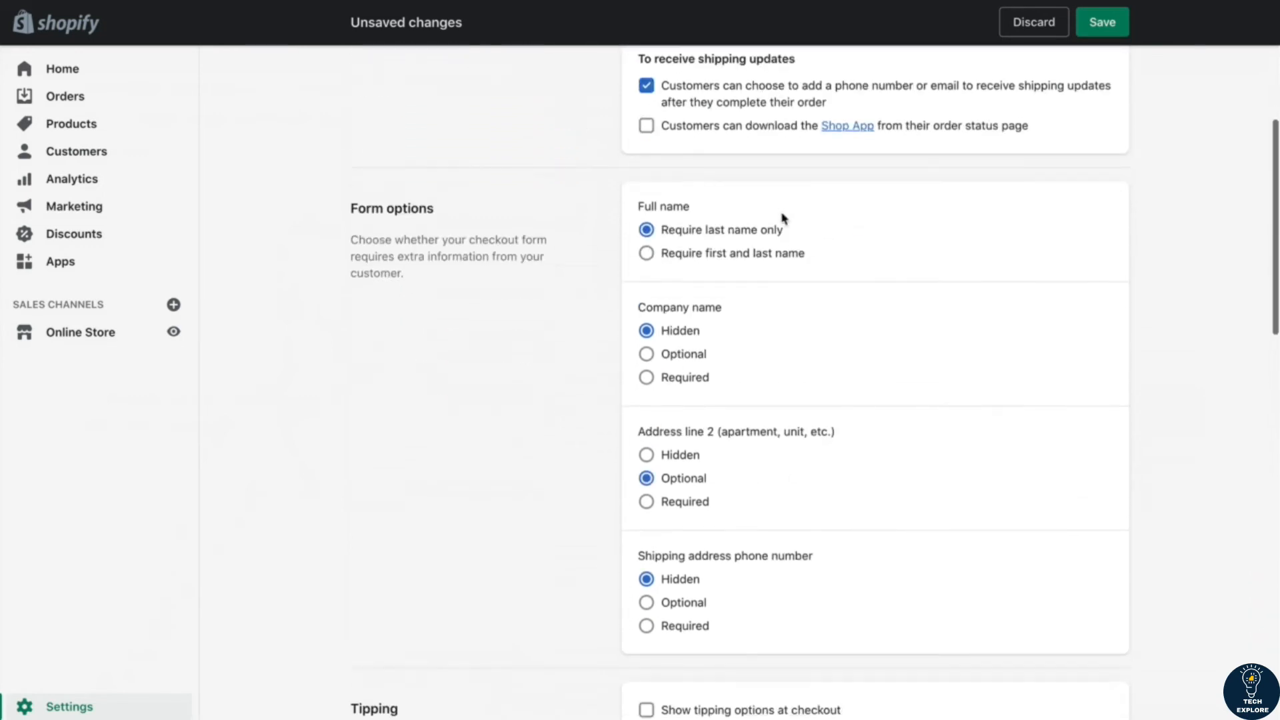
scroll(766, 272, down, 2)
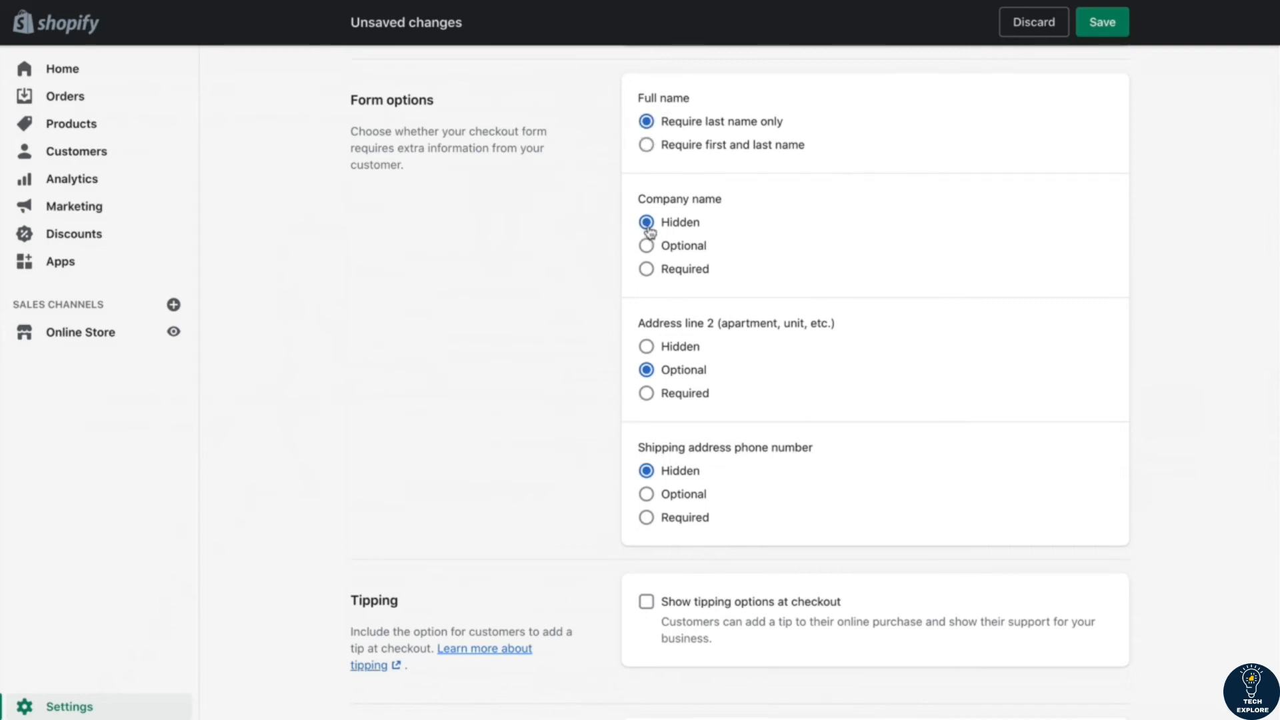
click(647, 146)
scroll(647, 493, down, 3)
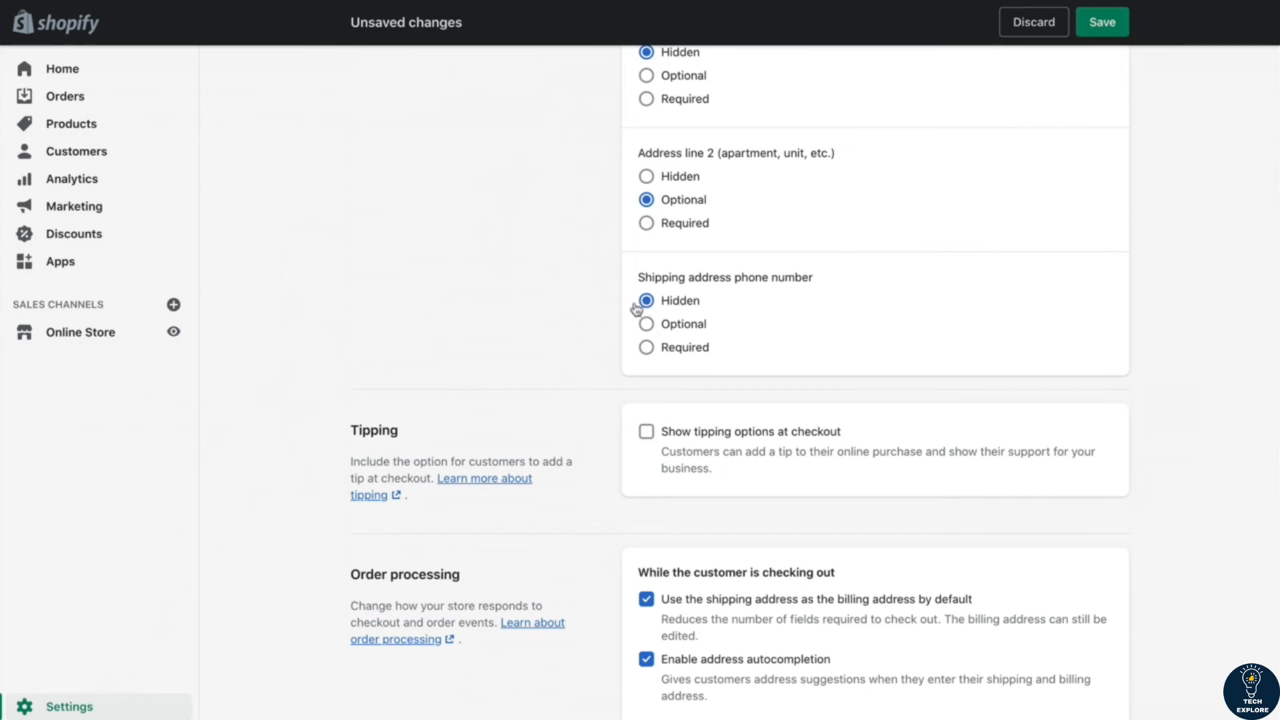
Try turning off the use of the shipping address as the default billing address in order processing
scroll(570, 344, down, 3)
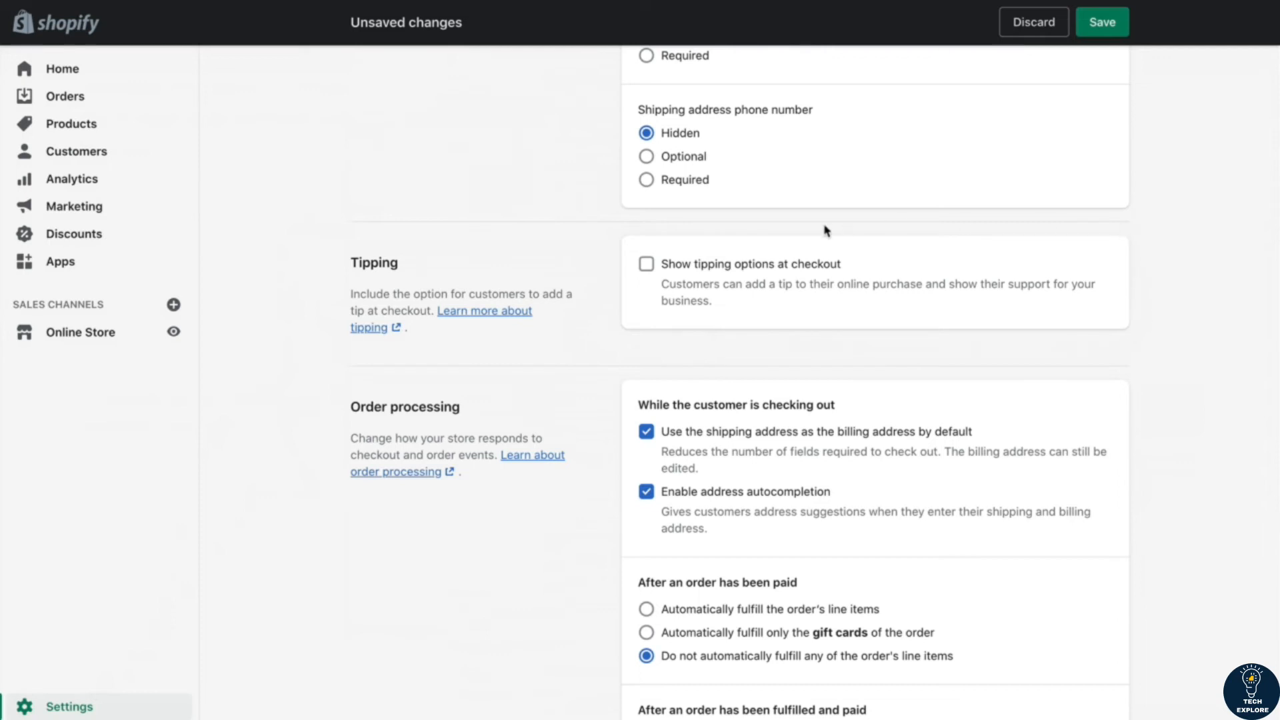
scroll(589, 334, down, 4)
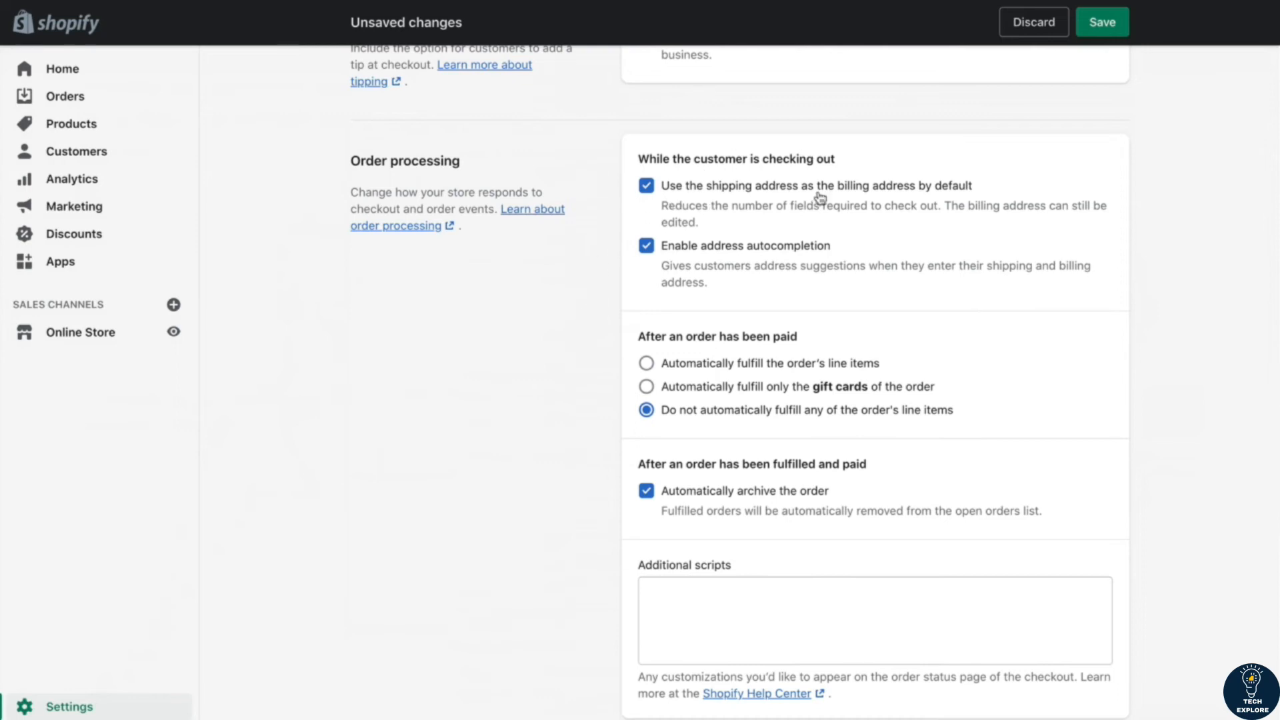
click(645, 188)
click(646, 188)
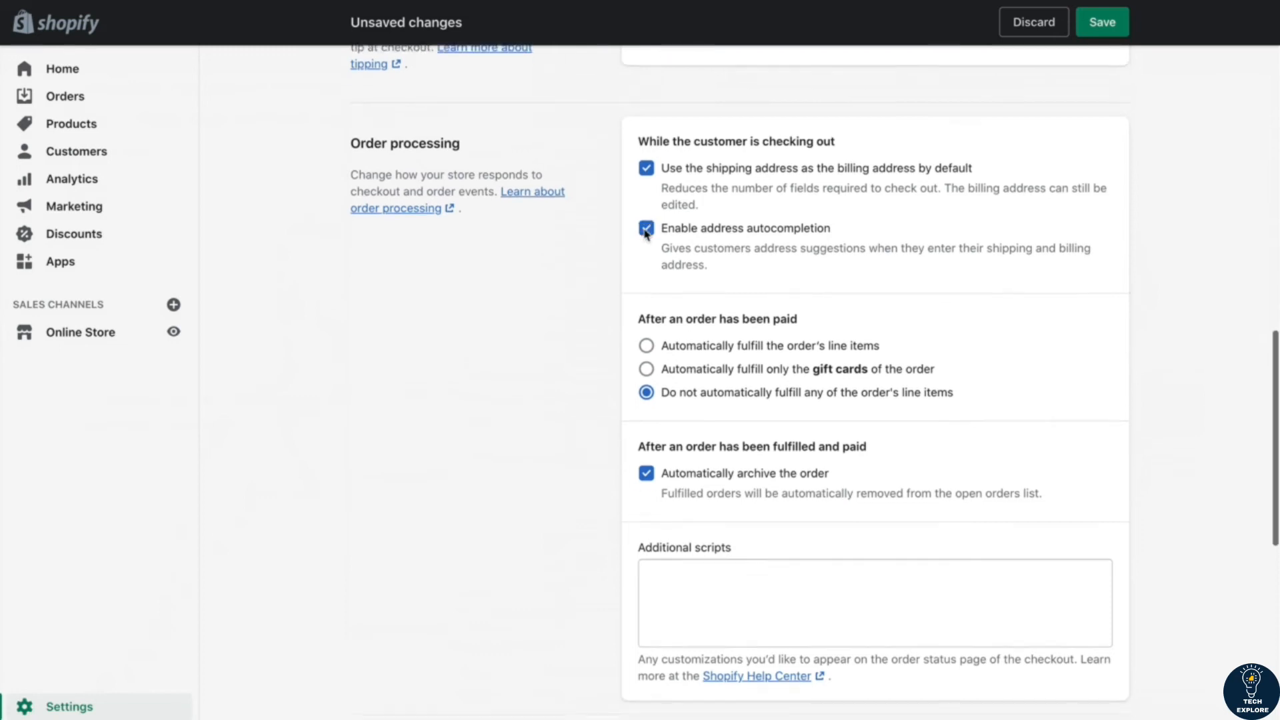
Preselect the email marketing sign-up option at checkout and save the checkout settings
scroll(645, 233, down, 3)
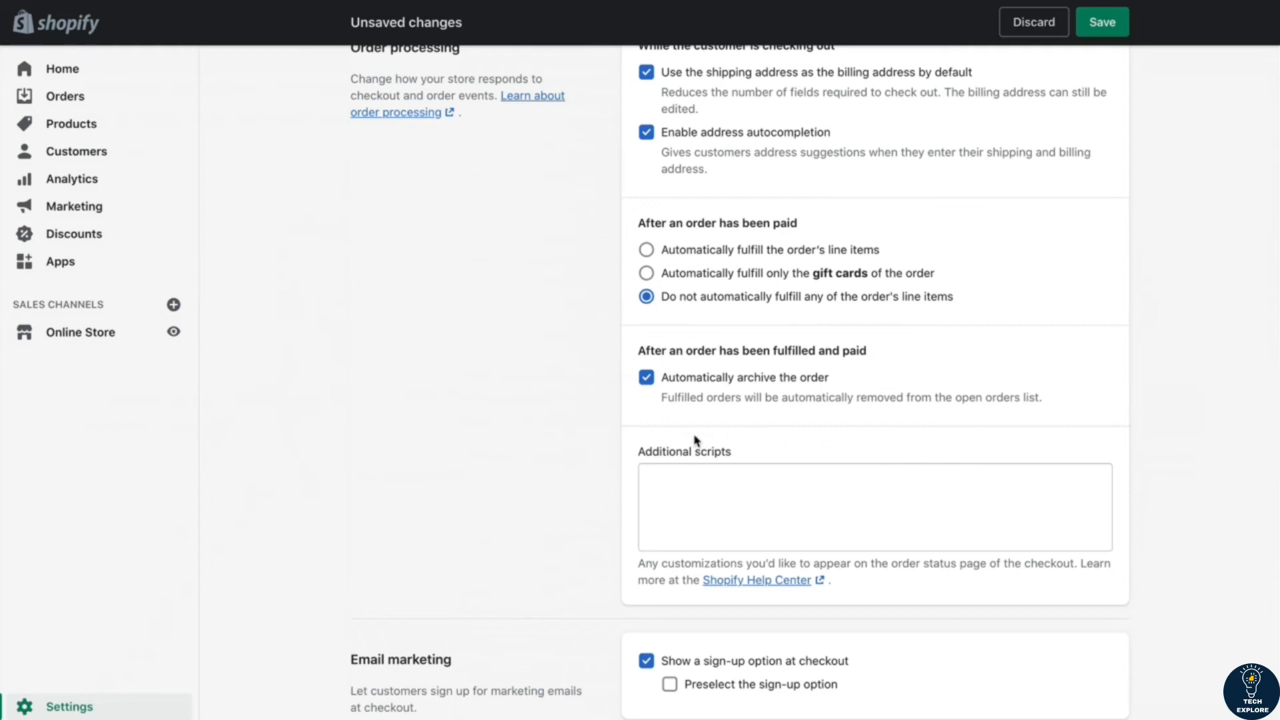
scroll(694, 439, down, 7)
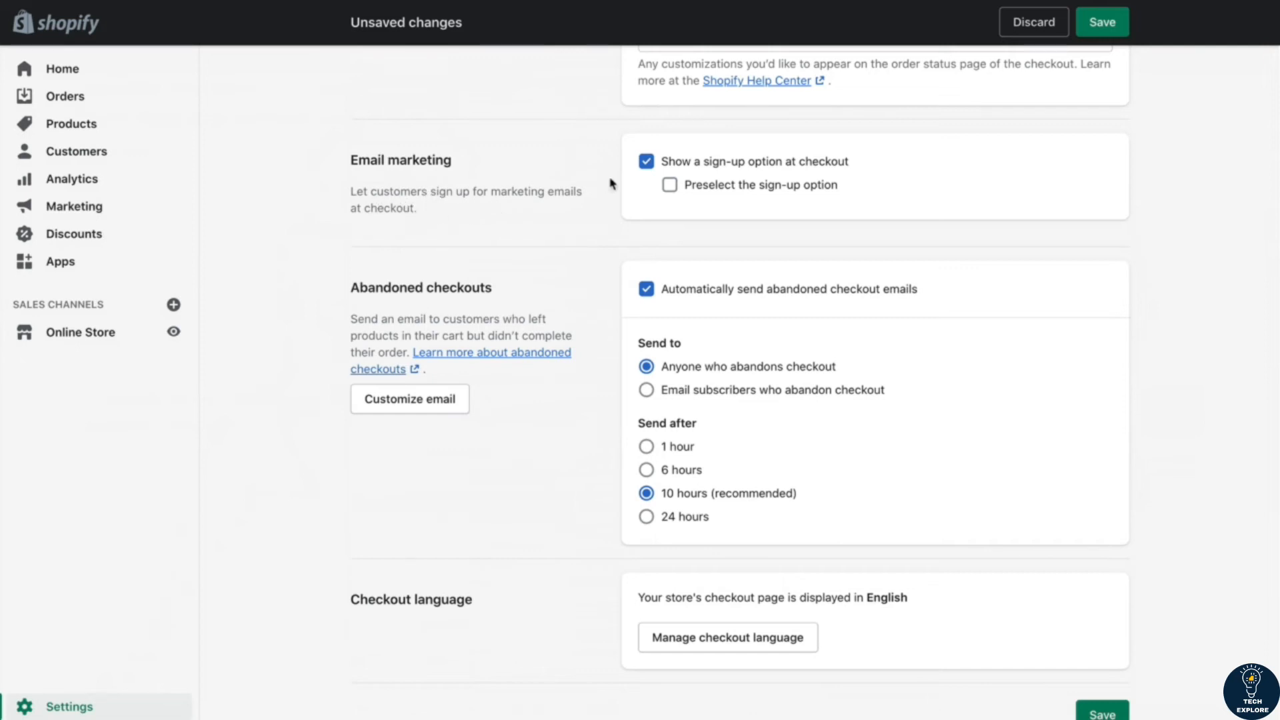
click(670, 187)
scroll(664, 480, down, 1)
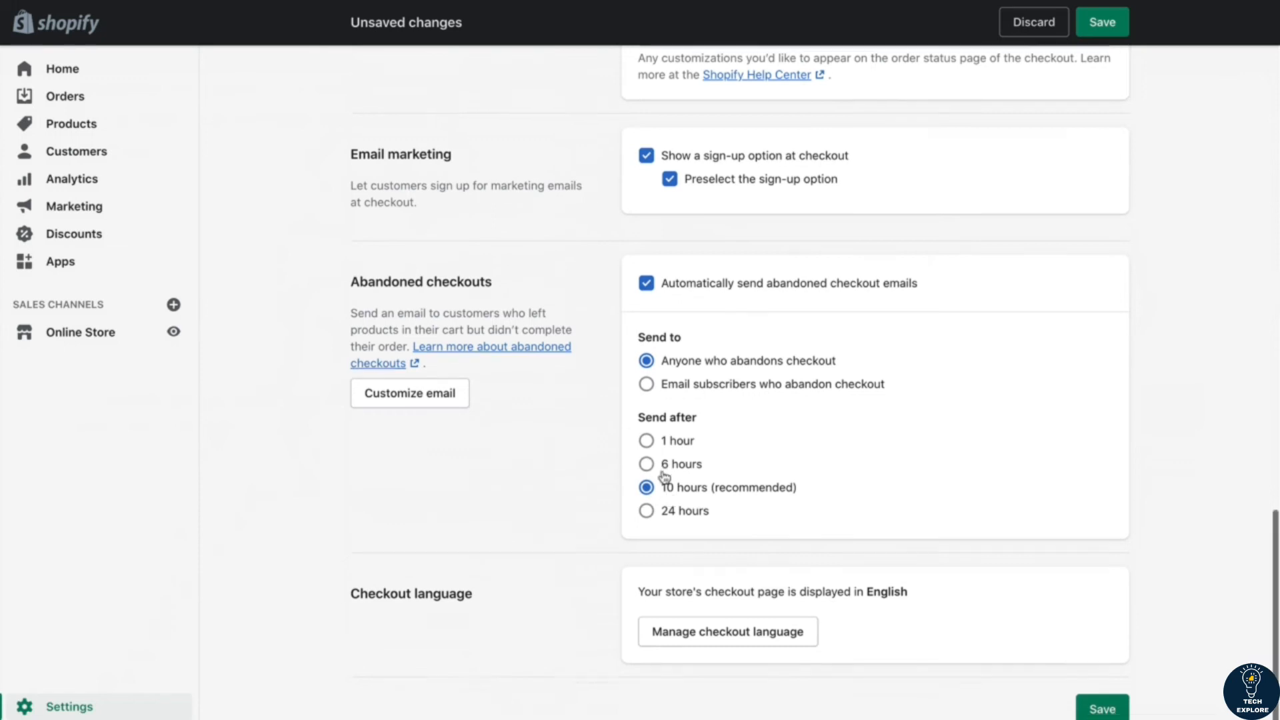
click(1103, 687)
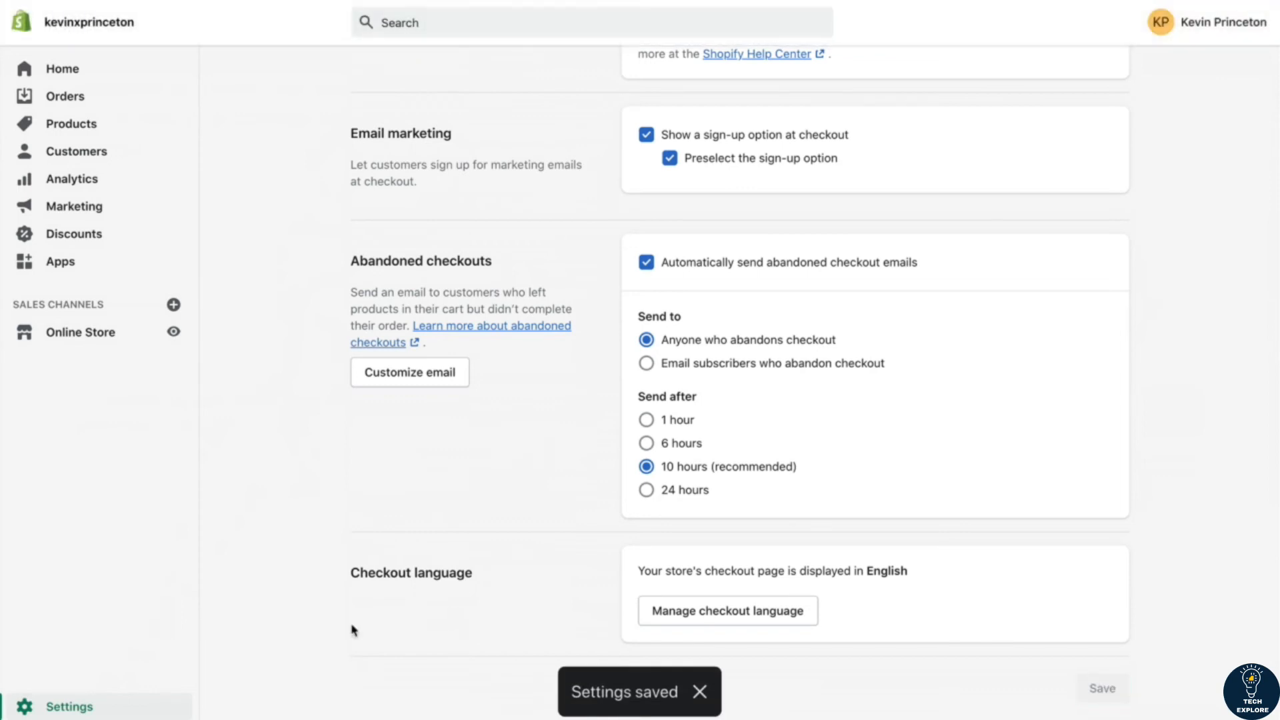
Open the store's notification settings and look through the list of customer notifications
click(70, 706)
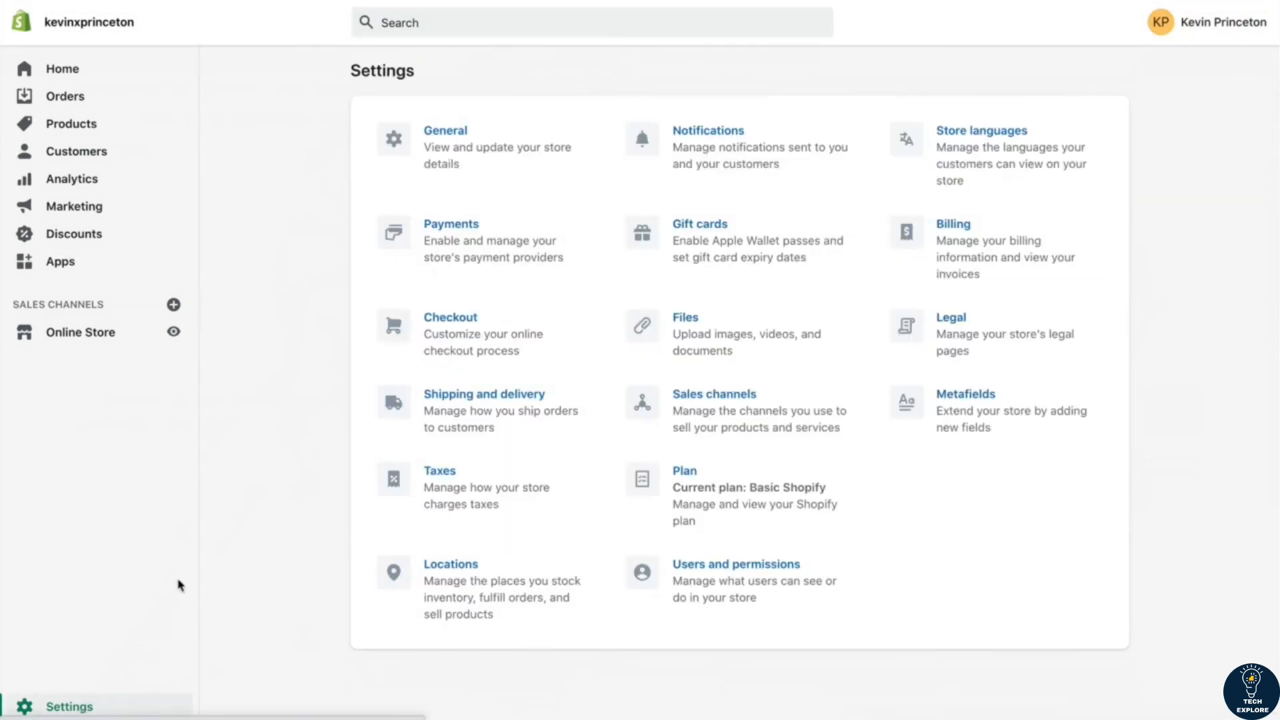
click(677, 169)
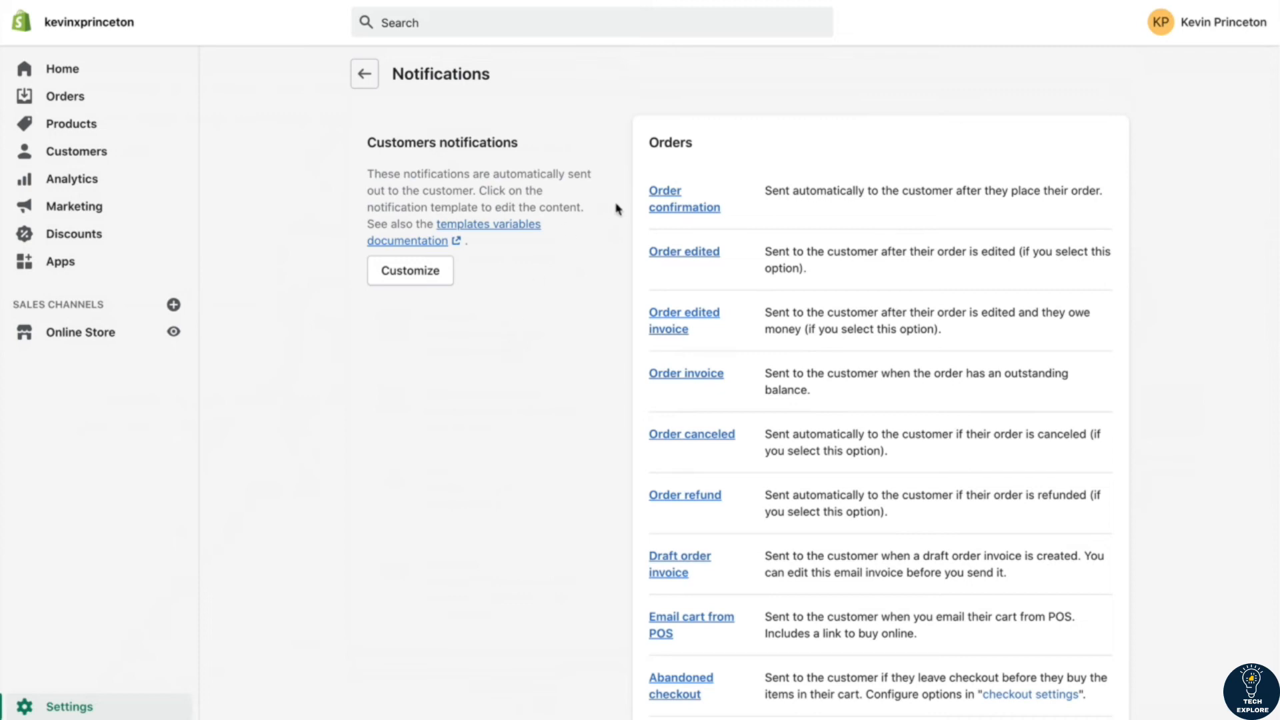
scroll(614, 209, down, 3)
scroll(675, 309, down, 4)
scroll(675, 309, up, 7)
Search the notifications page for "abandoned" and open the Abandoned checkout email template
key(ctrl+f)
text(abandoned)
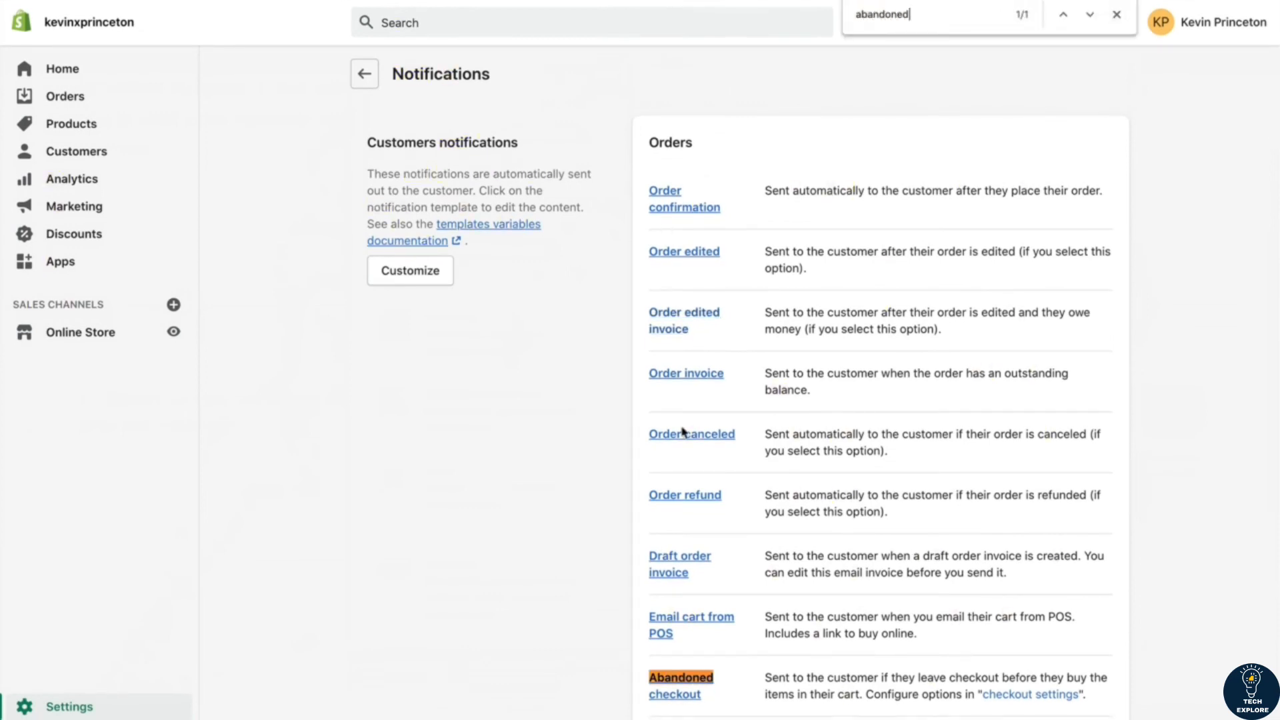
scroll(686, 467, down, 4)
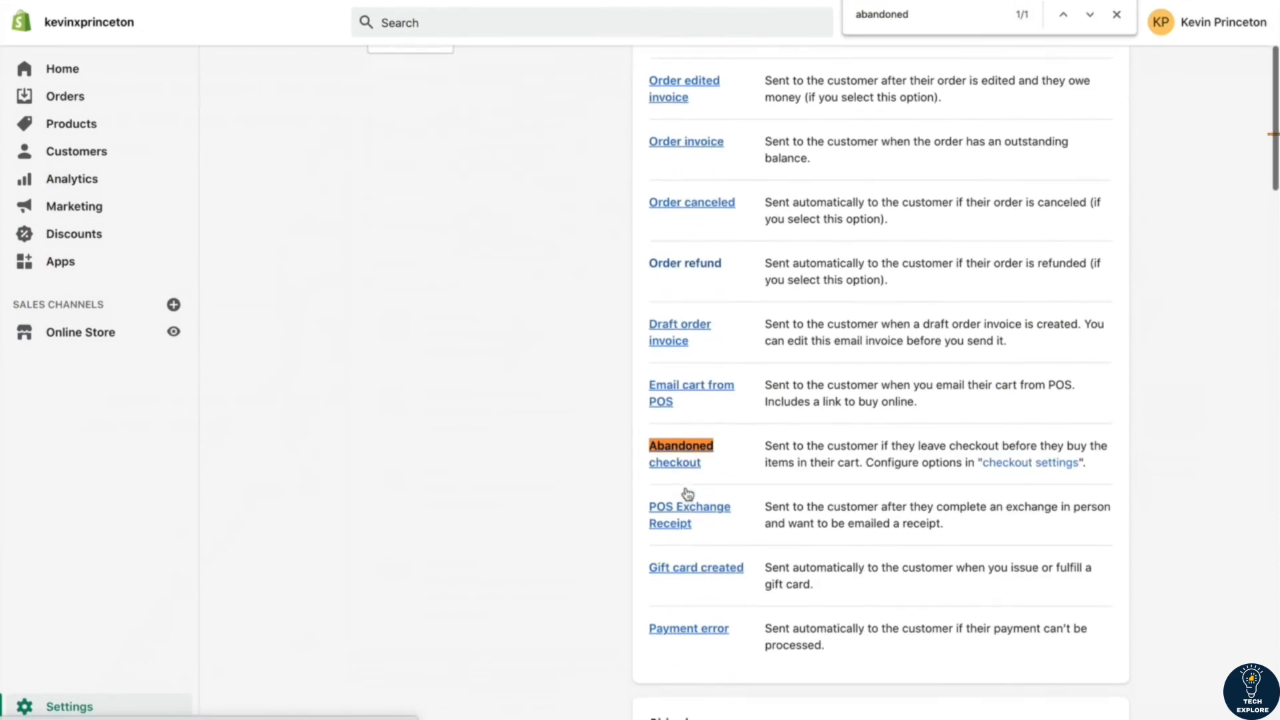
click(664, 460)
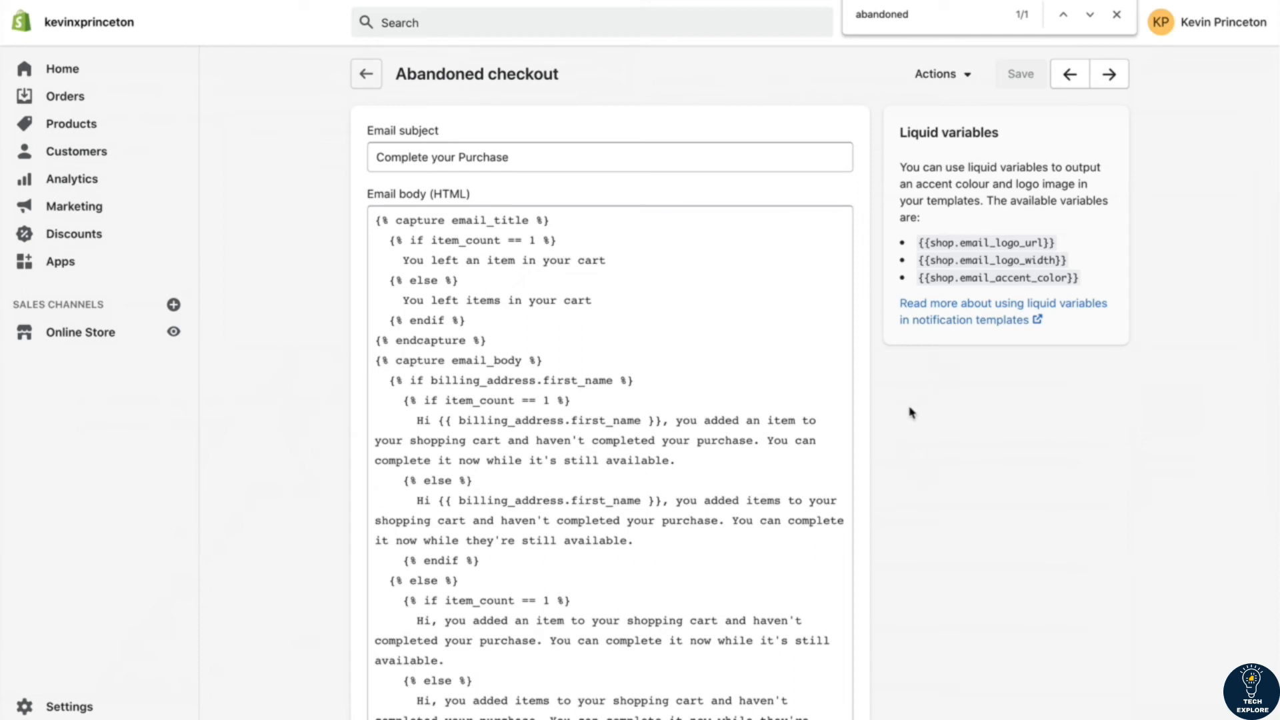
Read through the abandoned checkout email's subject and HTML body, and return to the notifications list
scroll(741, 493, down, 5)
scroll(740, 492, down, 15)
scroll(741, 492, down, 10)
scroll(741, 492, up, 20)
scroll(740, 492, up, 6)
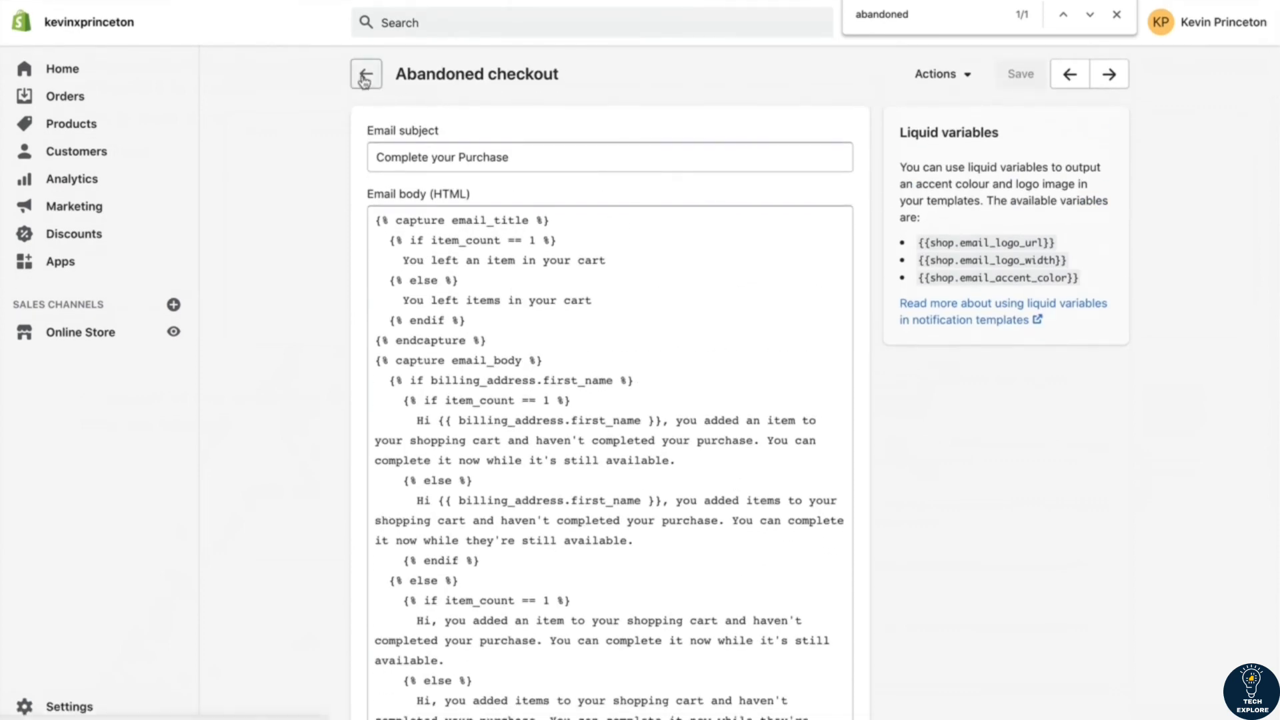
click(364, 79)
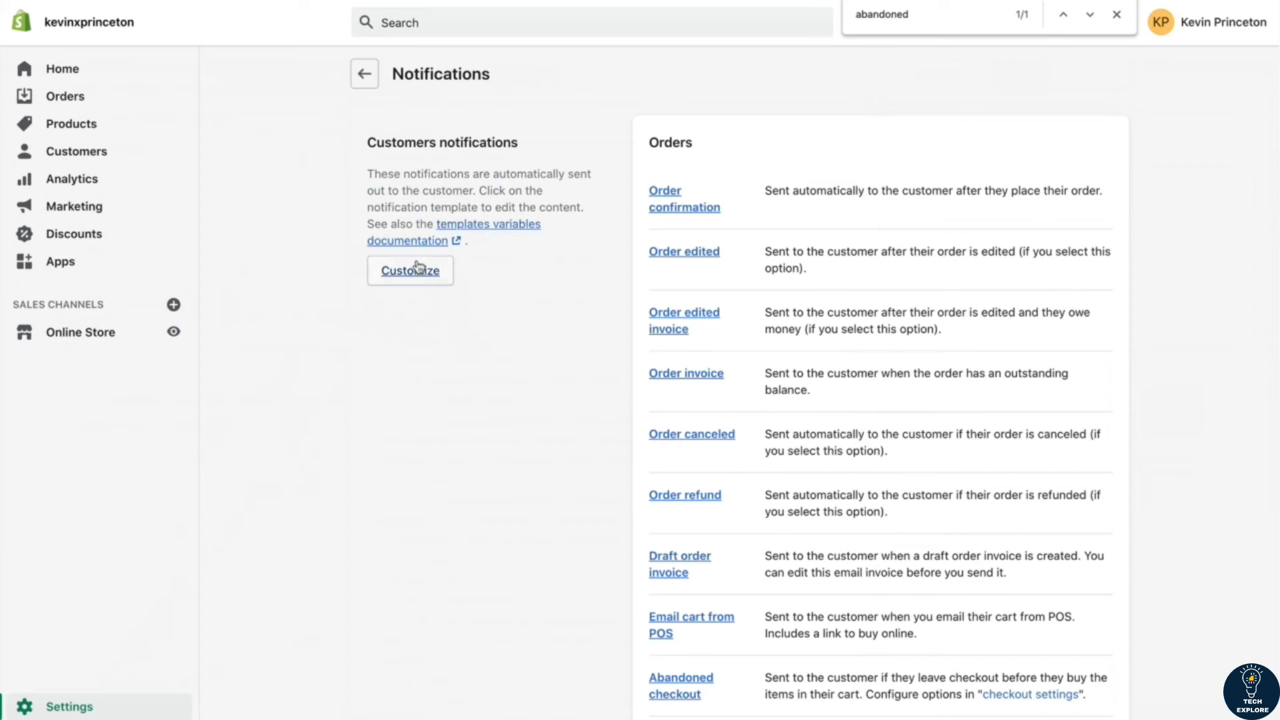
Open the customization of the customer email templates and examine the order confirmation preview
scroll(660, 323, down, 15)
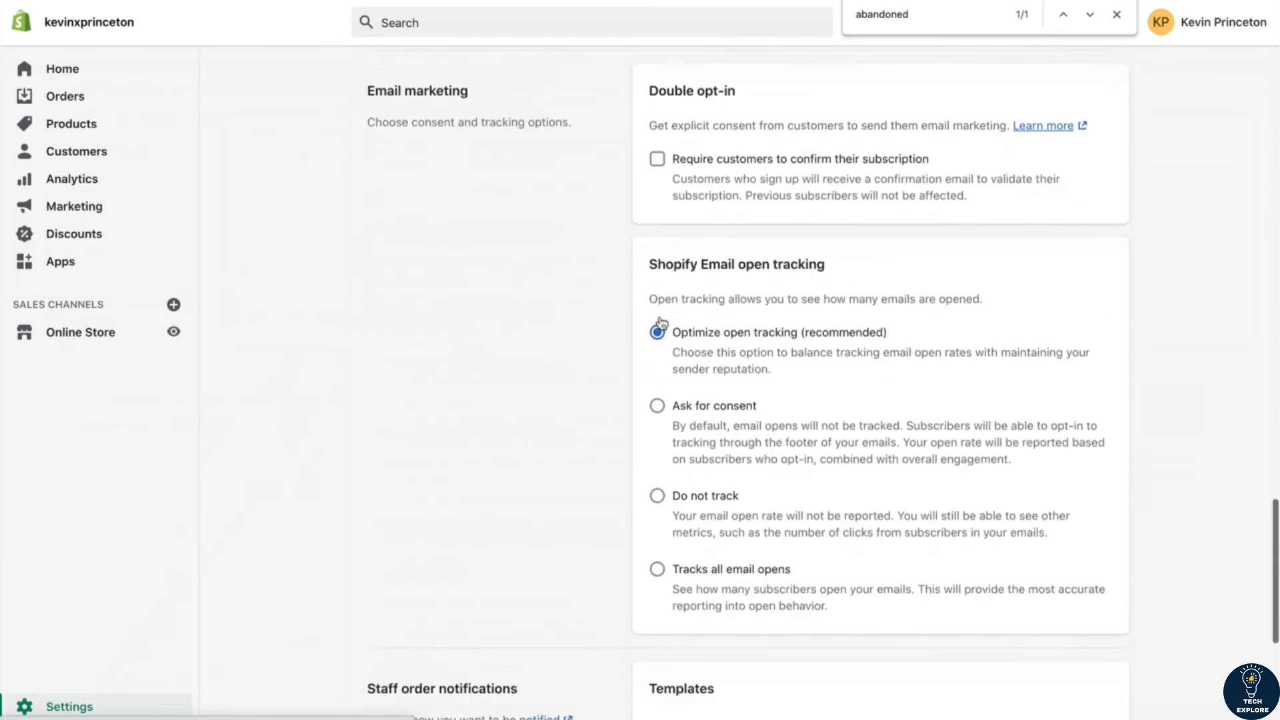
scroll(660, 323, up, 15)
scroll(619, 318, down, 1)
click(408, 279)
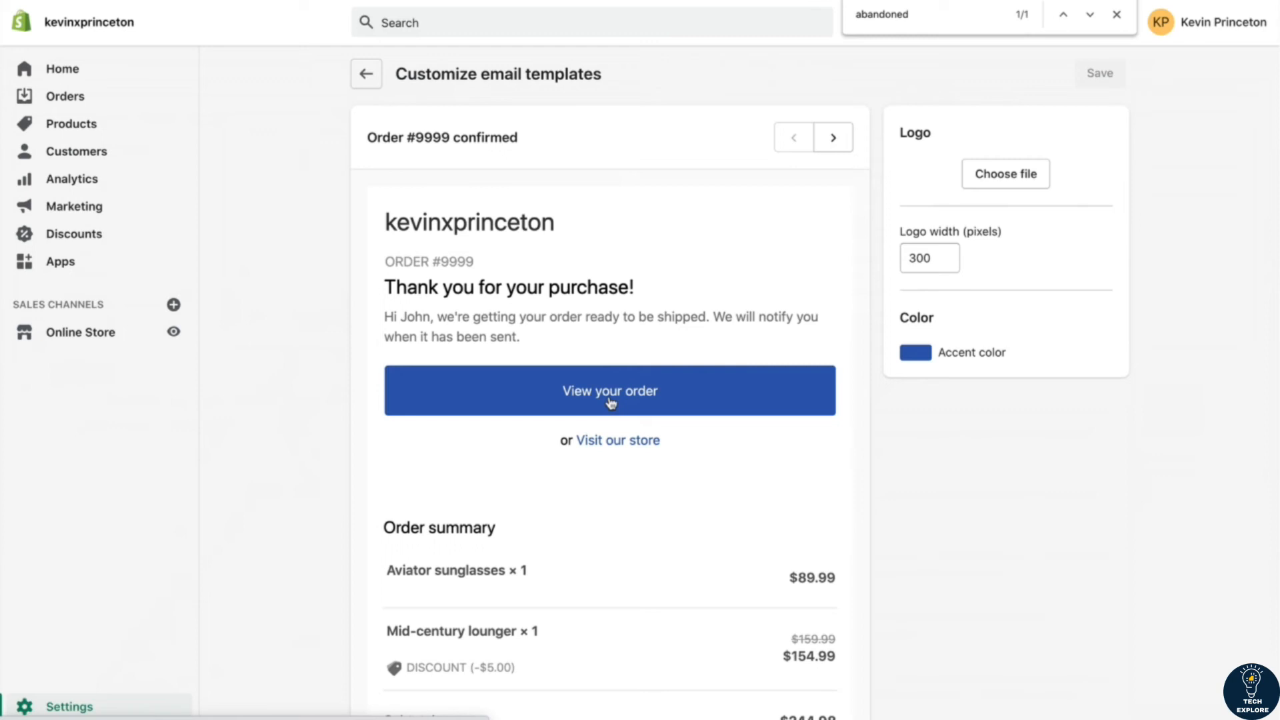
scroll(372, 418, down, 2)
scroll(372, 418, up, 2)
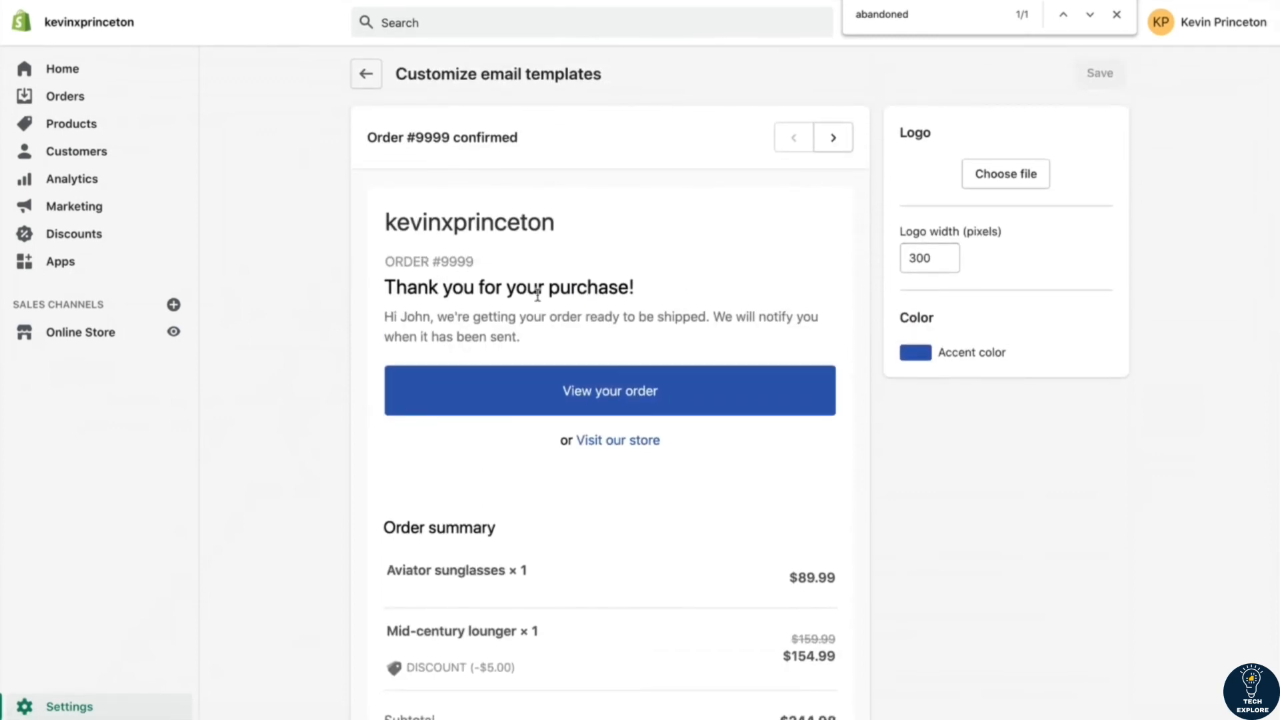
scroll(543, 306, down, 12)
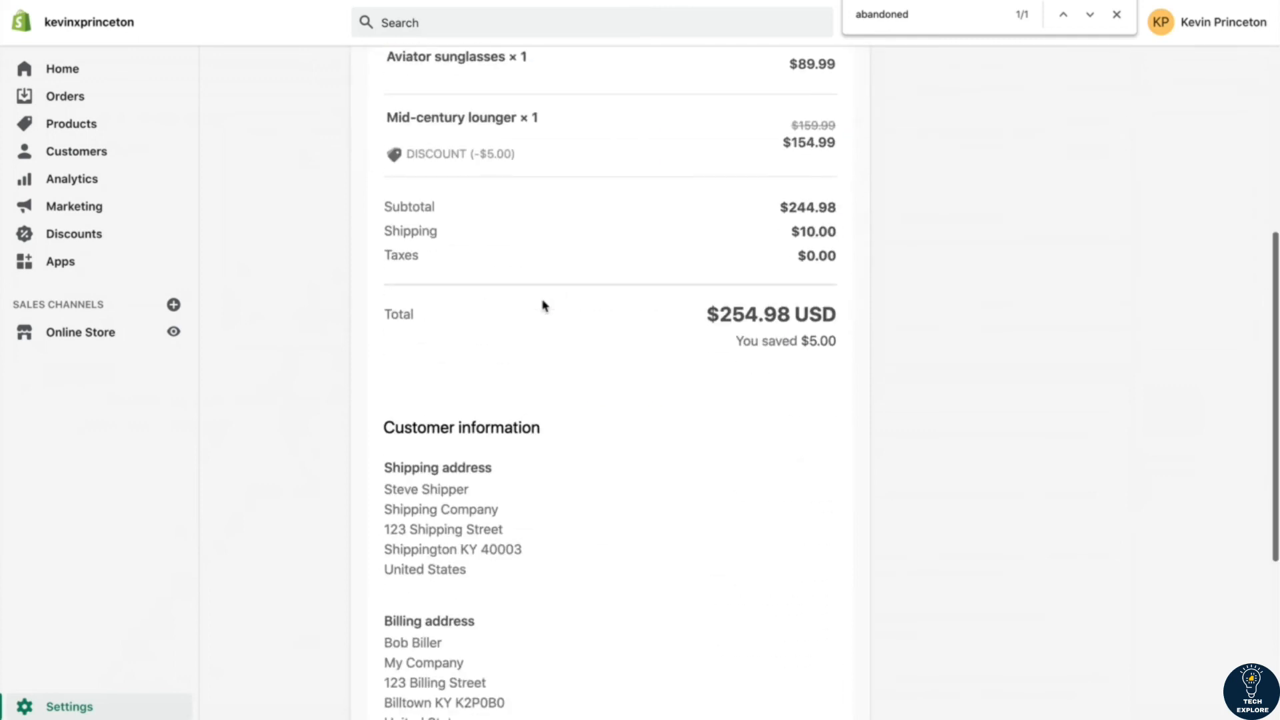
scroll(544, 305, up, 12)
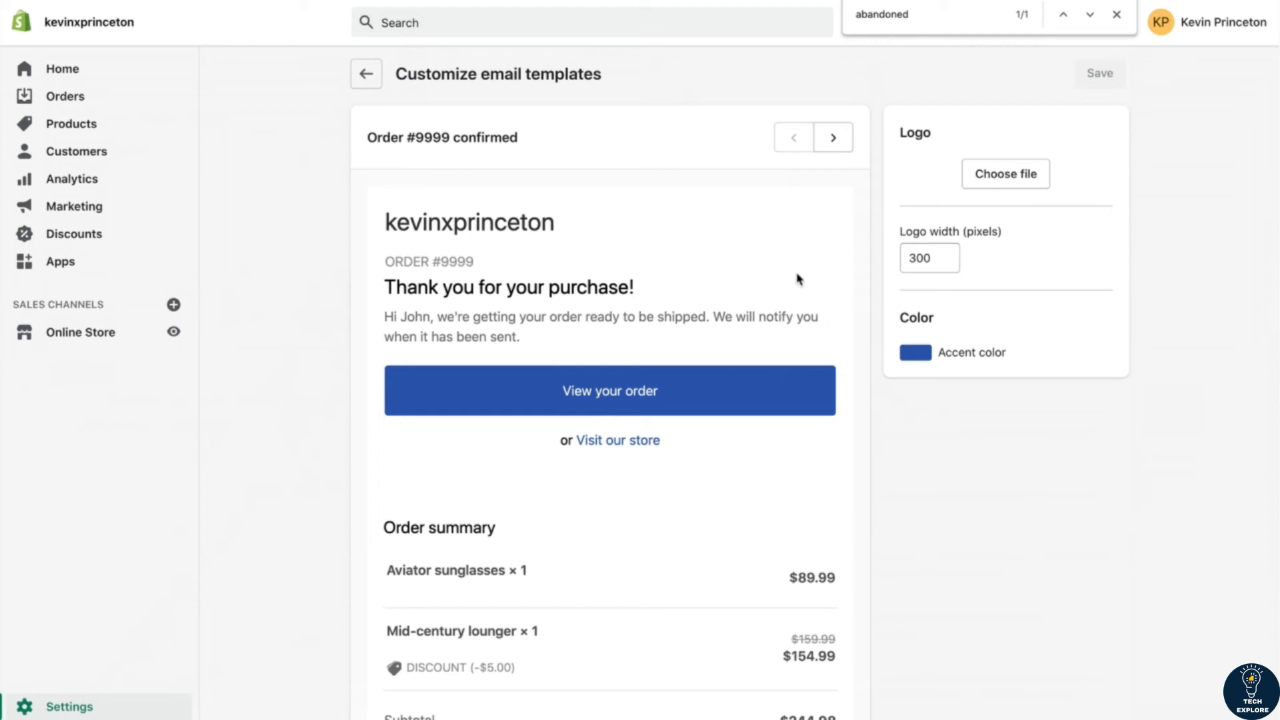
Upload IMG_2006.PNG from the Desktop as the logo for the email templates
click(999, 185)
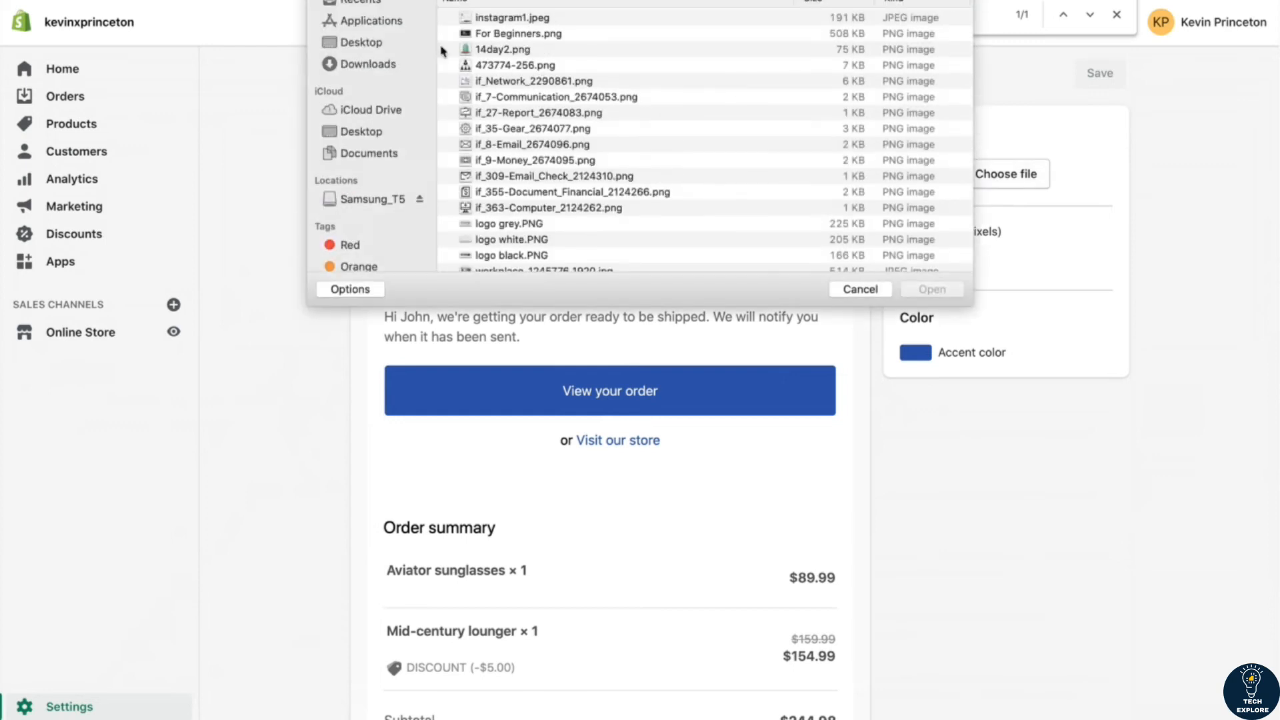
click(360, 42)
scroll(638, 138, down, 5)
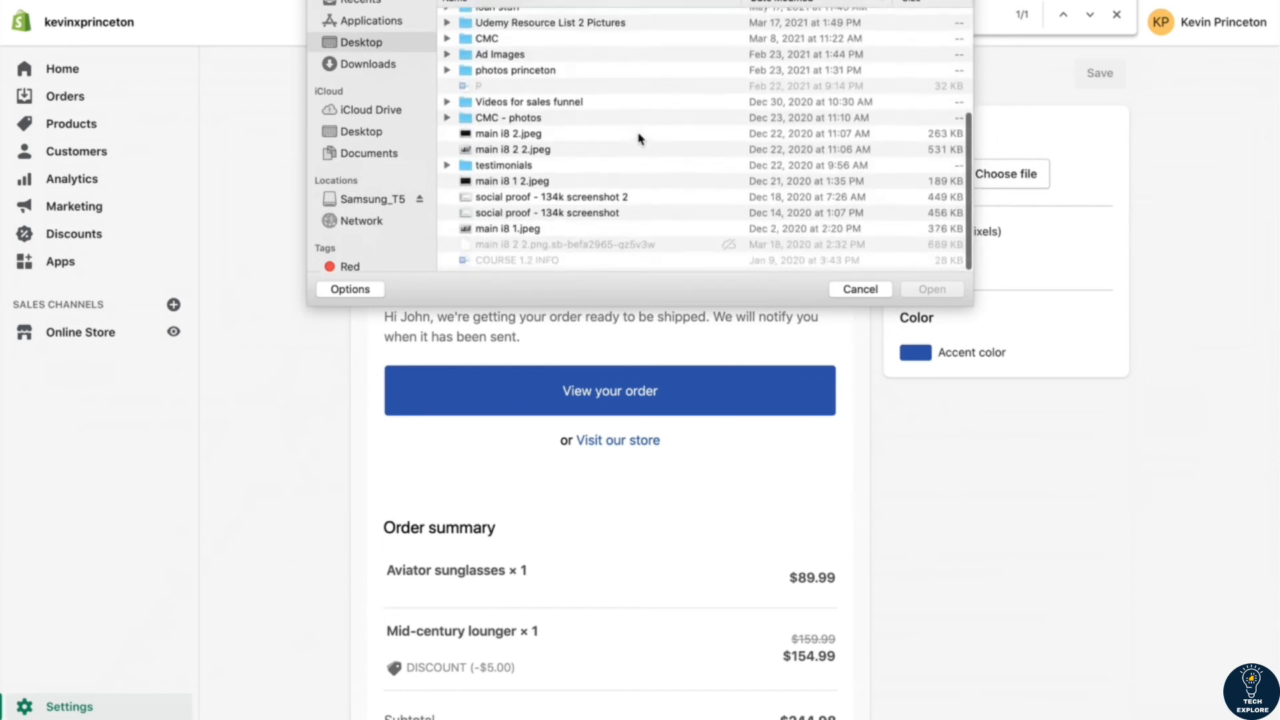
scroll(540, 211, up, 5)
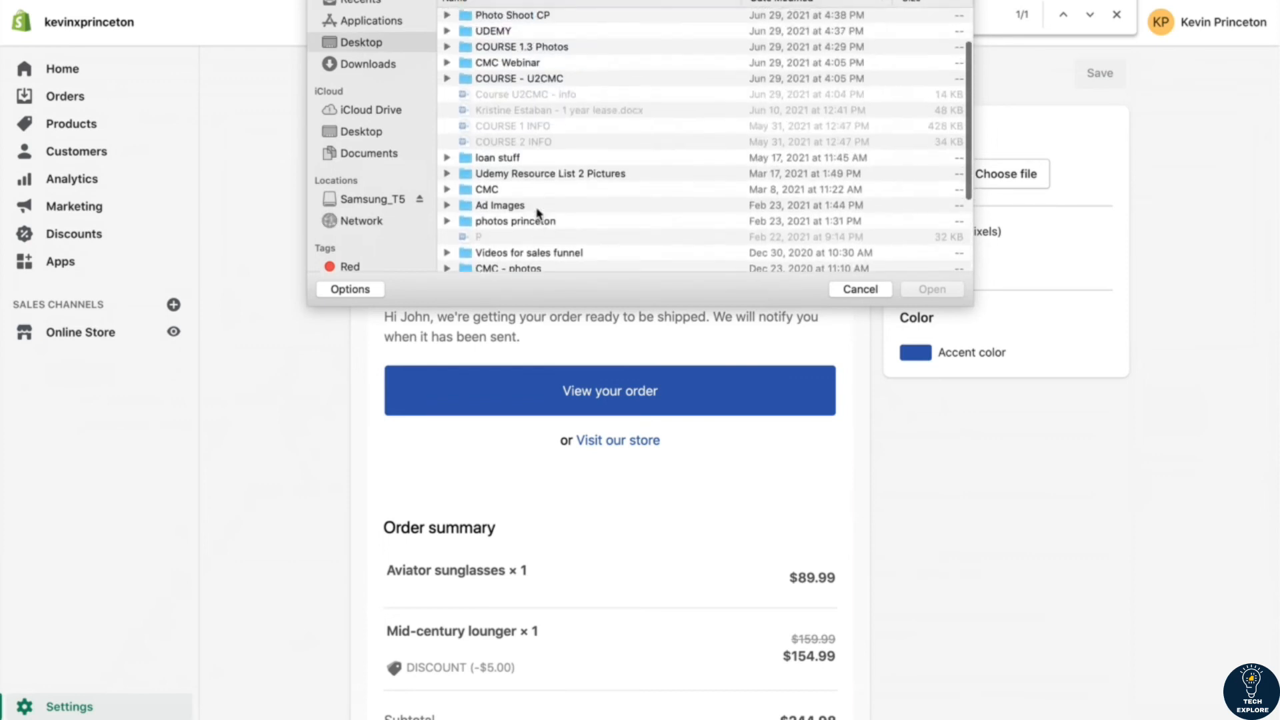
scroll(538, 213, up, 2)
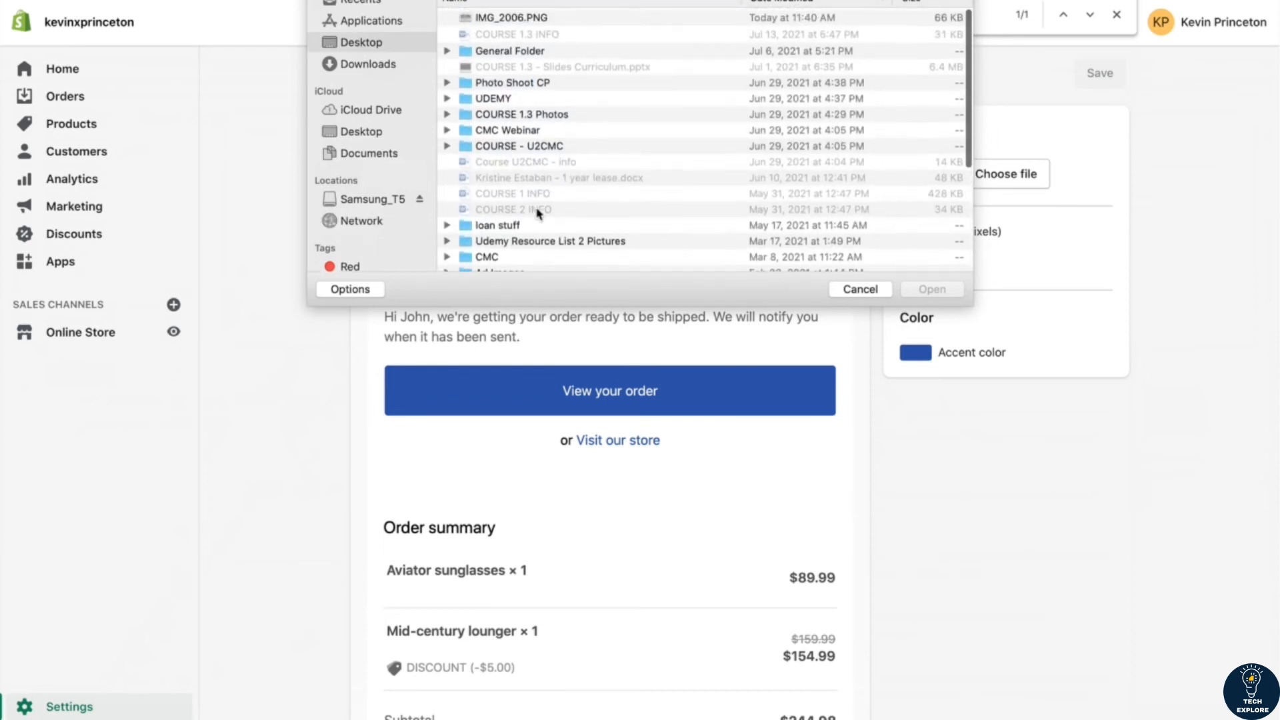
click(508, 20)
click(920, 288)
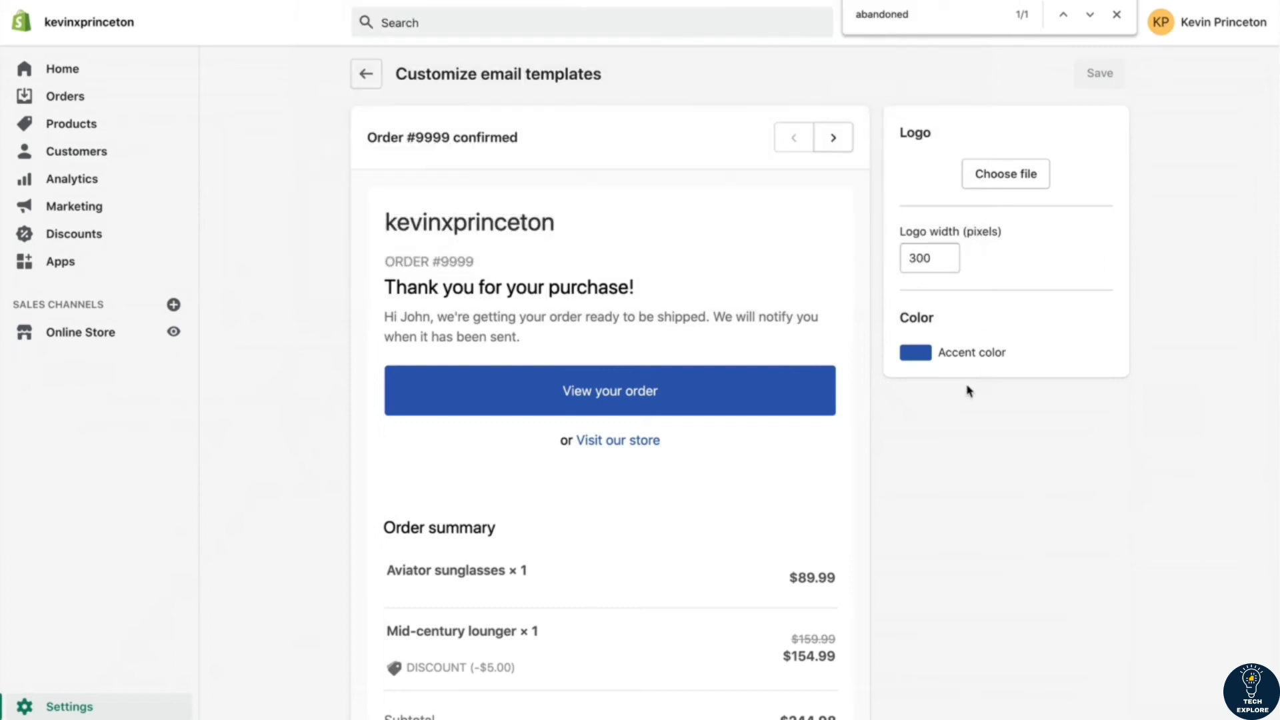
Set the email templates' accent color to red and save the template style
click(918, 384)
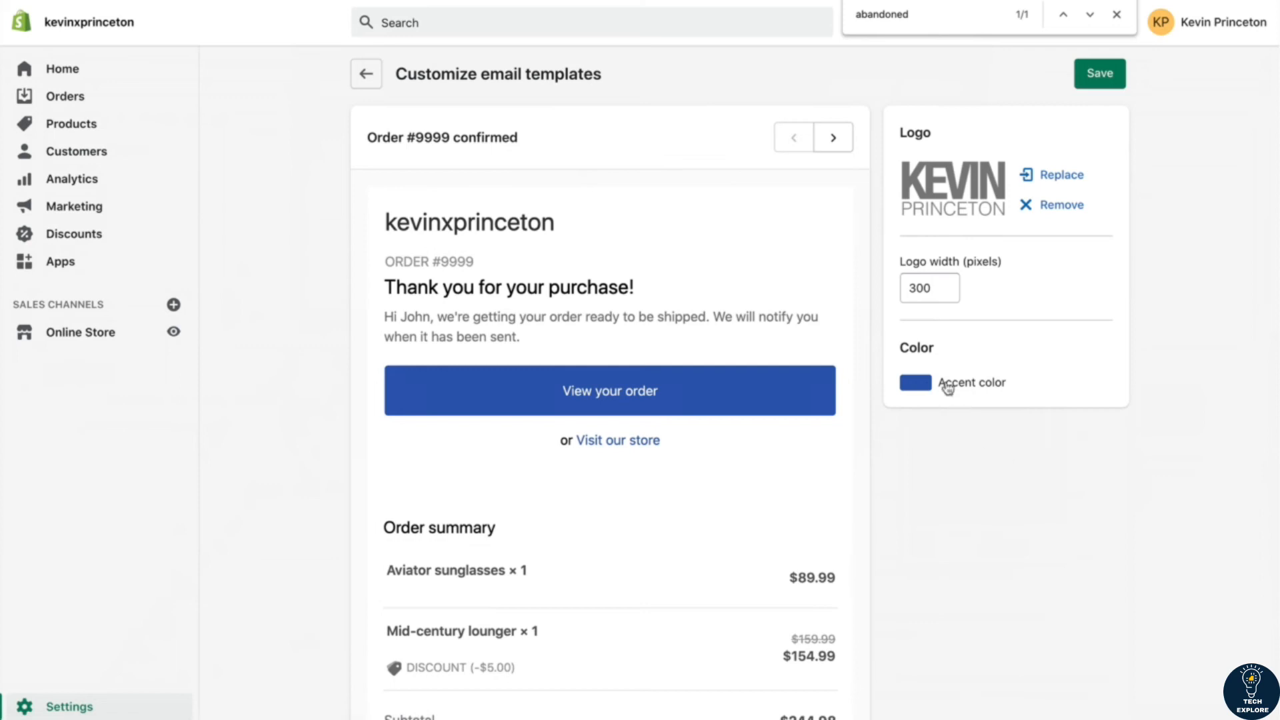
click(956, 396)
mouse_move(1059, 421)
mouse_down()
mouse_move(1059, 405)
mouse_move(1040, 407)
mouse_move(1047, 400)
mouse_up()
click(1207, 294)
click(1100, 73)
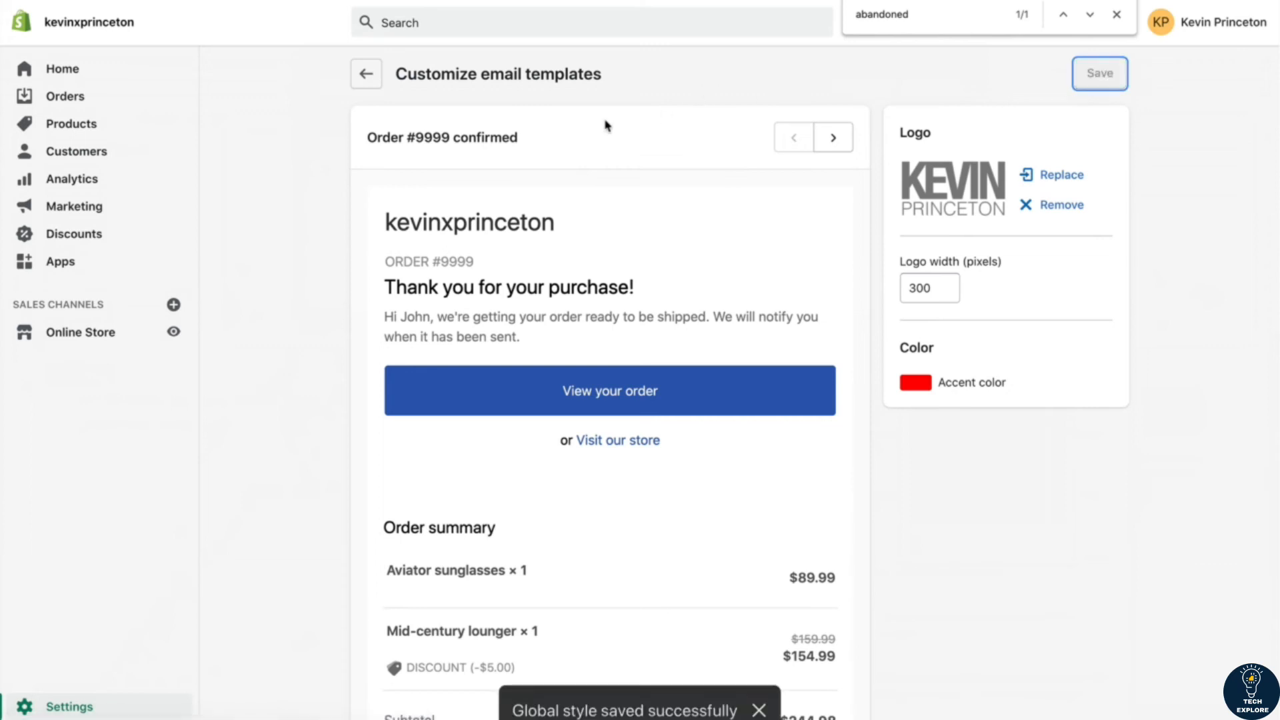
Reopen the email template customization from the notifications page and check the logo and accent color in the order confirmation preview
click(366, 75)
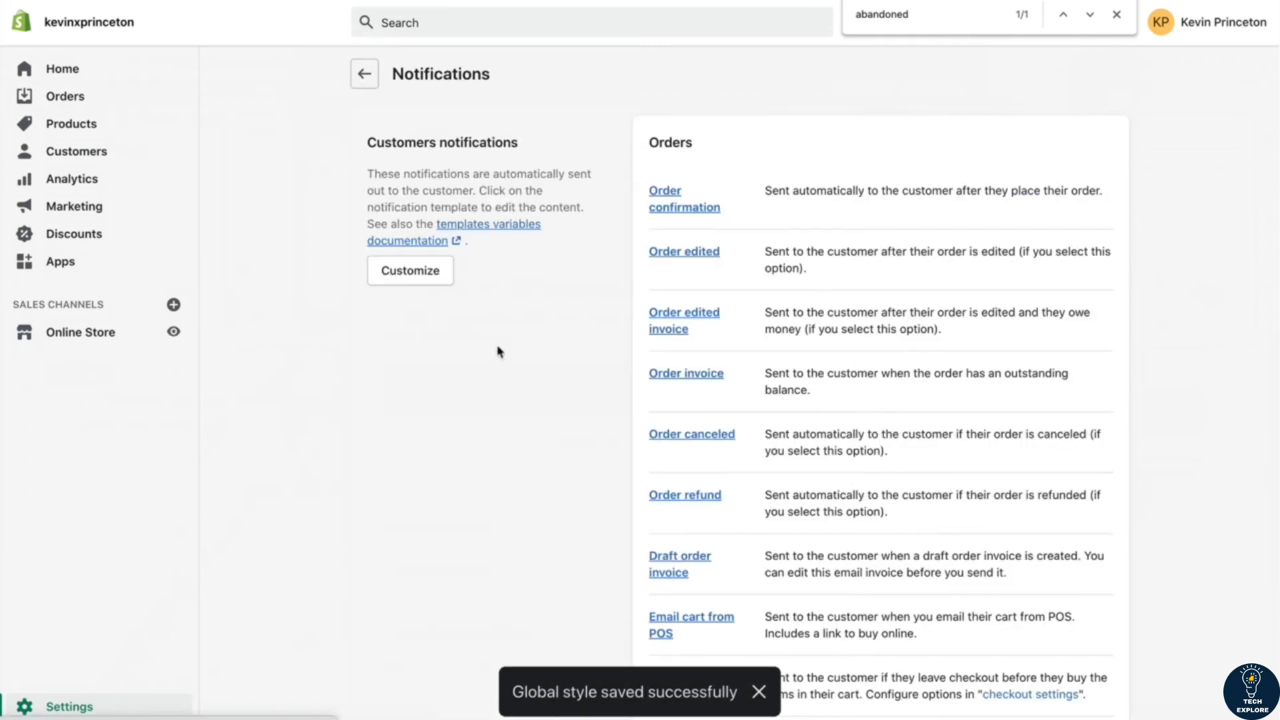
click(406, 272)
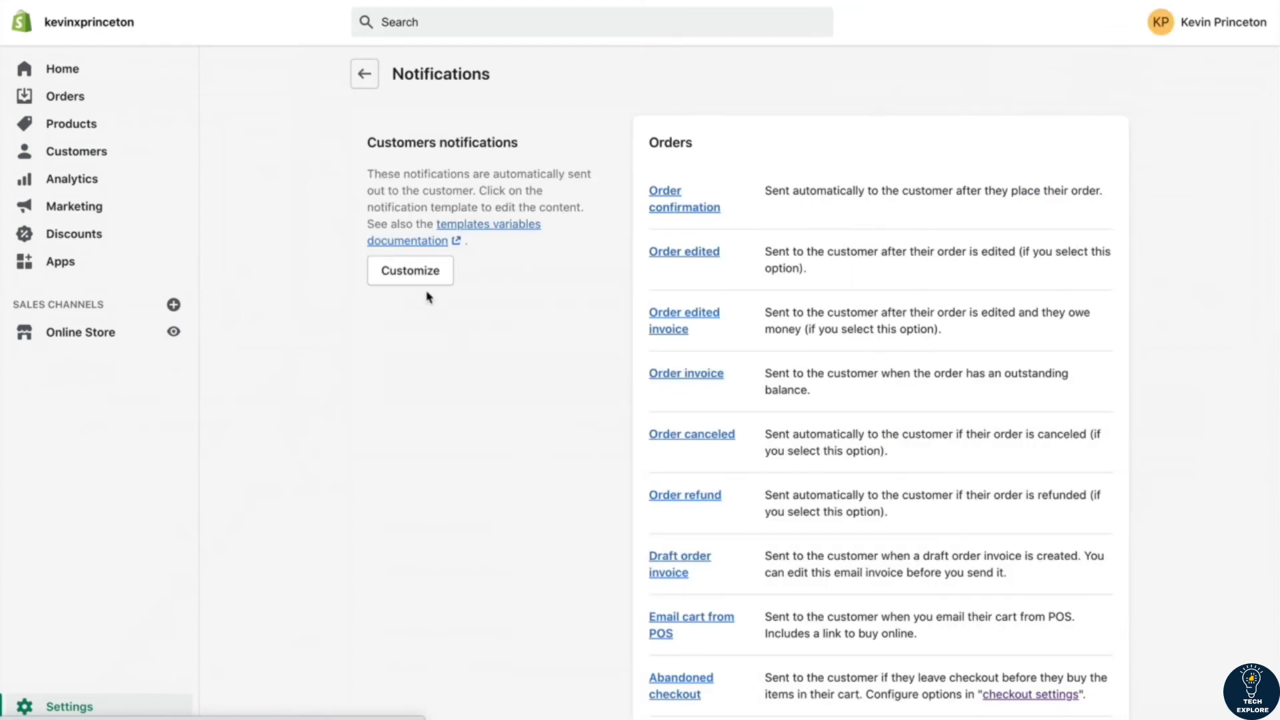
click(424, 280)
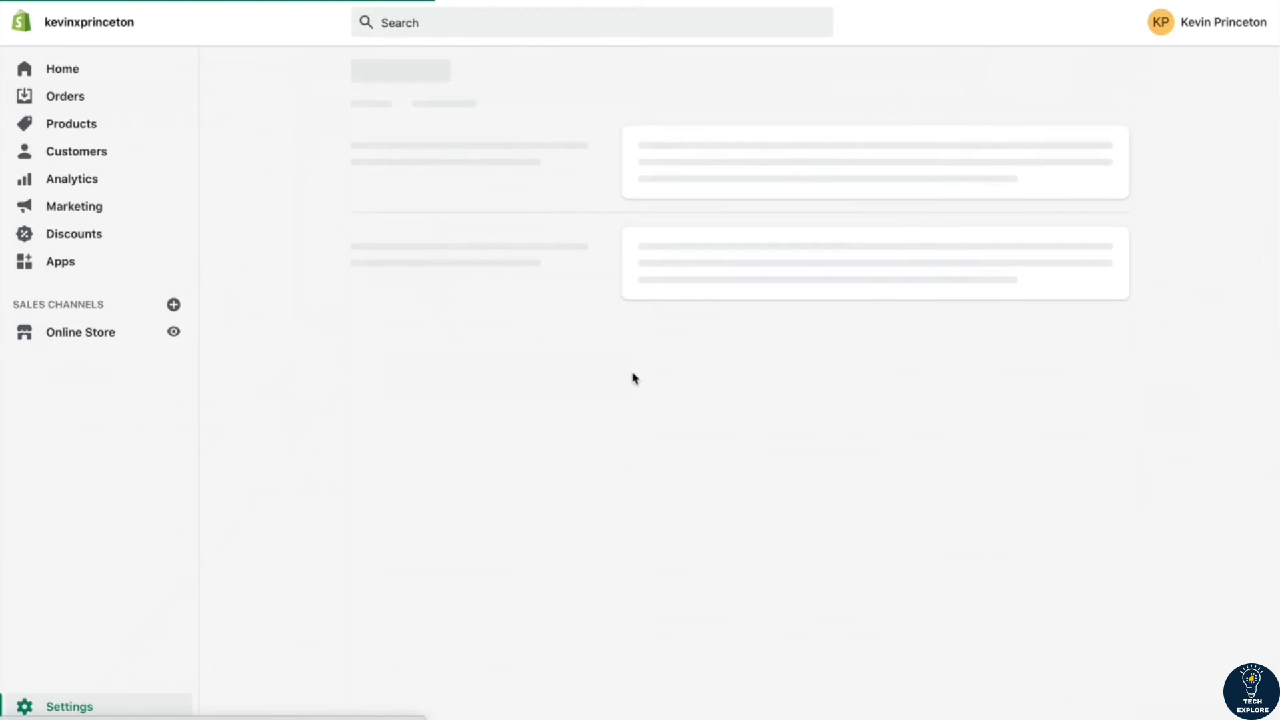
scroll(633, 378, down, 2)
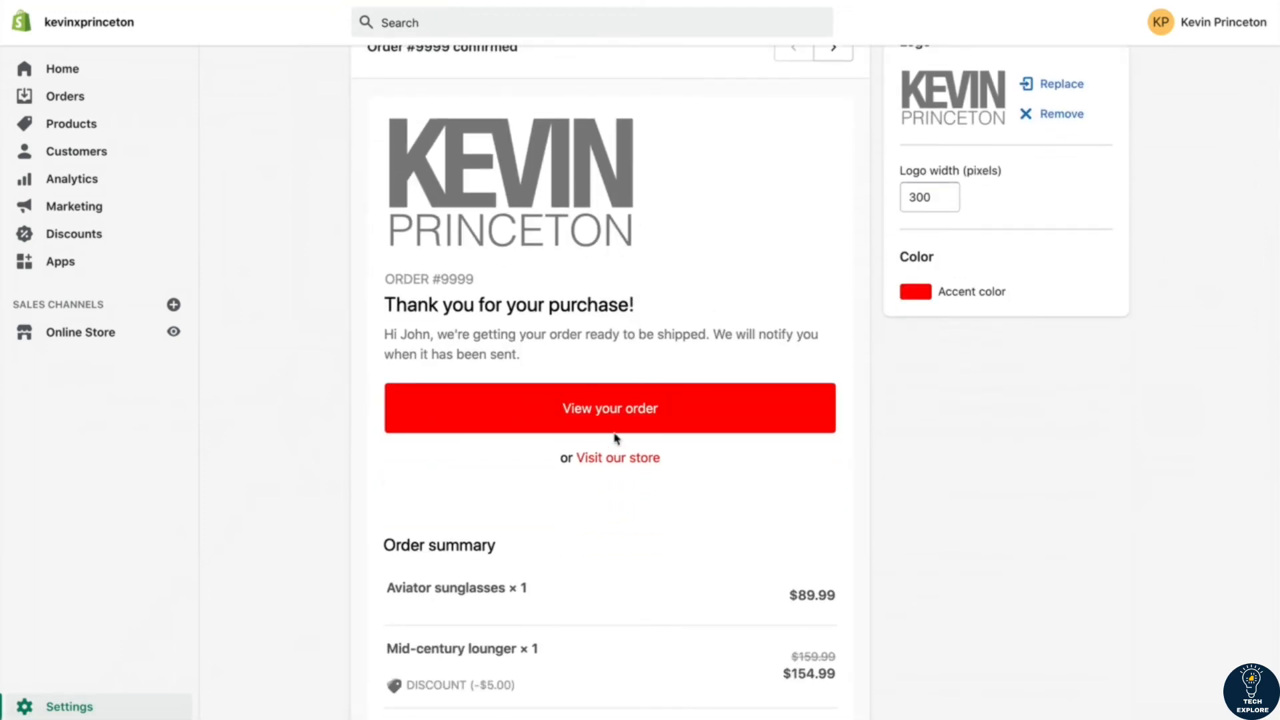
scroll(684, 435, down, 5)
scroll(684, 433, down, 10)
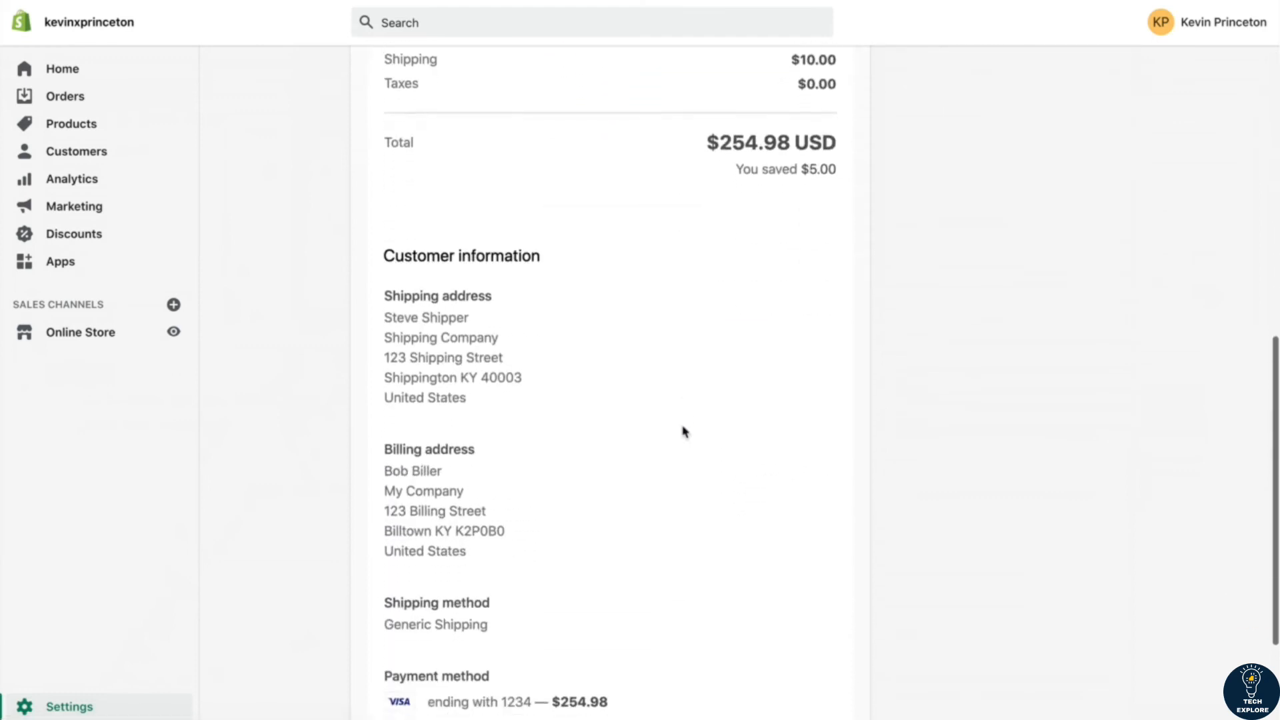
scroll(684, 431, up, 10)
scroll(684, 432, up, 8)
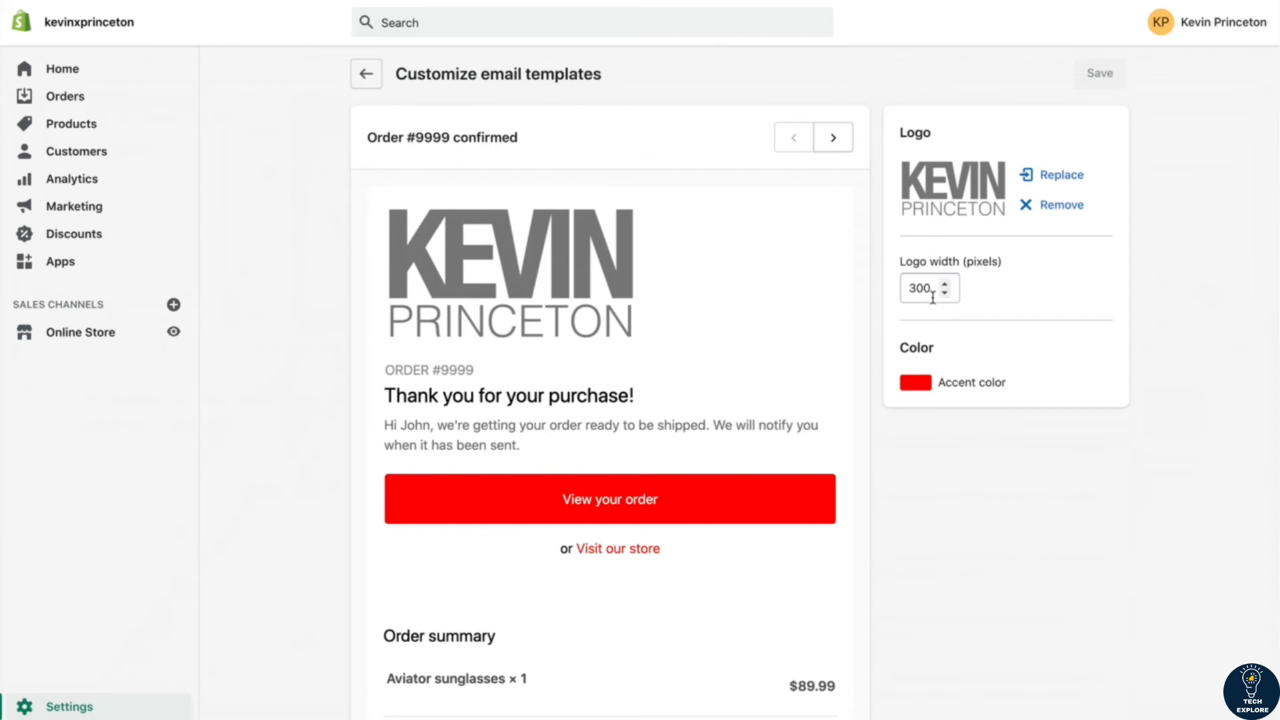
Set the email templates' logo width to 150 pixels, save, and return to the notifications list
double_click(898, 291)
text(150)
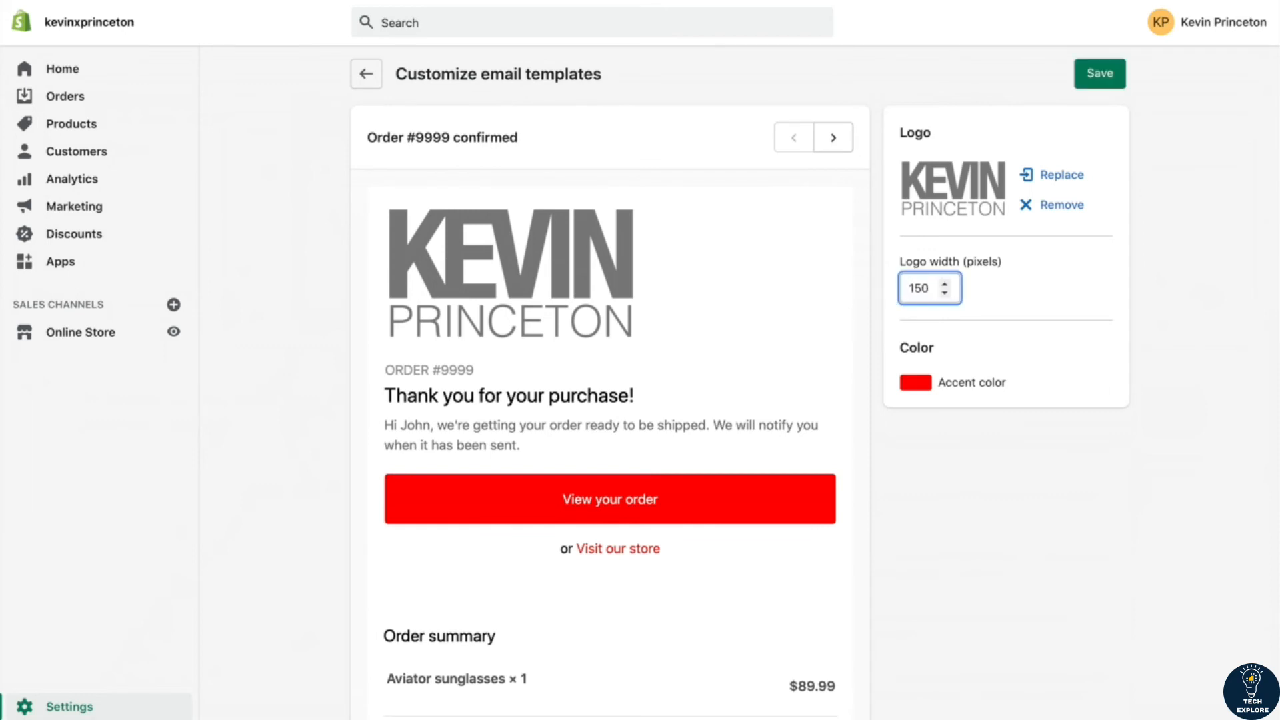
click(1102, 79)
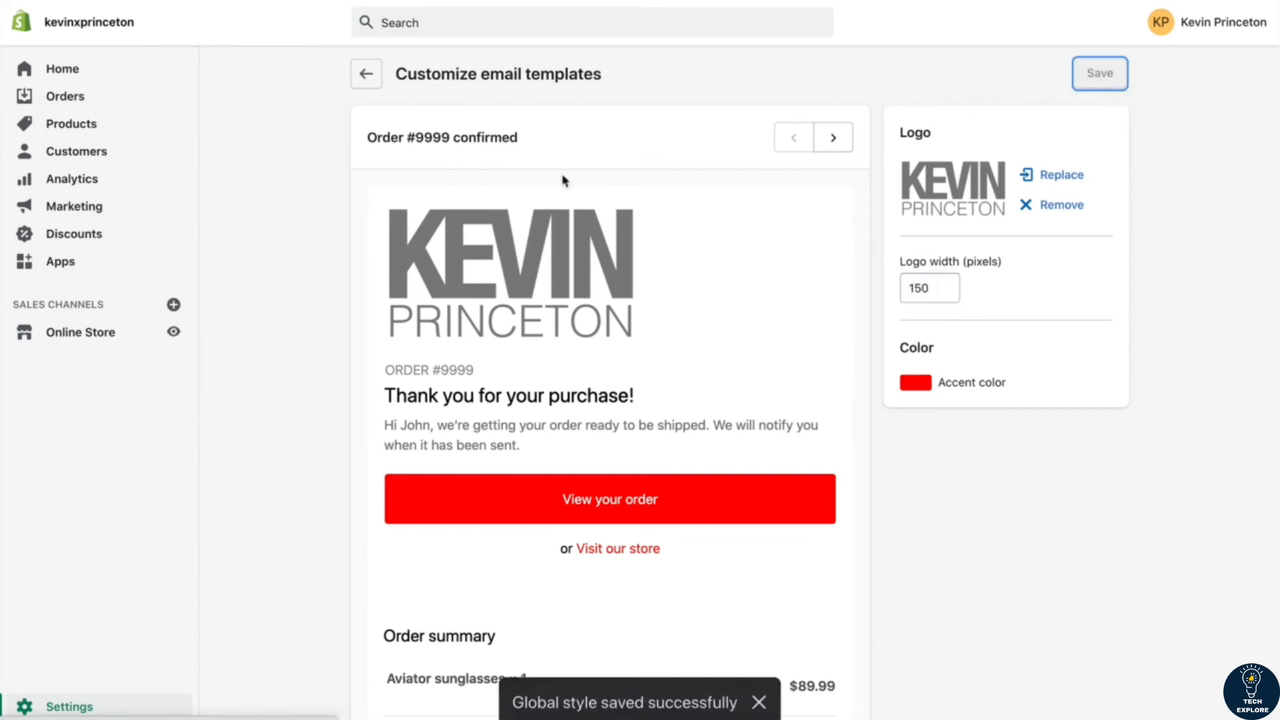
click(366, 78)
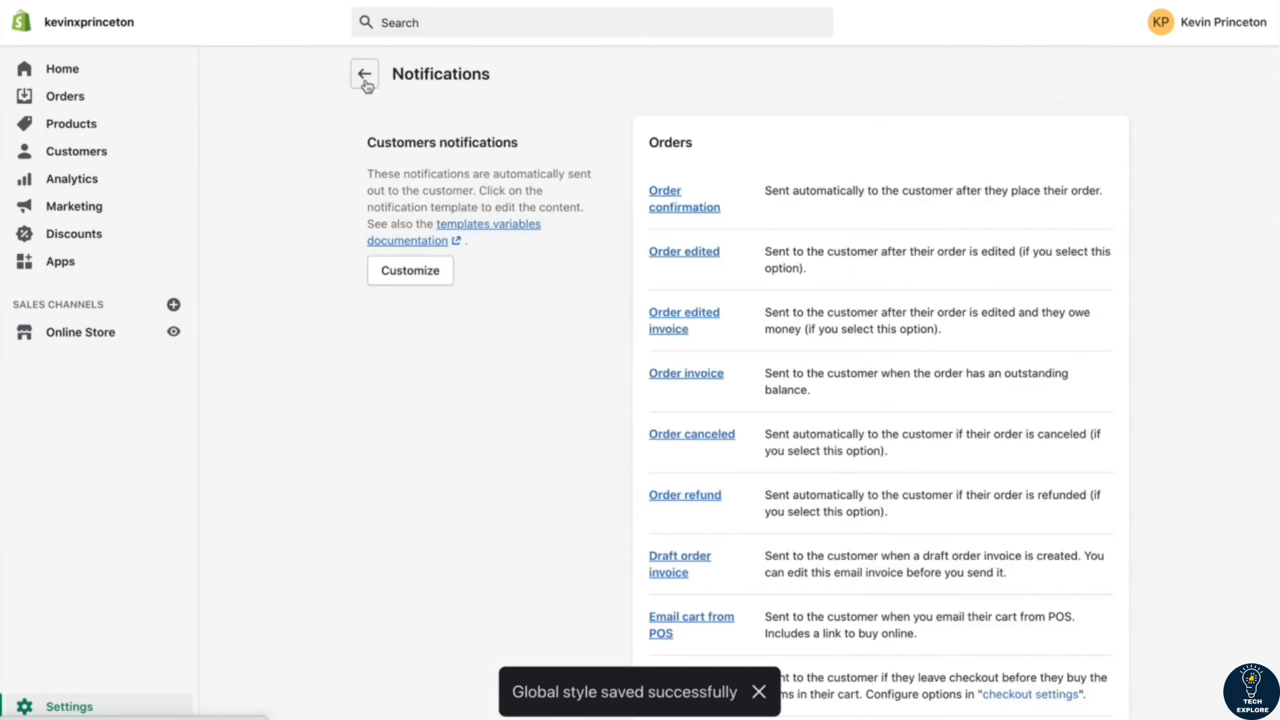
Check the logo size in the email template customization preview and return to the store settings overview
click(400, 273)
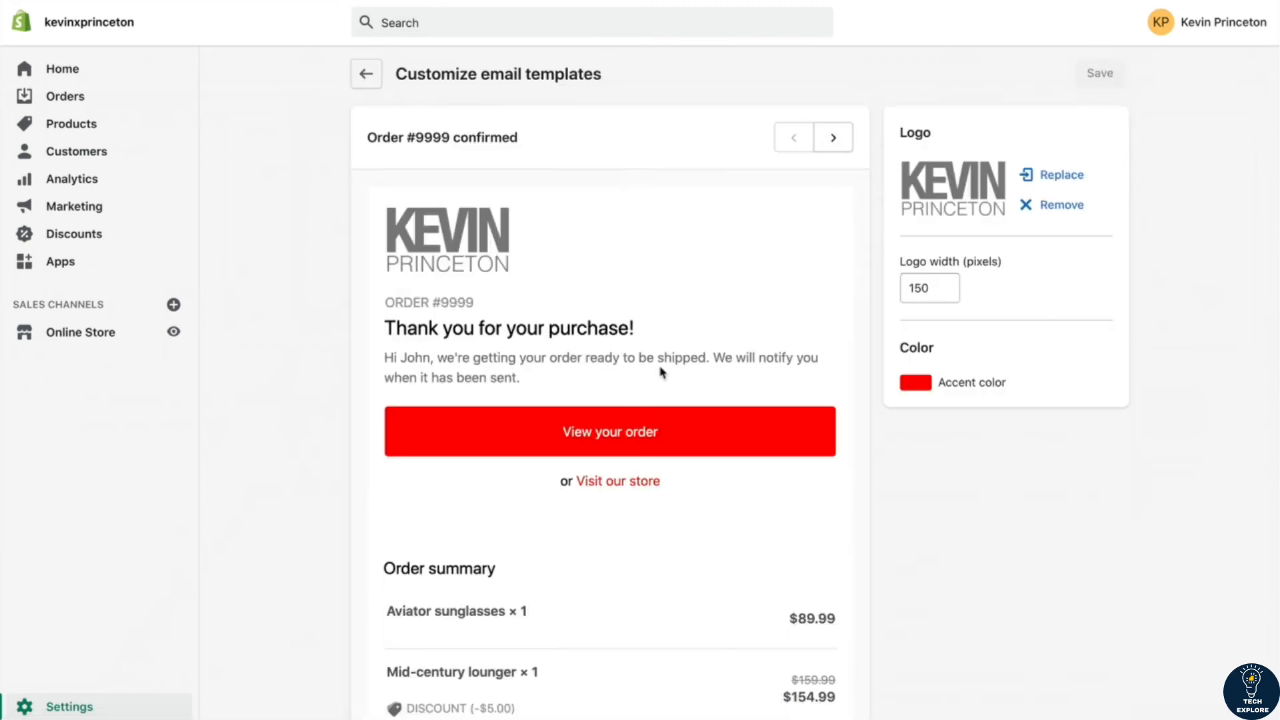
click(24, 705)
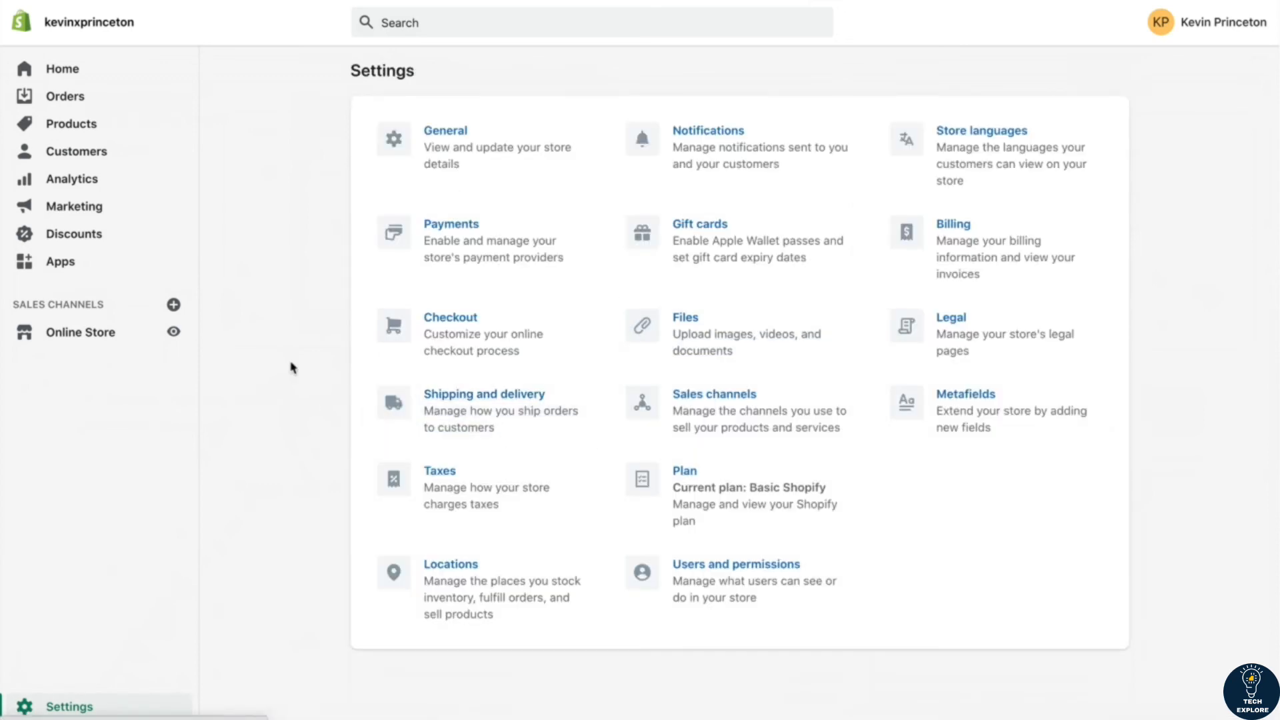
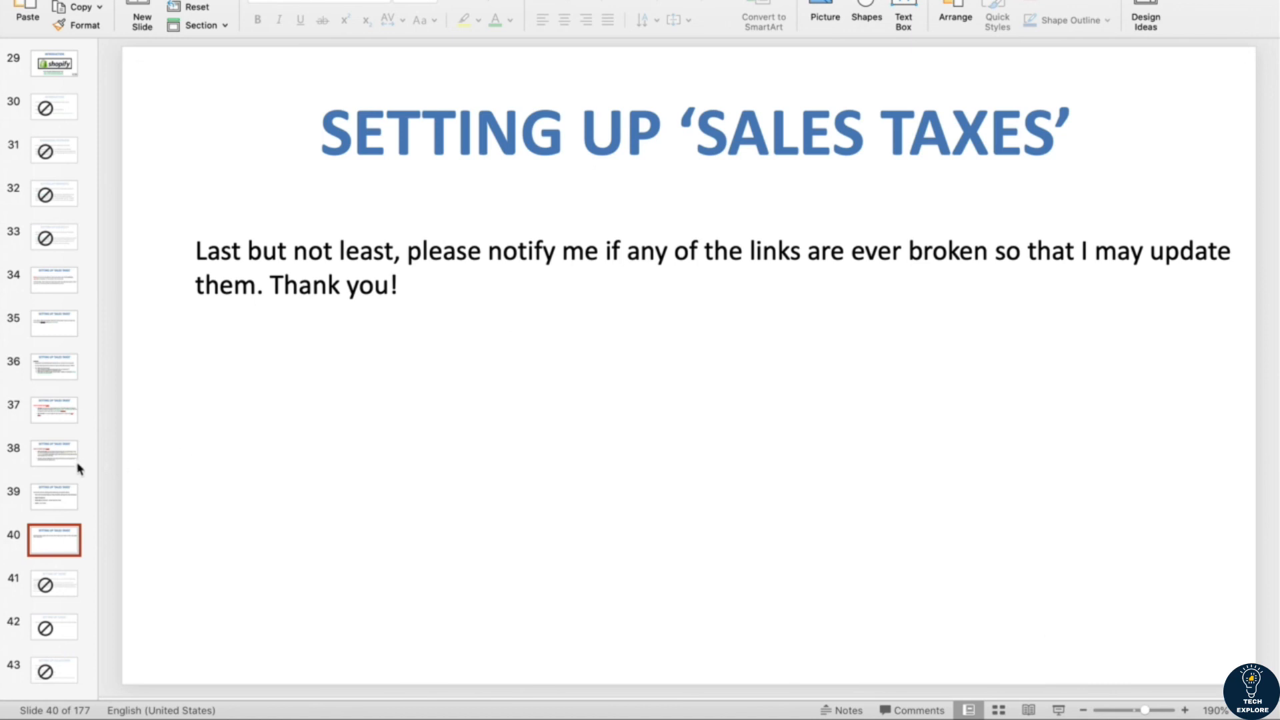
Show slide 38 of the sales tax presentation and switch to the TaxJar sales tax permit article in the browser
click(48, 460)
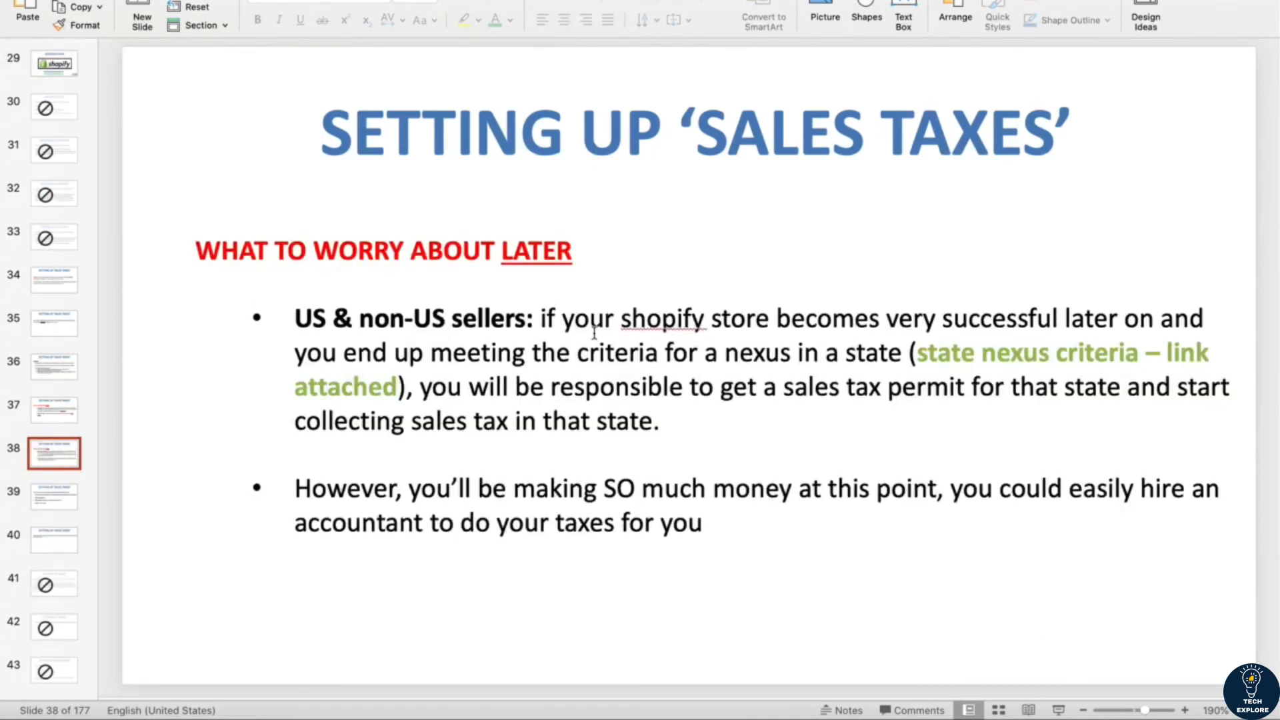
key(ctrl+Right)
key(ctrl+Left)
key(ctrl+Right)
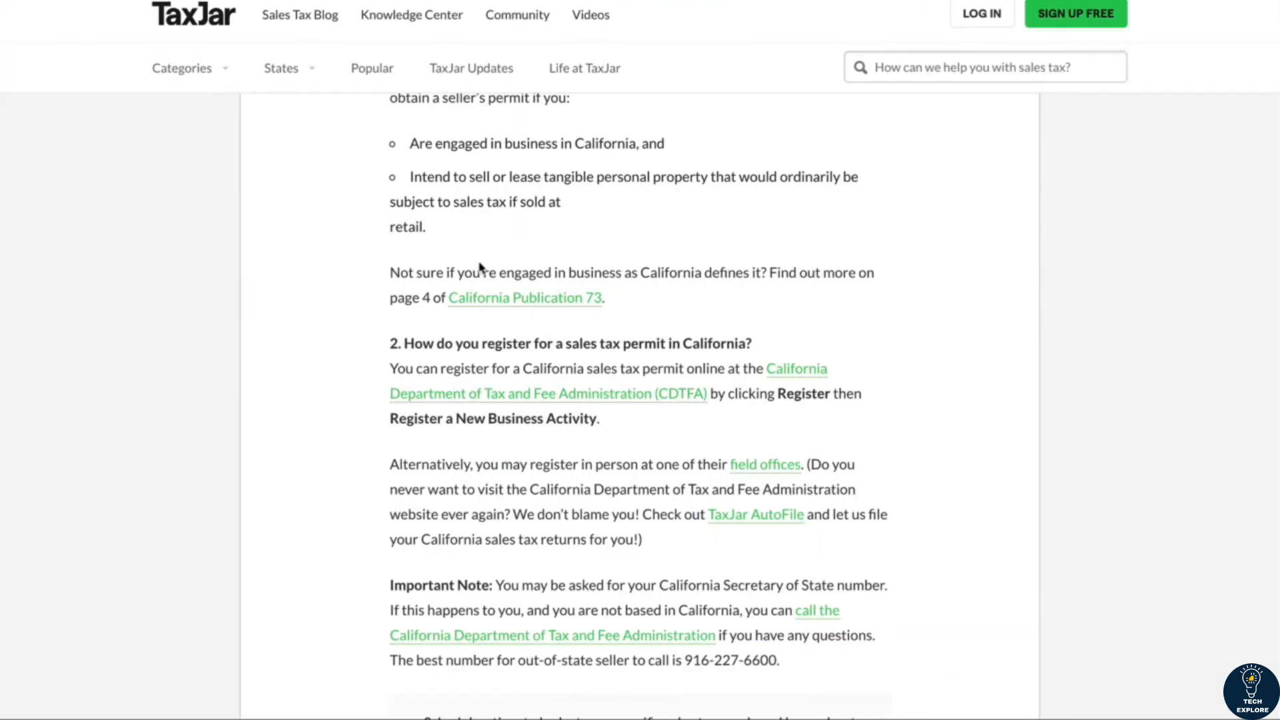
Look through TaxJar's guide on registering for a sales tax permit from its start and go to the California section
scroll(480, 269, up, 15)
click(304, 327)
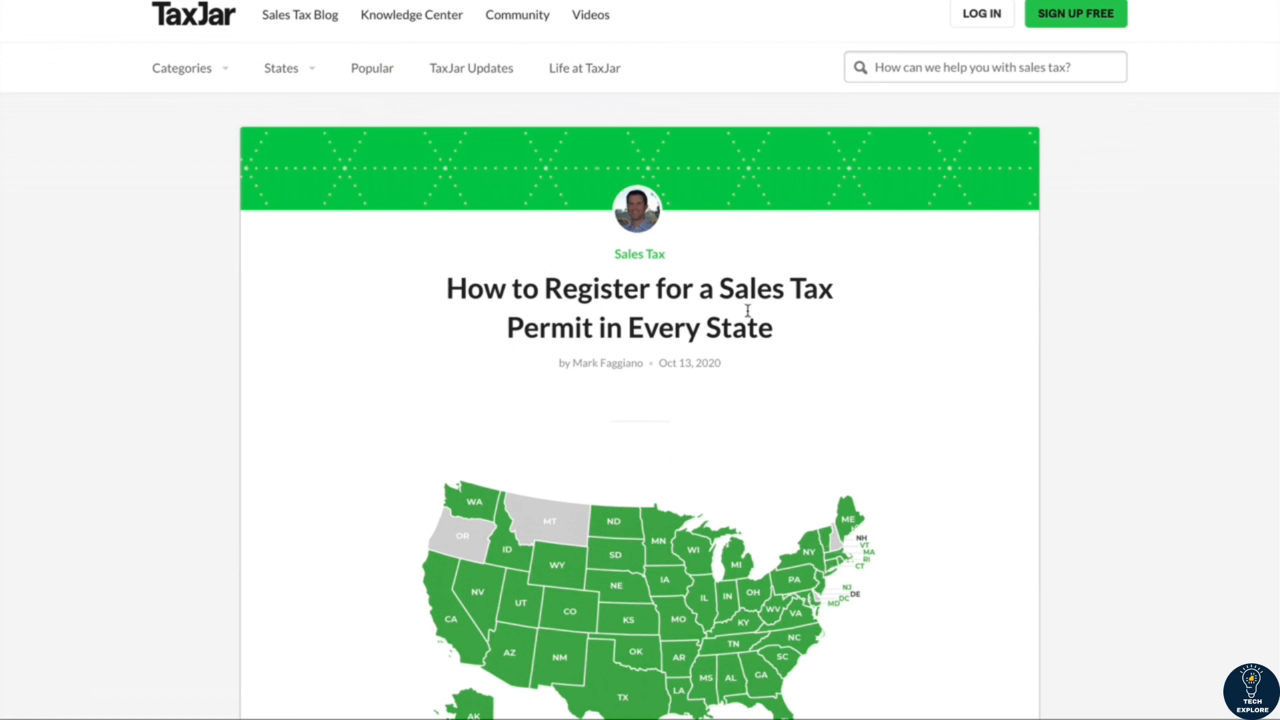
scroll(627, 464, down, 3)
scroll(627, 464, down, 15)
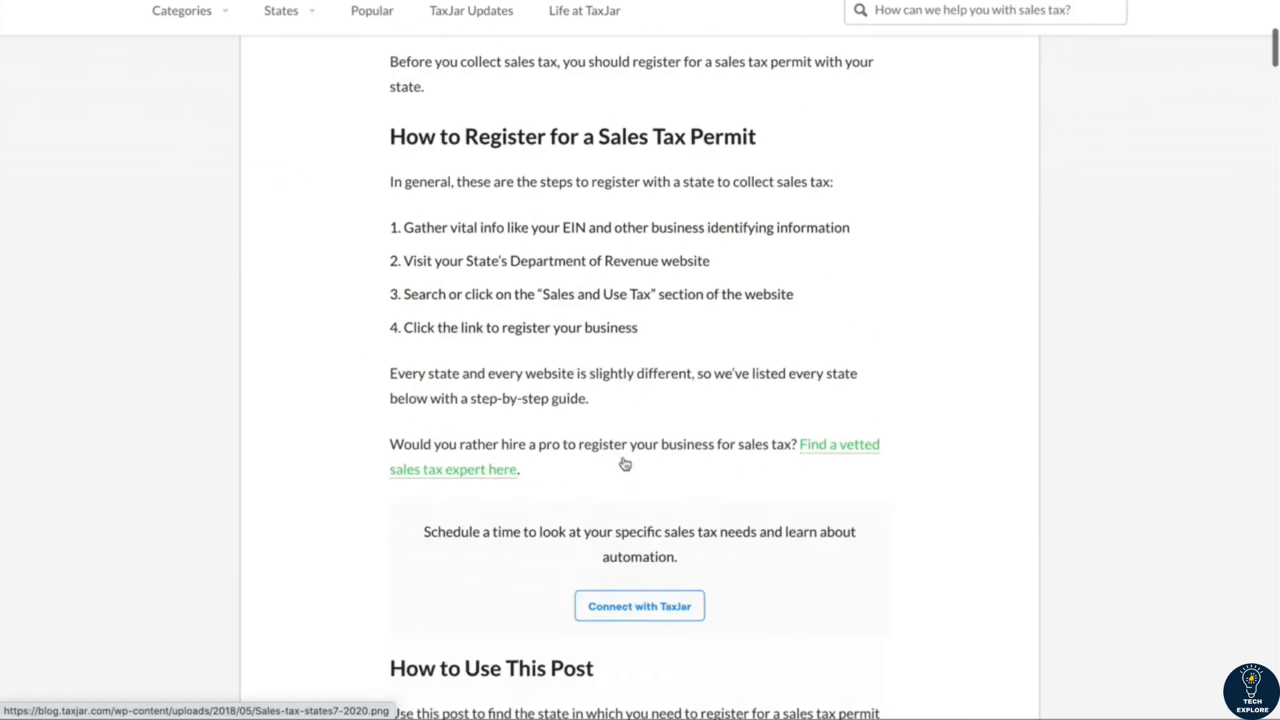
scroll(626, 464, up, 3)
scroll(627, 464, down, 1)
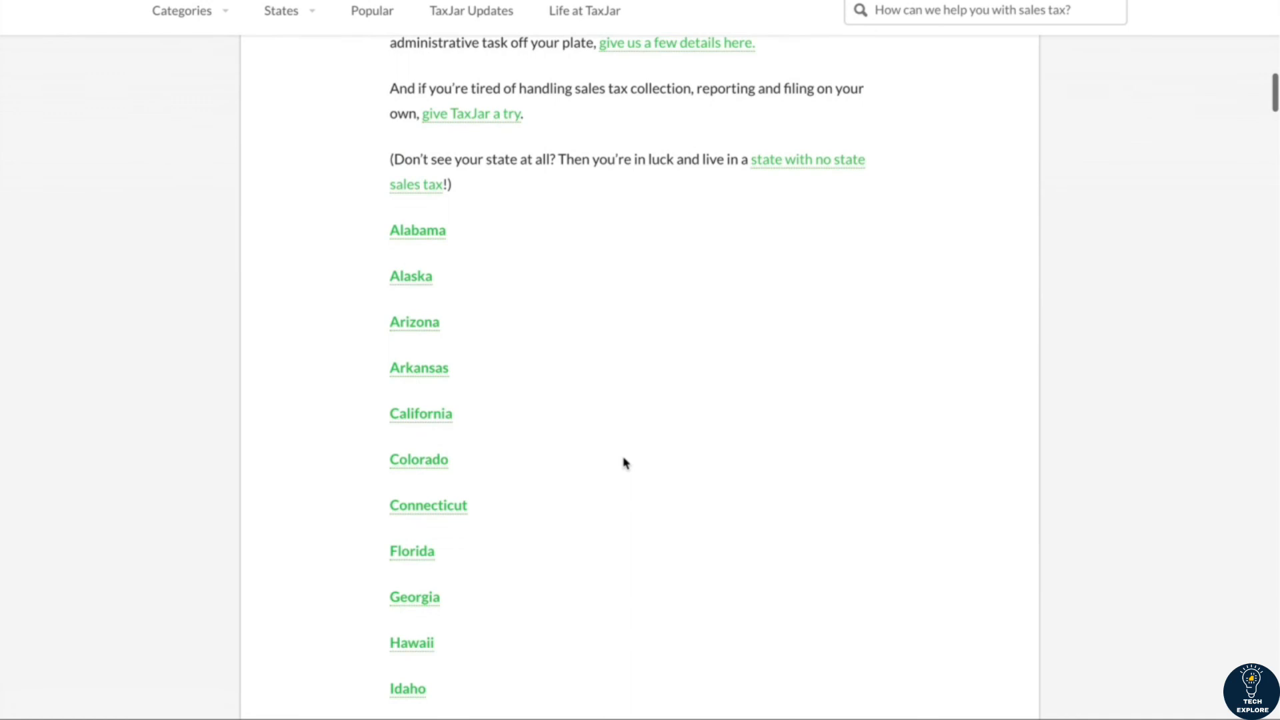
click(410, 418)
scroll(532, 389, down, 6)
scroll(532, 389, down, 5)
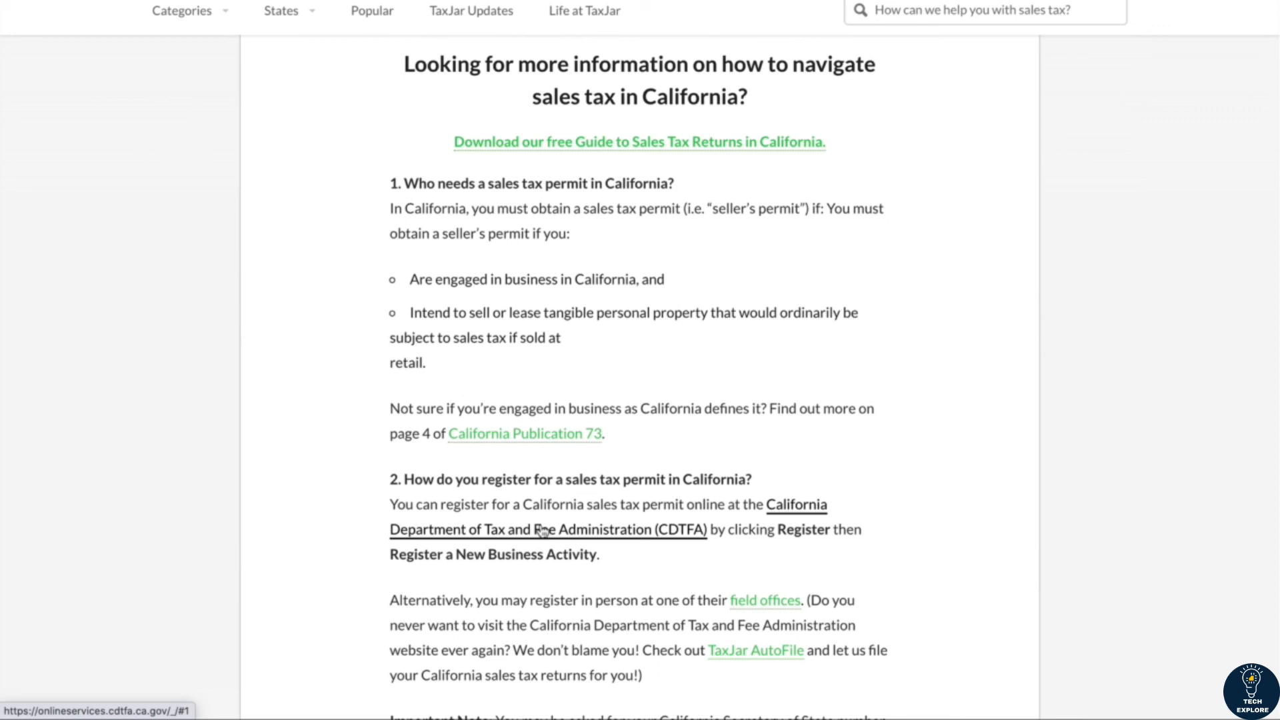
Open the California Department of Tax and Fee Administration site from the guide and review its registration options
click(542, 530)
scroll(538, 400, down, 5)
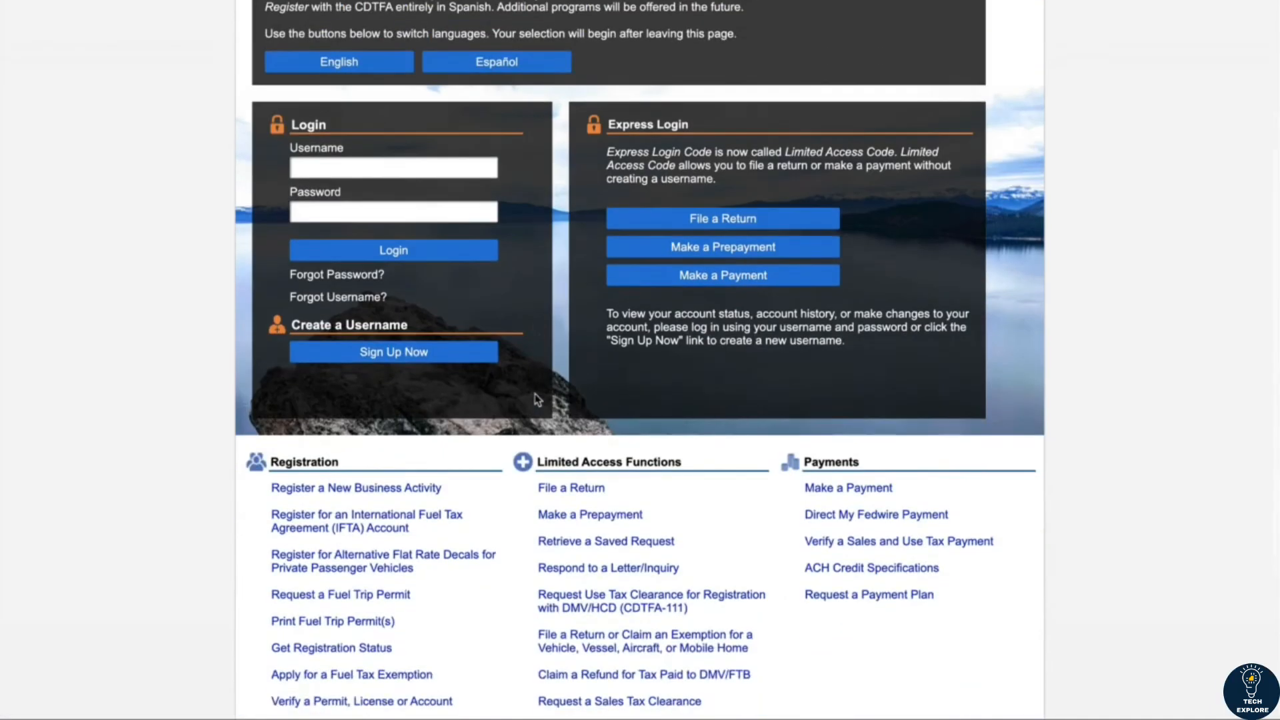
scroll(537, 400, up, 2)
scroll(538, 400, left, 5)
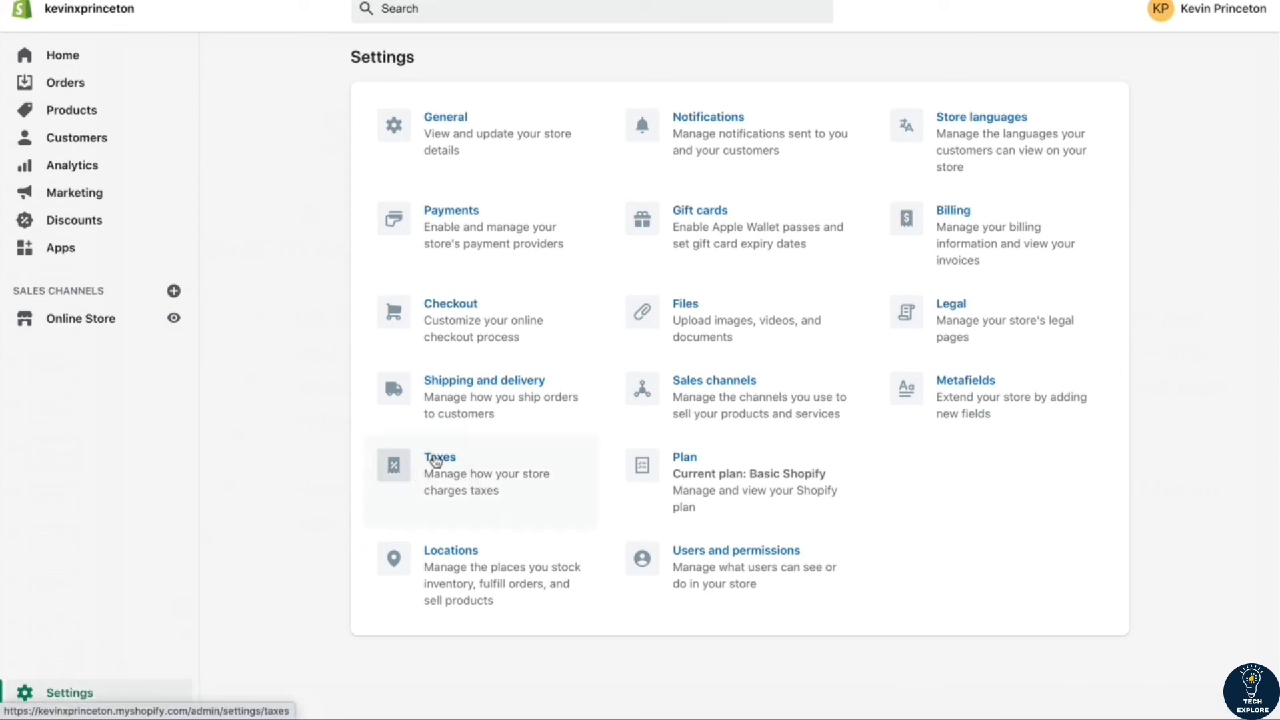
Turn on sales tax collection for California in the United States tax region without a tax ID, and reopen that region
click(446, 483)
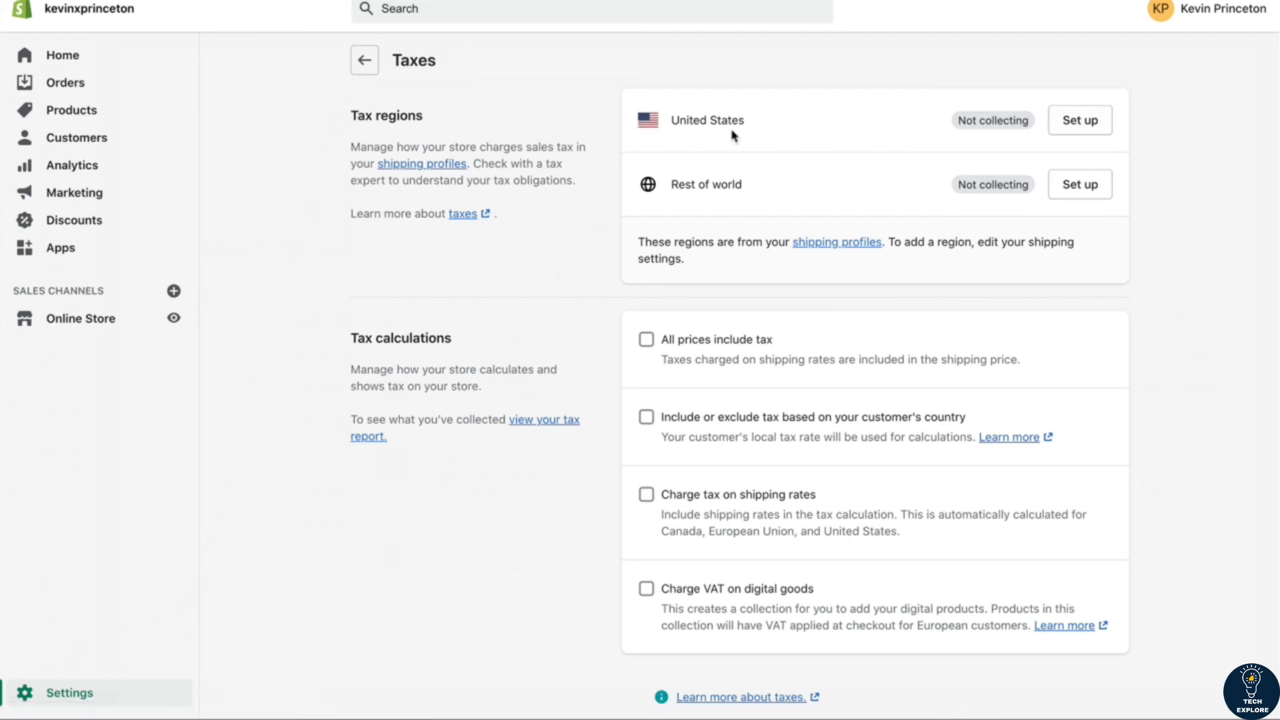
click(1062, 124)
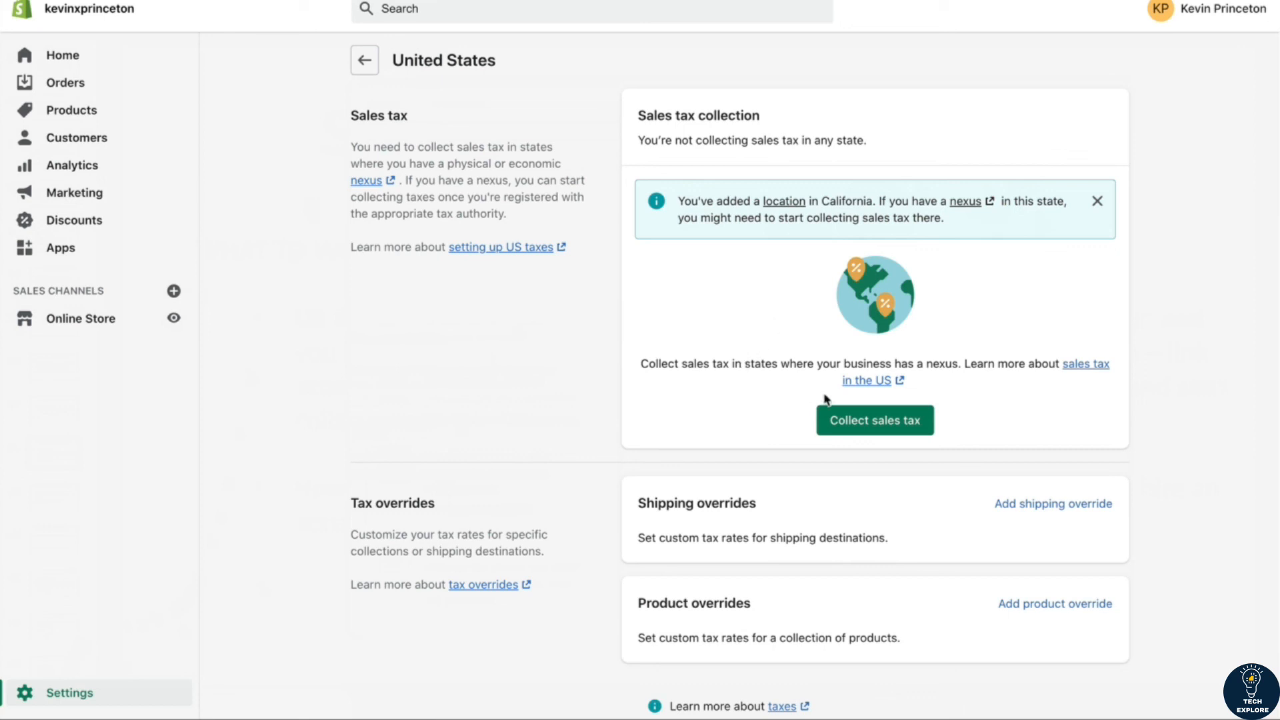
click(869, 438)
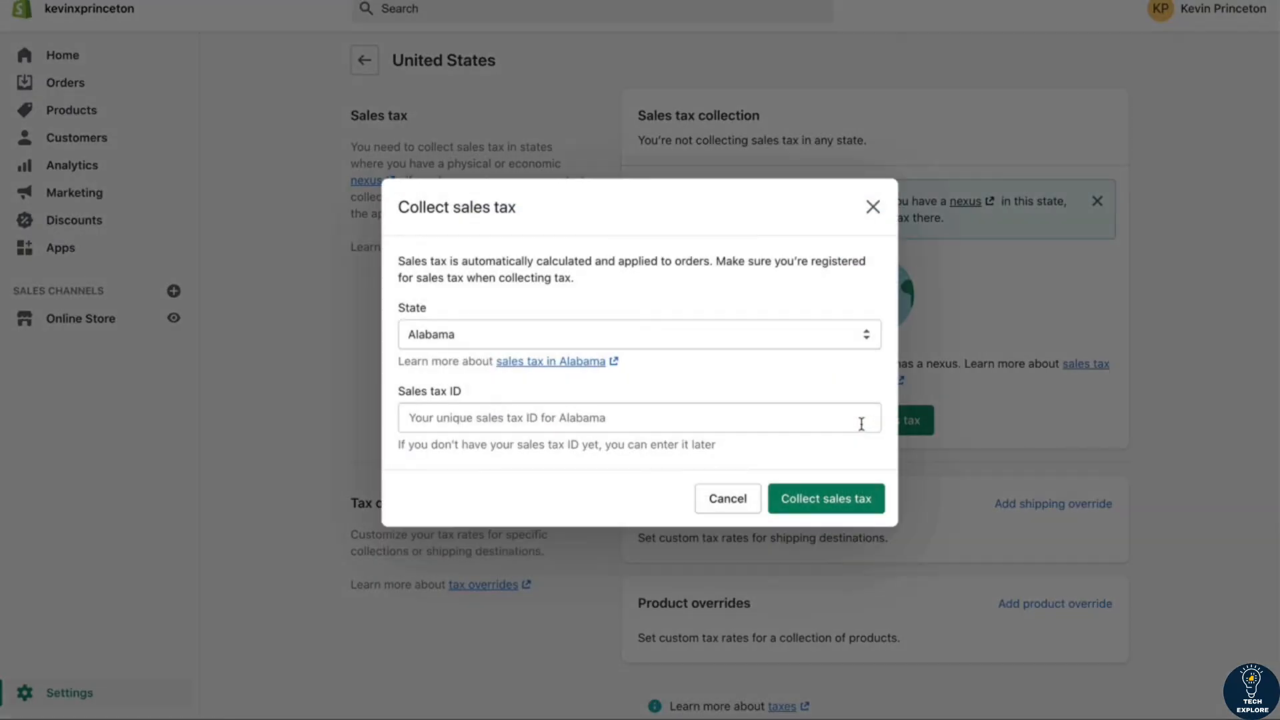
click(566, 341)
click(511, 398)
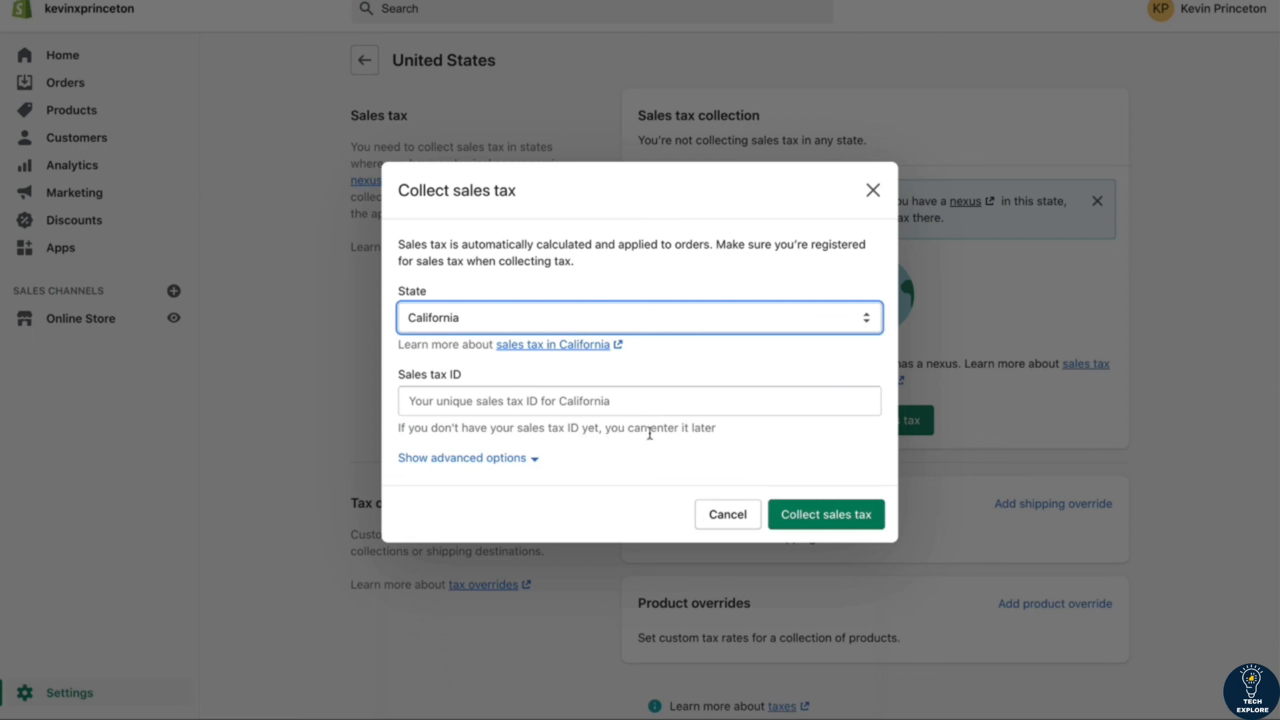
click(809, 521)
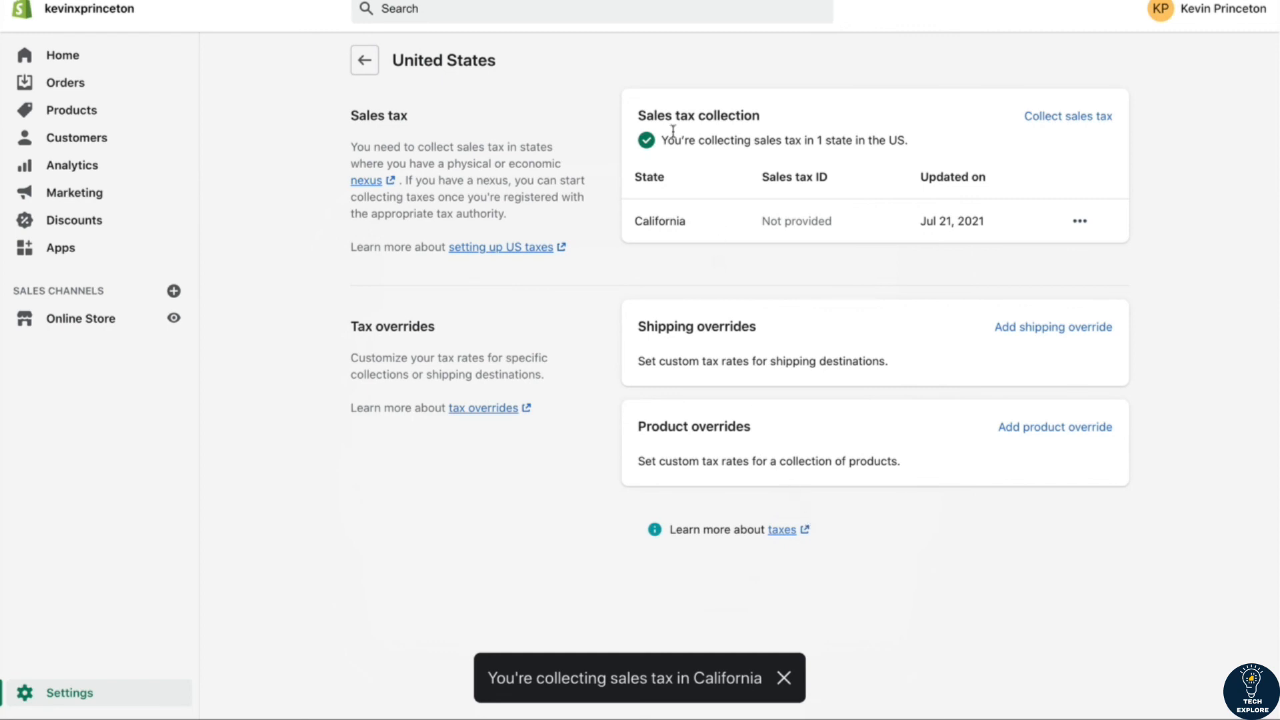
click(364, 63)
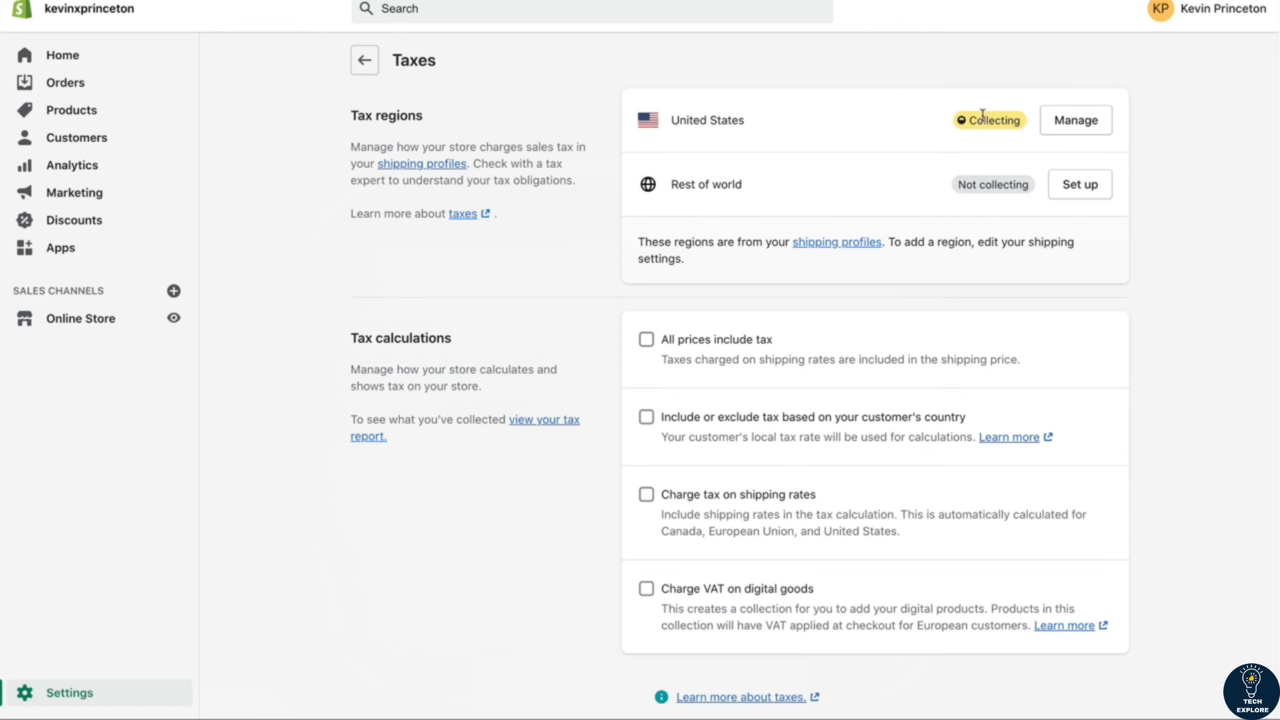
click(1062, 123)
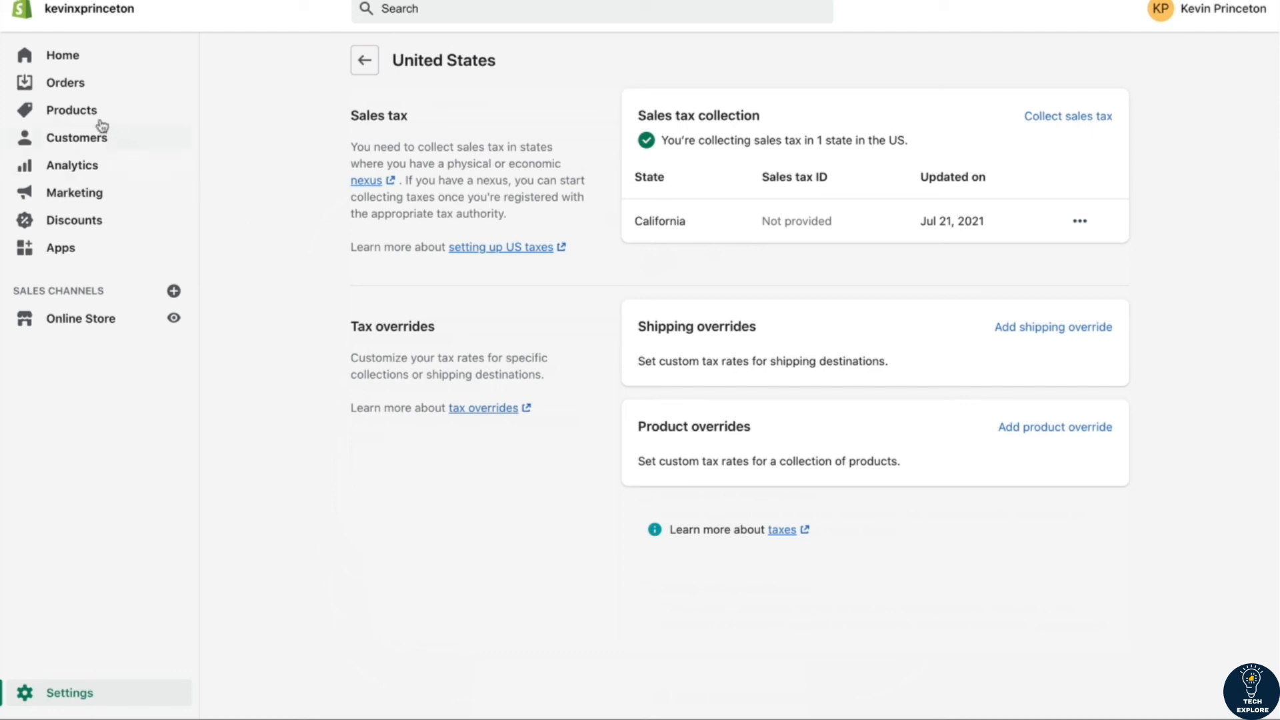
Search the Wooden Skull Case product page for "taxes" and go back to the product list
click(75, 120)
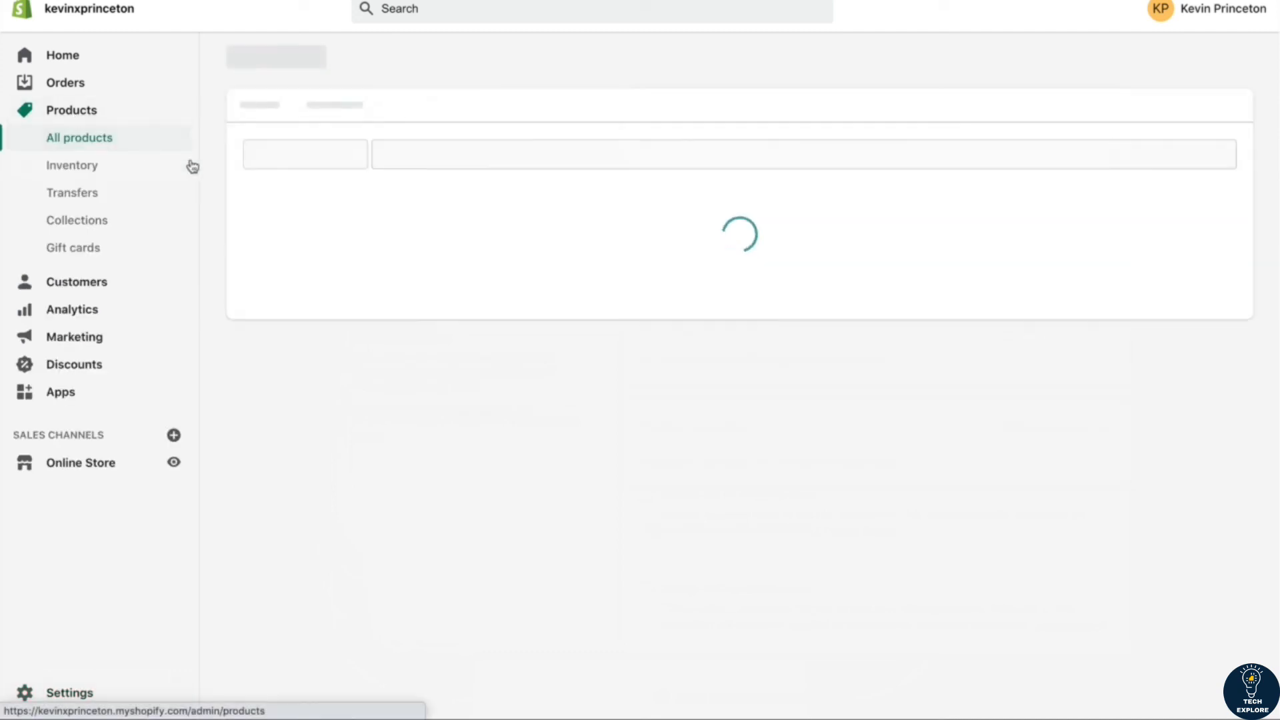
click(385, 275)
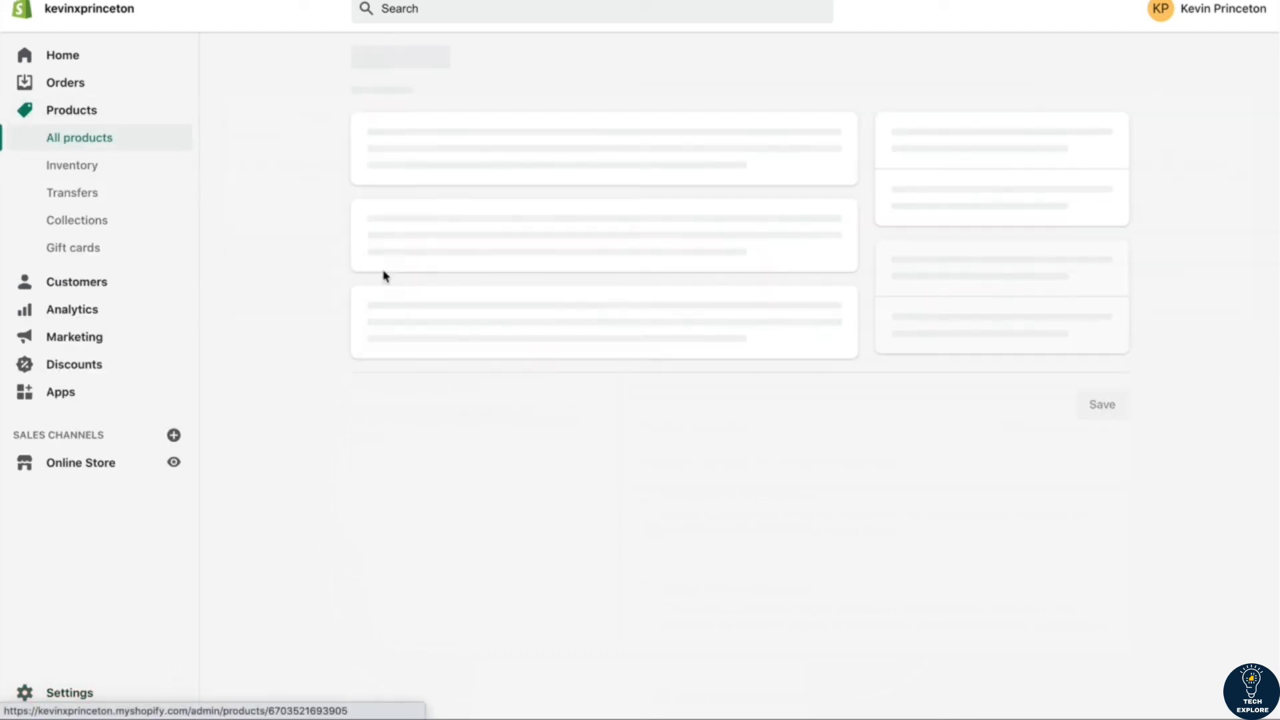
scroll(395, 416, down, 8)
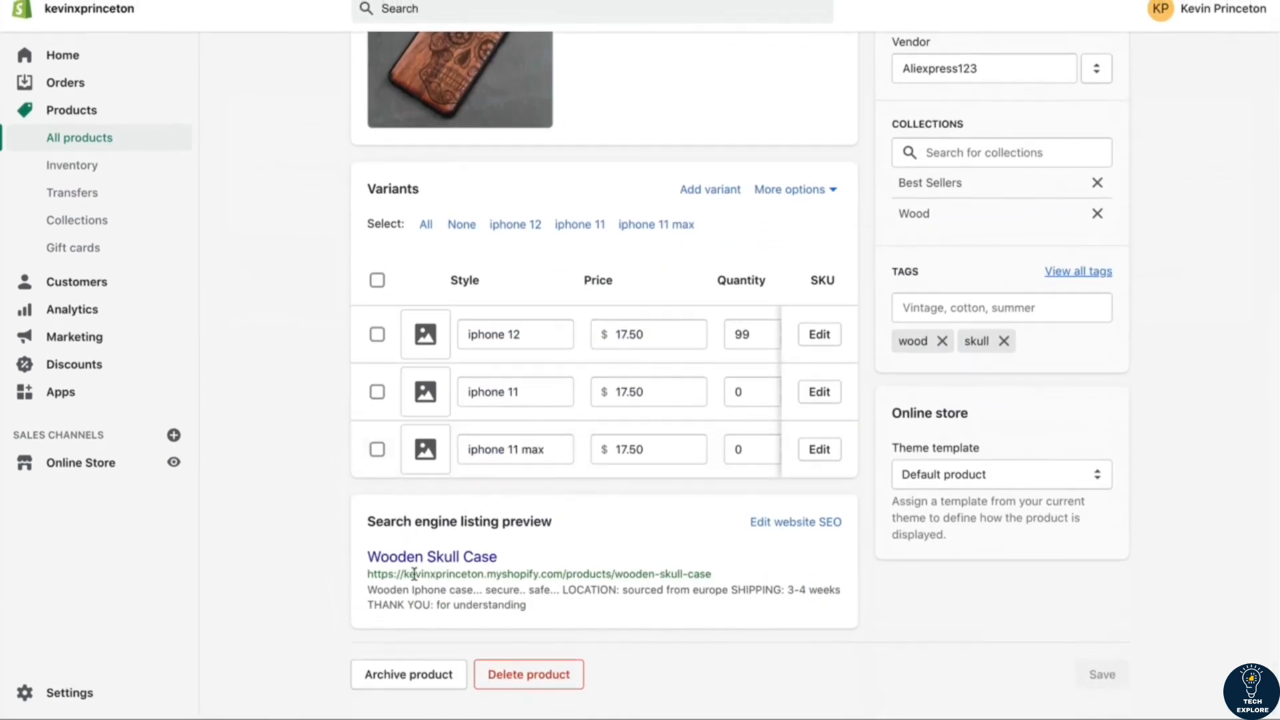
key(ctrl+f)
text(es)
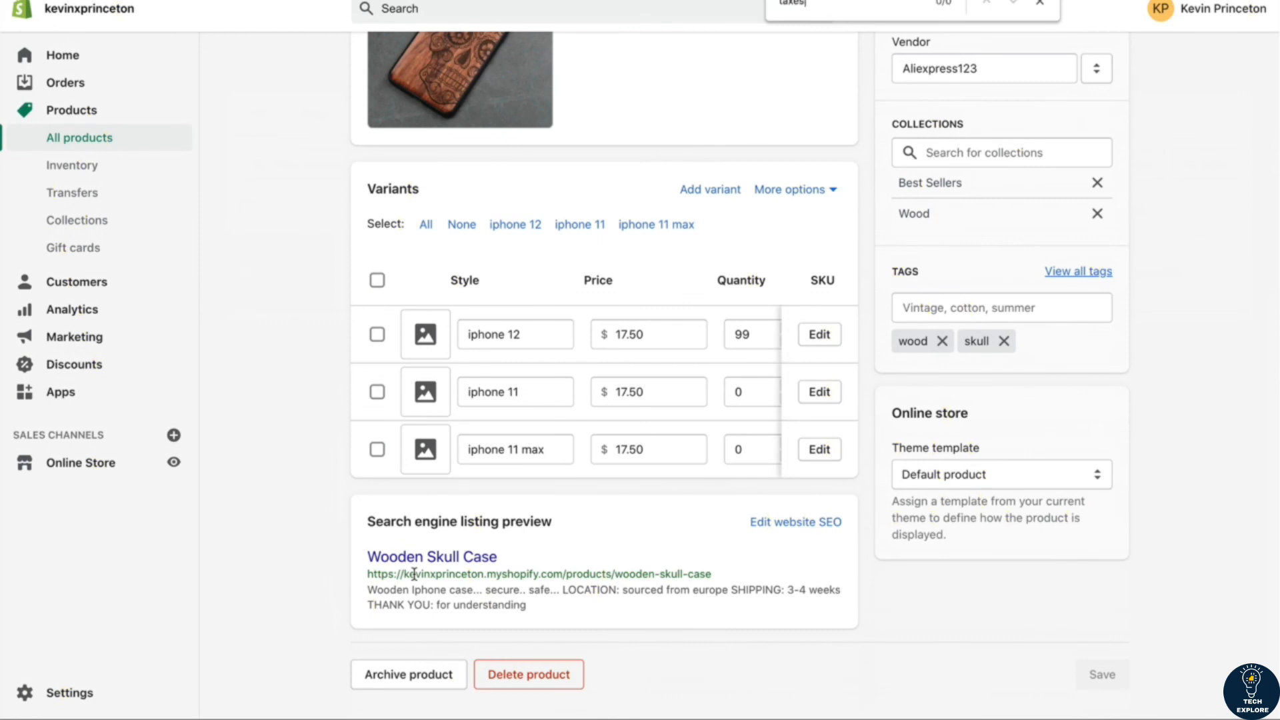
scroll(414, 574, up, 8)
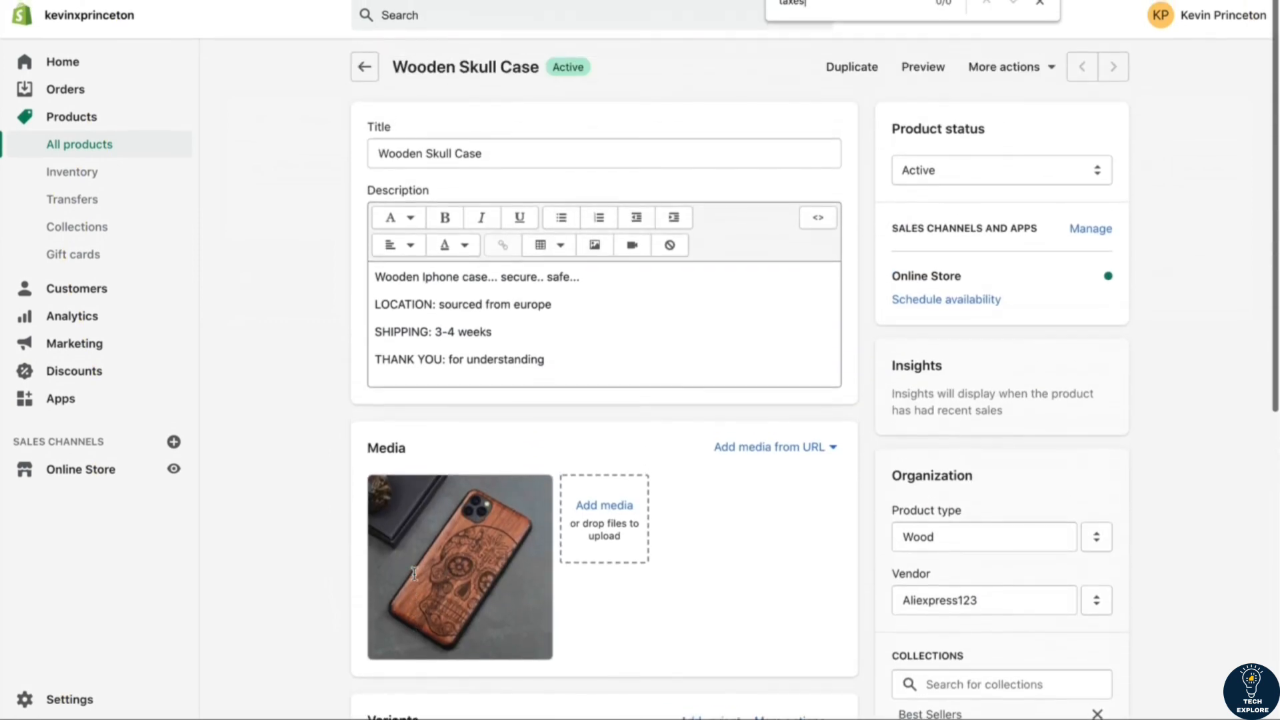
scroll(285, 271, left, 5)
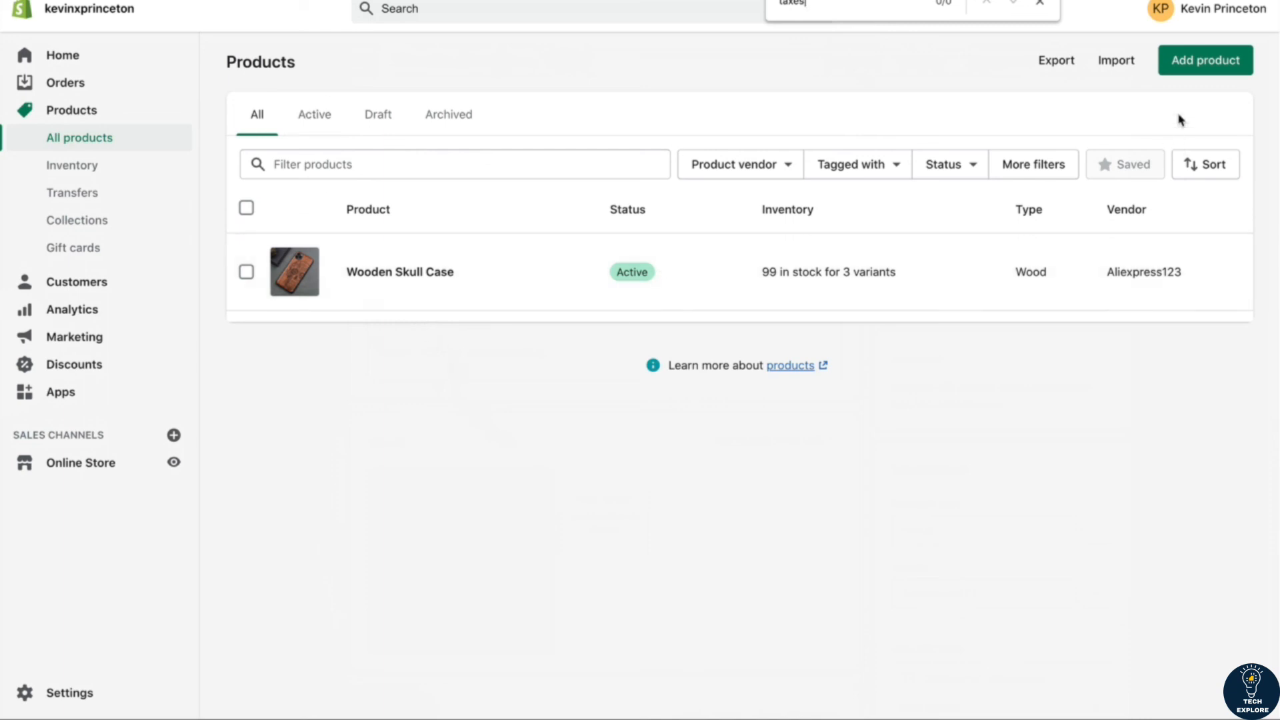
Open a blank new product form and examine the option to charge tax on the product in its pricing section
click(1180, 66)
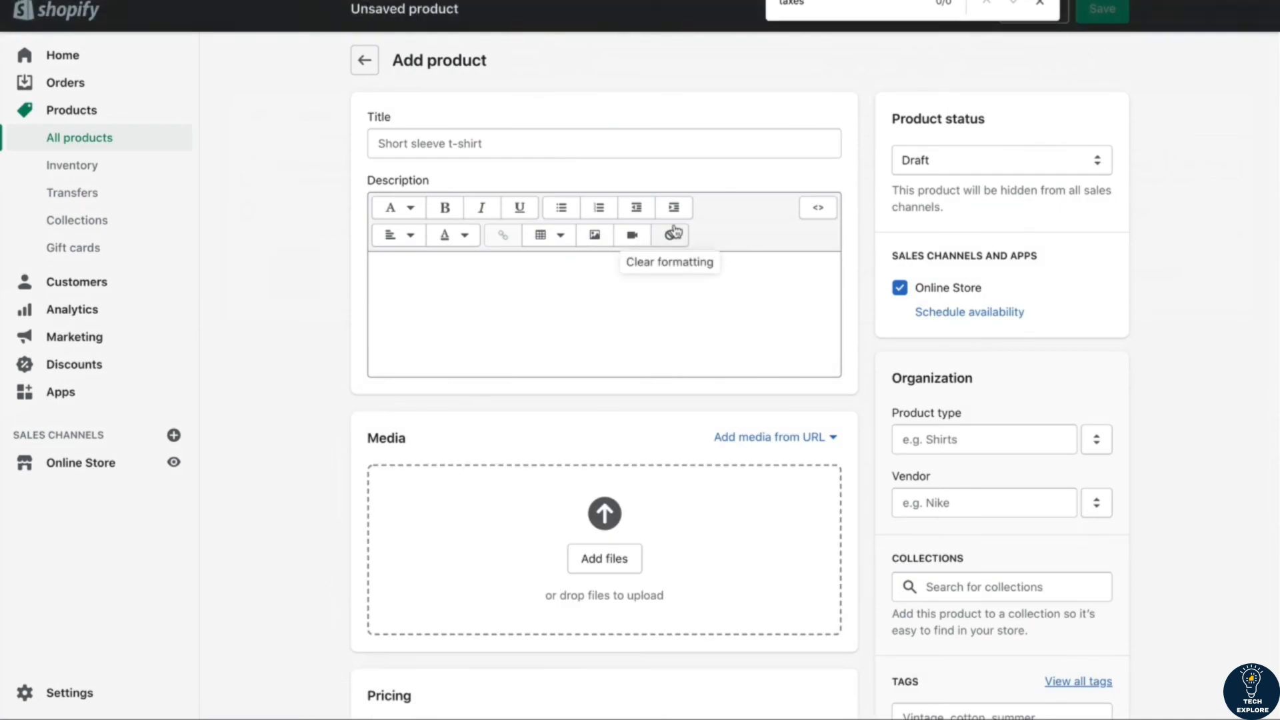
scroll(562, 390, down, 4)
scroll(560, 388, down, 2)
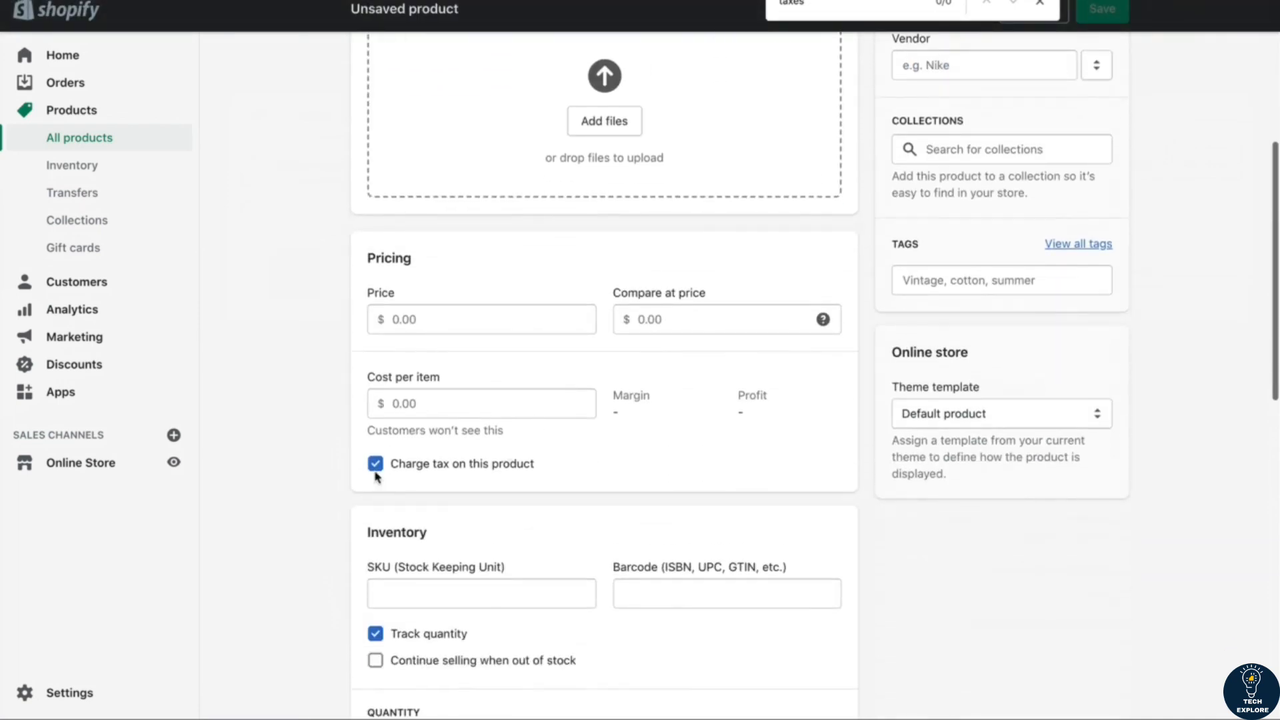
scroll(731, 377, up, 7)
scroll(570, 514, down, 10)
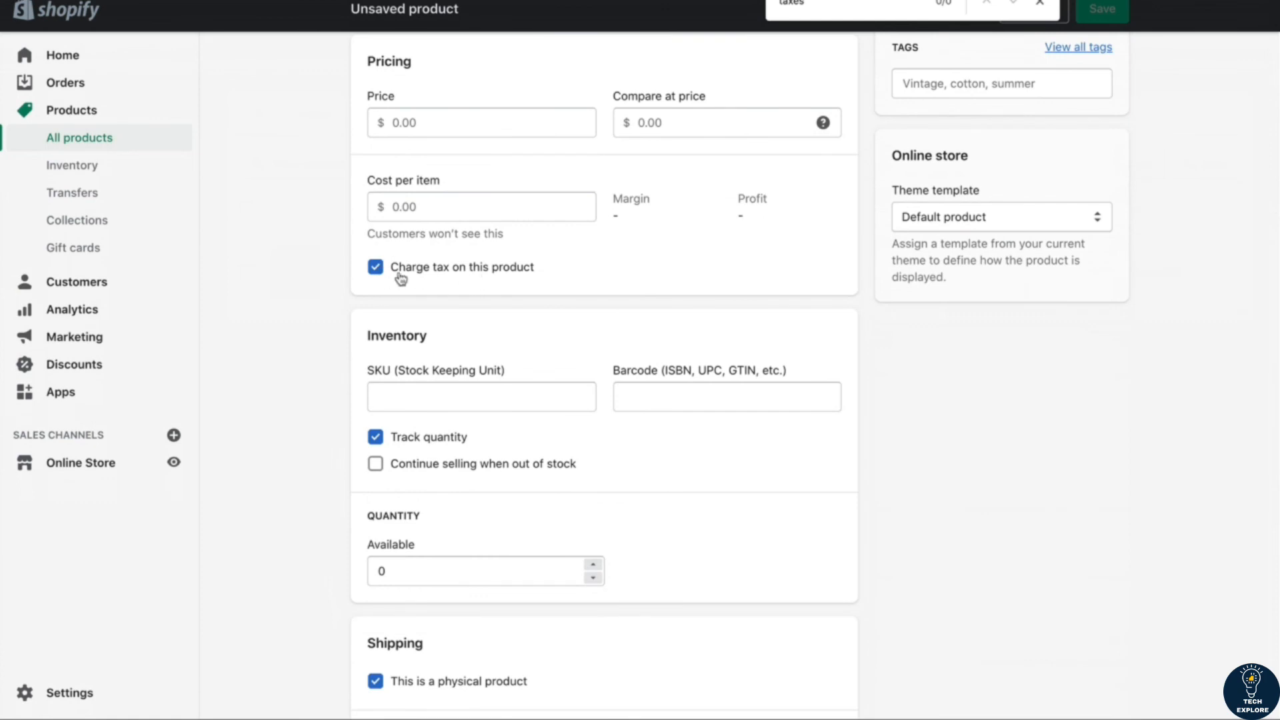
scroll(444, 286, up, 1)
scroll(439, 284, up, 2)
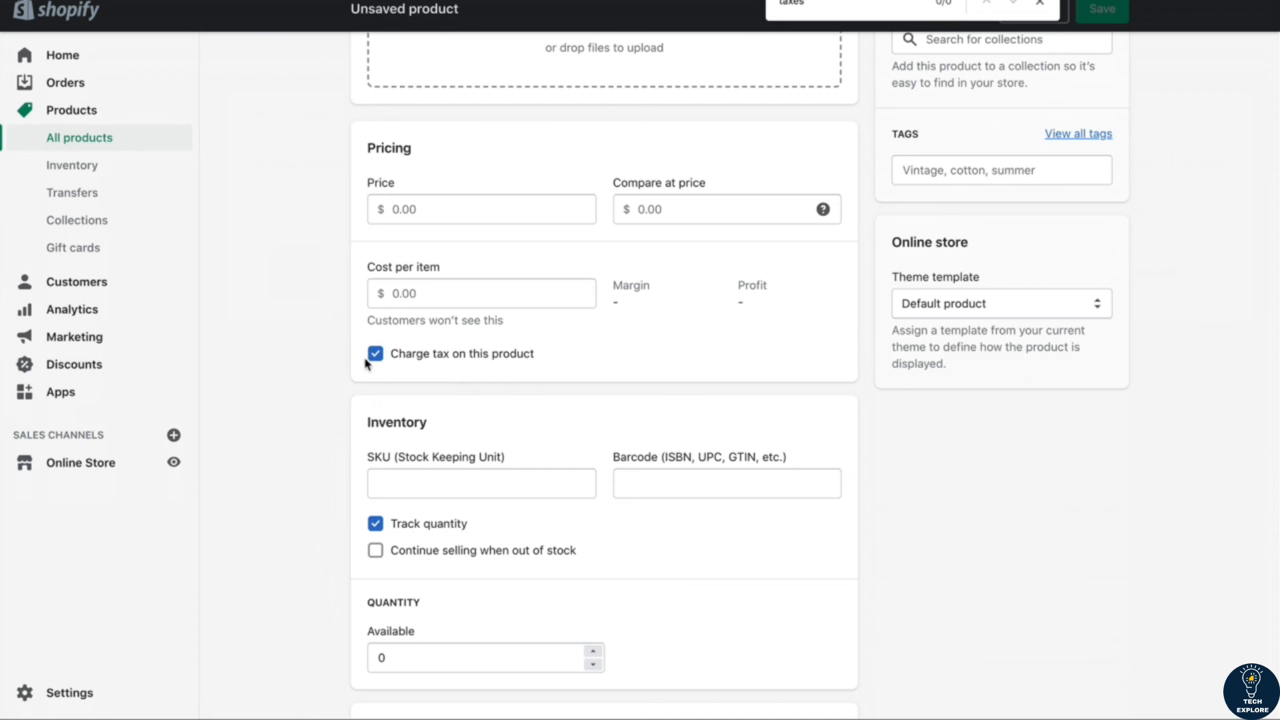
scroll(272, 385, up, 5)
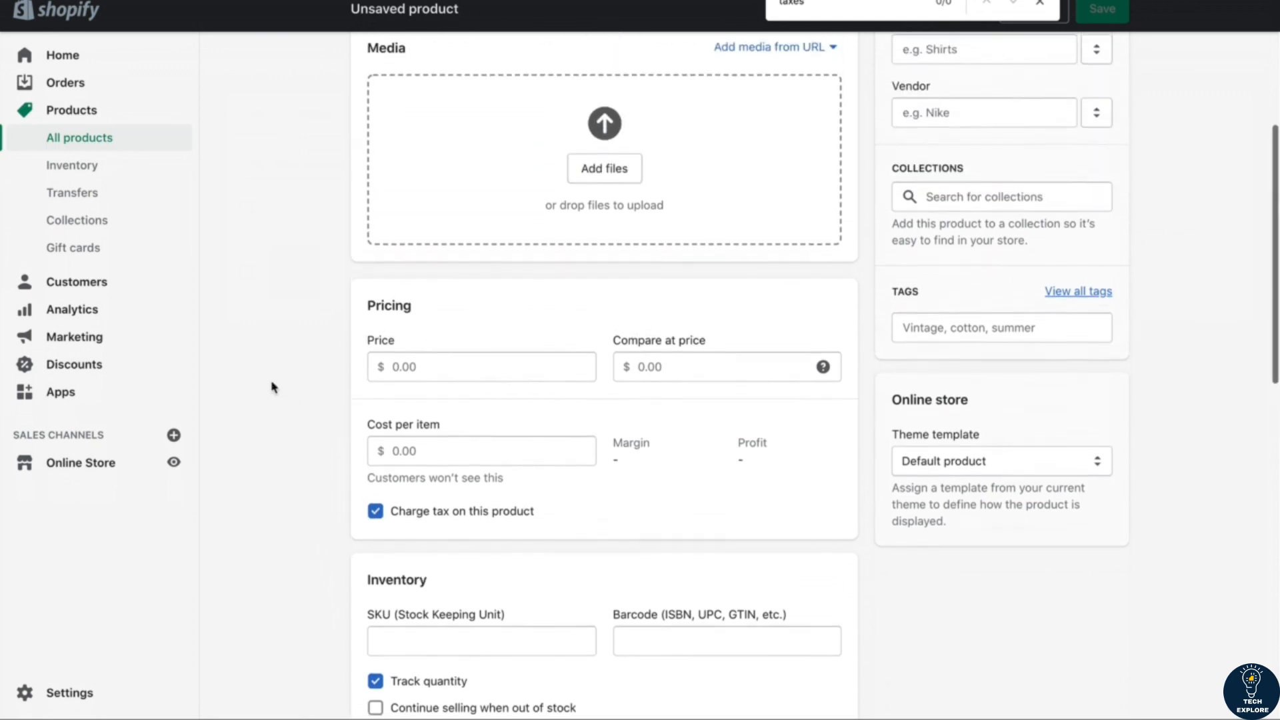
scroll(271, 385, up, 7)
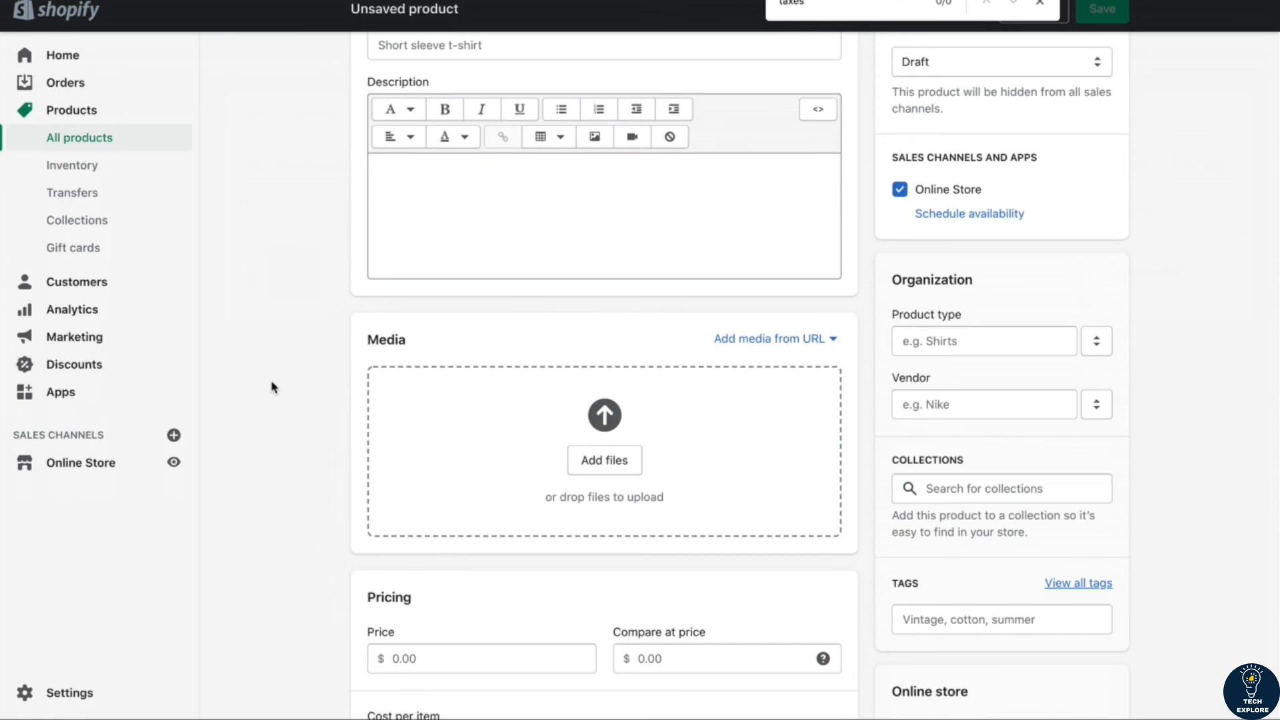
Return to the store settings, dismiss the page search, and open the Locations settings
click(59, 697)
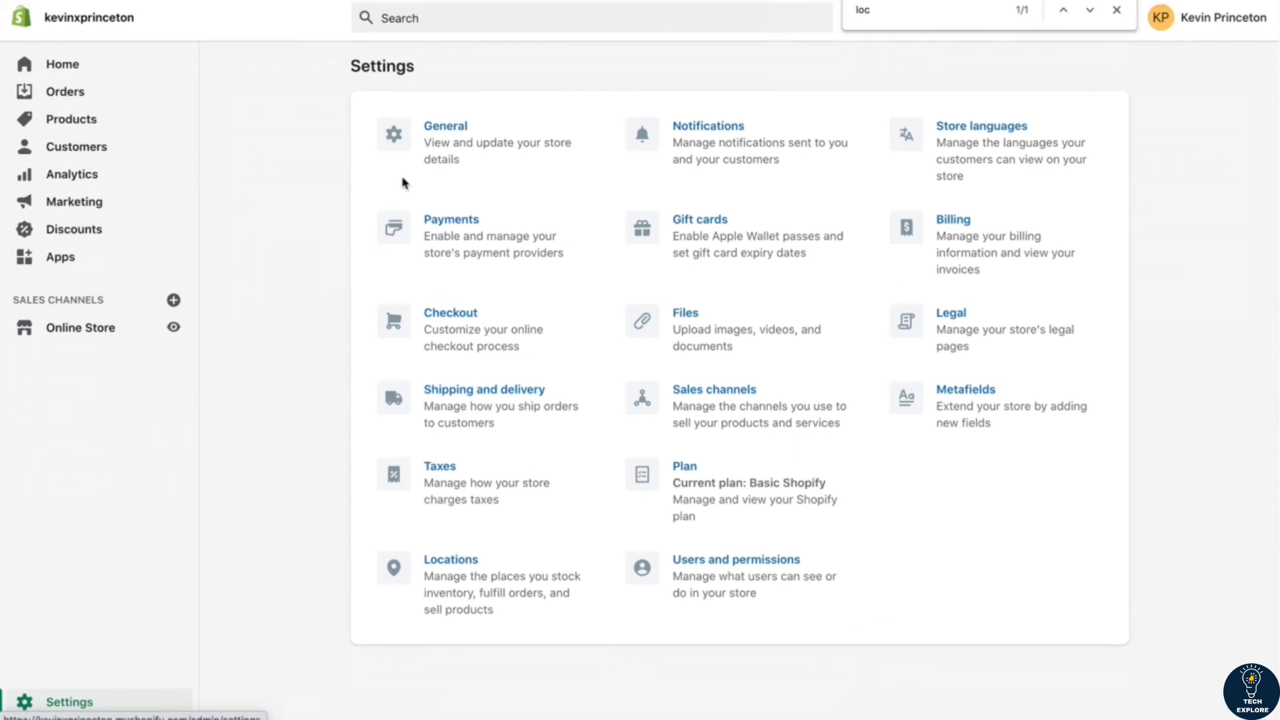
click(1117, 10)
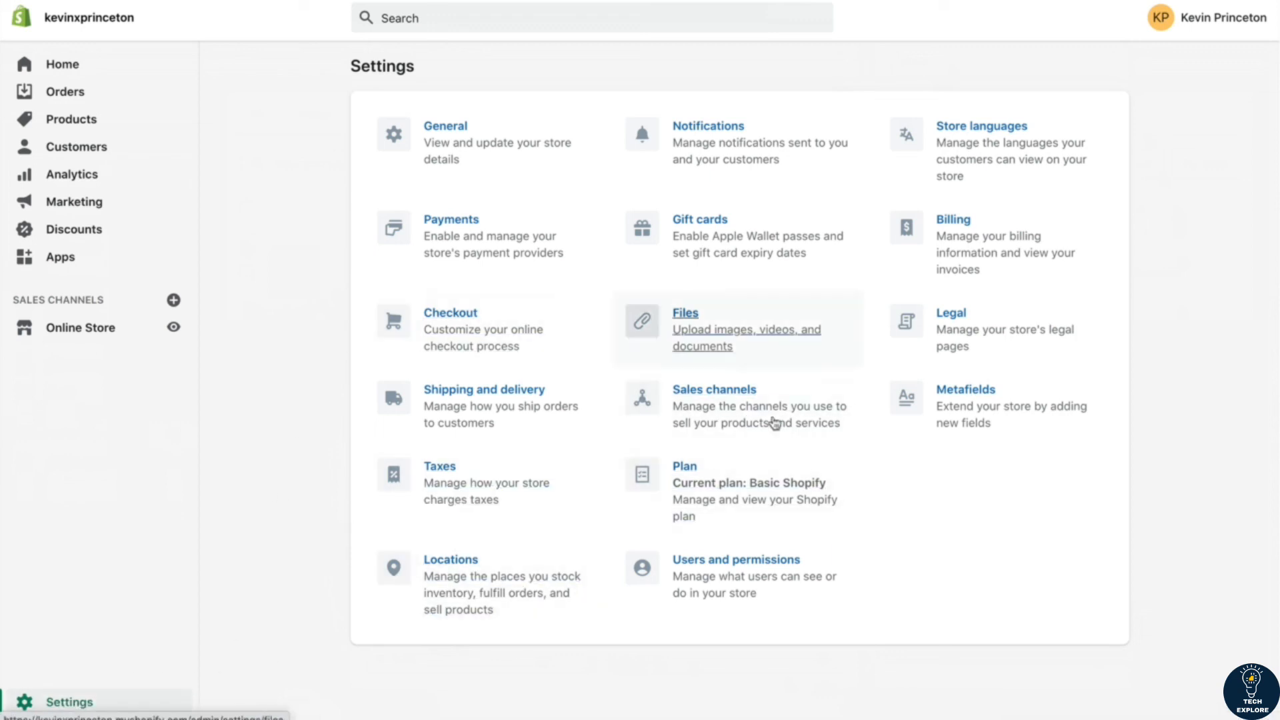
click(446, 589)
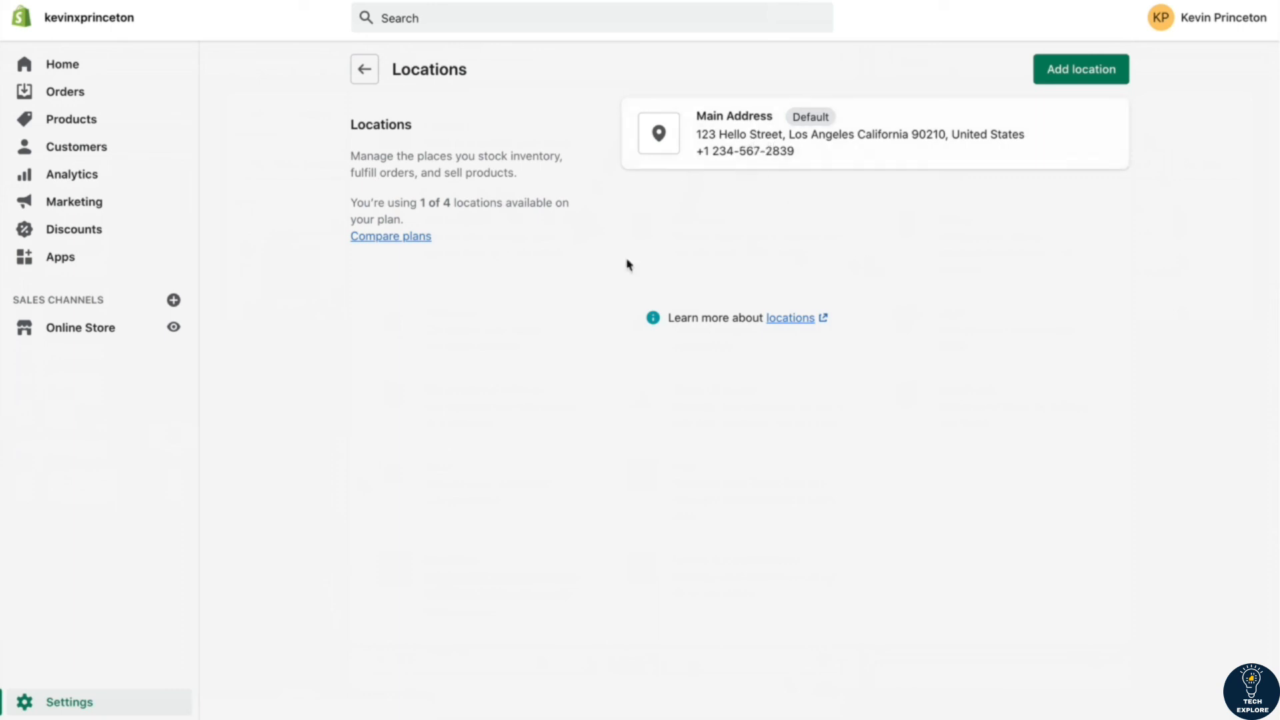
Open the default Main Address location and review its name, address and phone fields
click(725, 141)
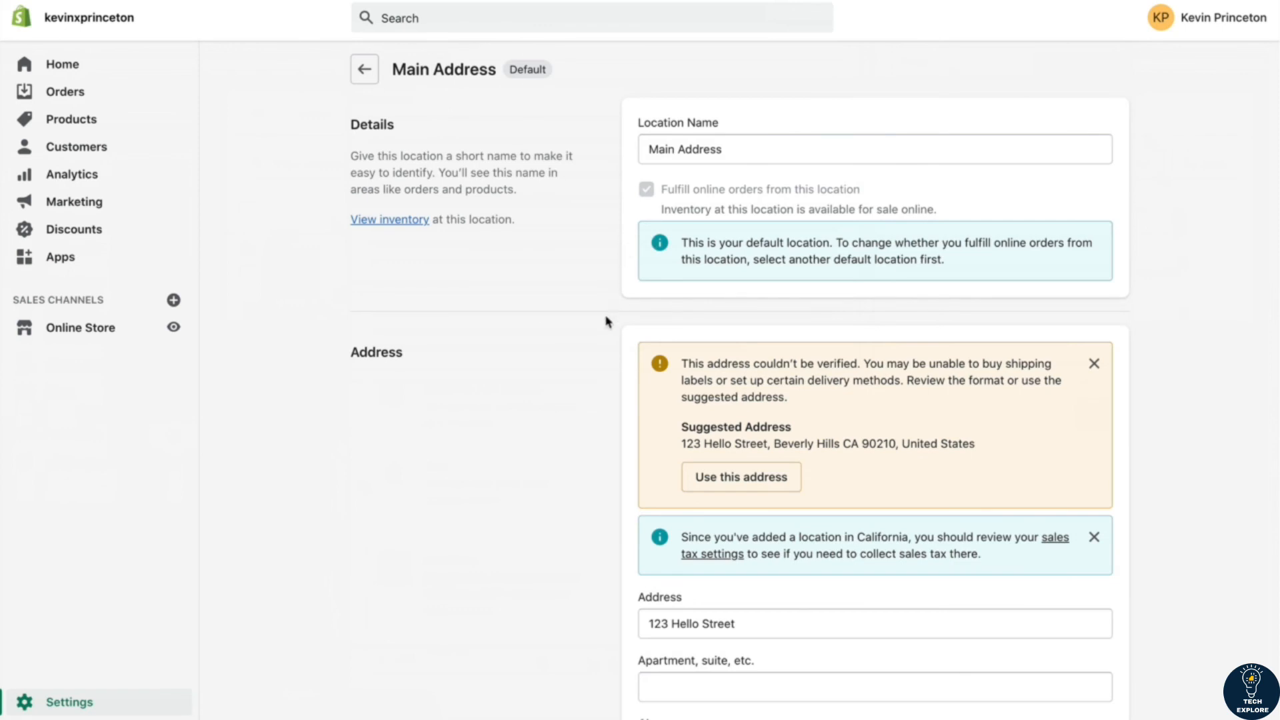
scroll(606, 322, down, 4)
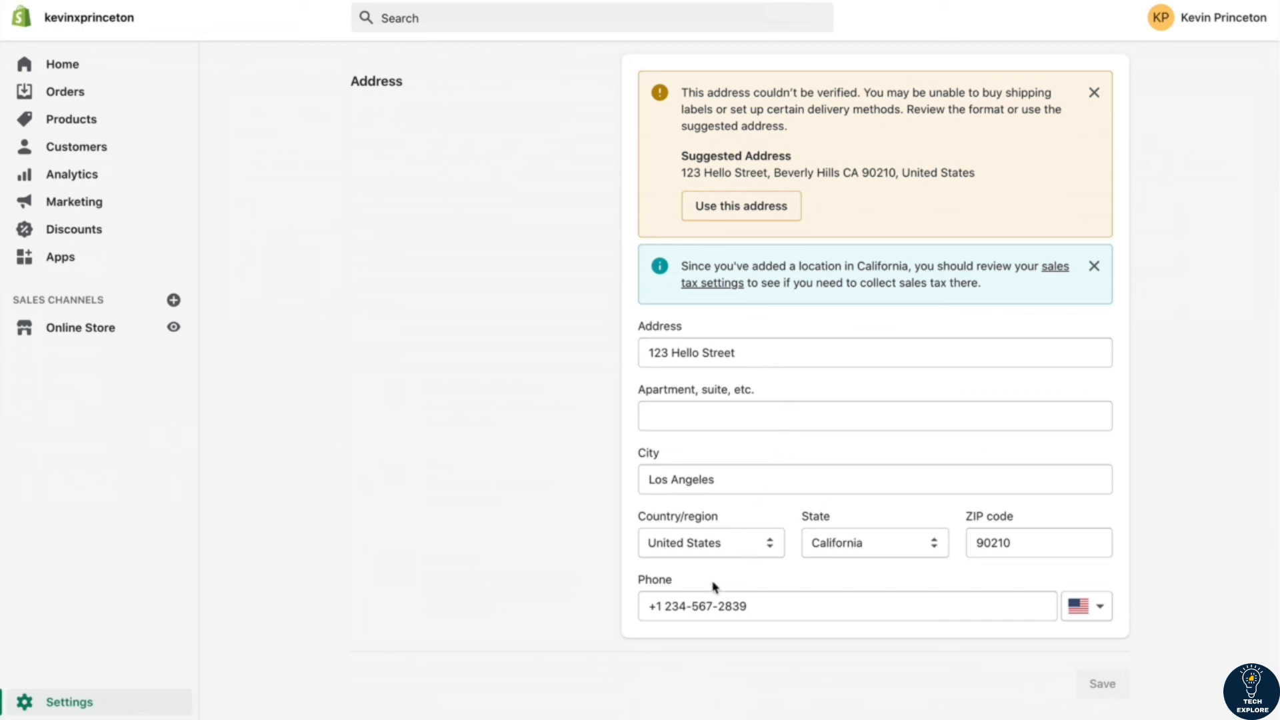
scroll(595, 400, up, 5)
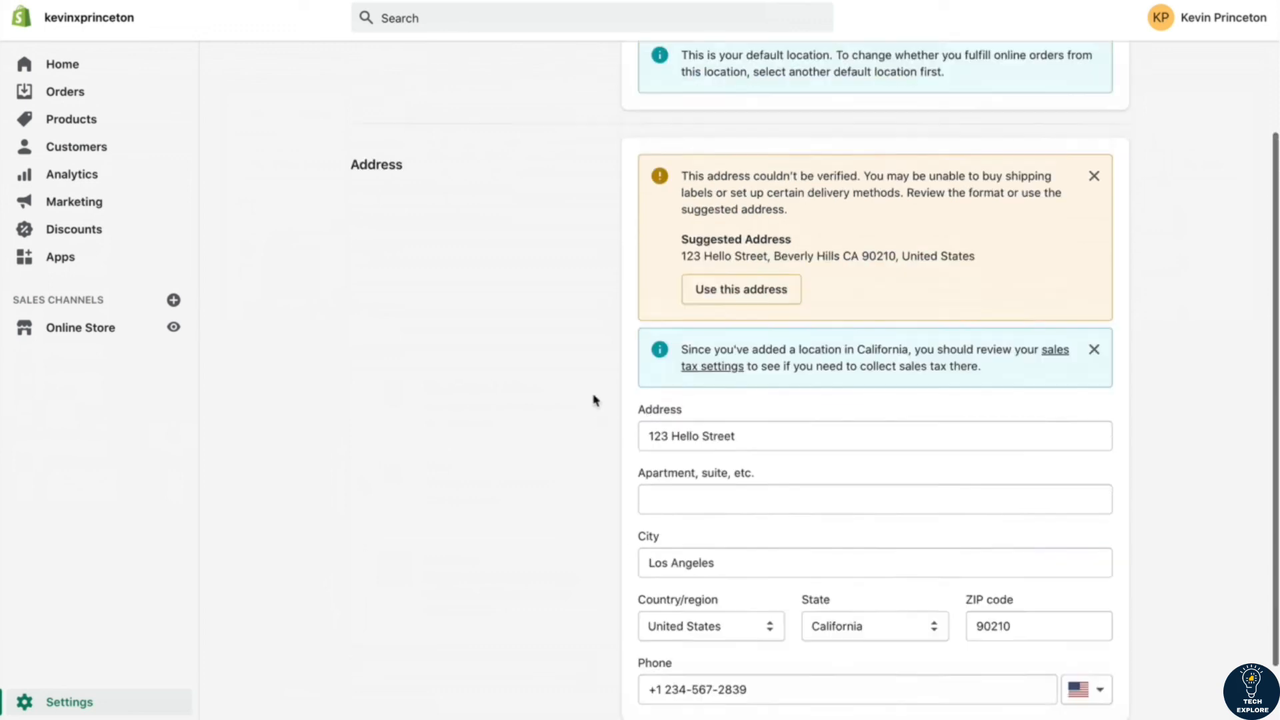
mouse_move(730, 146)
mouse_down()
mouse_move(638, 161)
mouse_move(738, 150)
mouse_up()
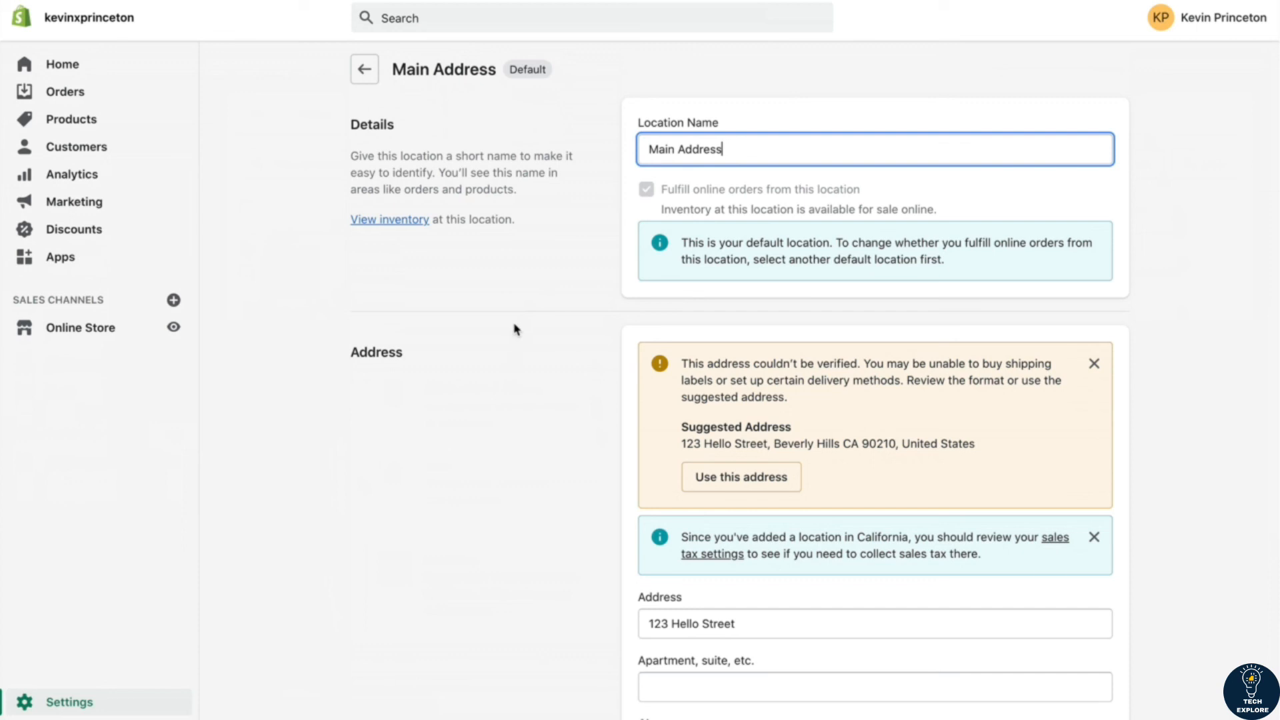
scroll(619, 336, down, 5)
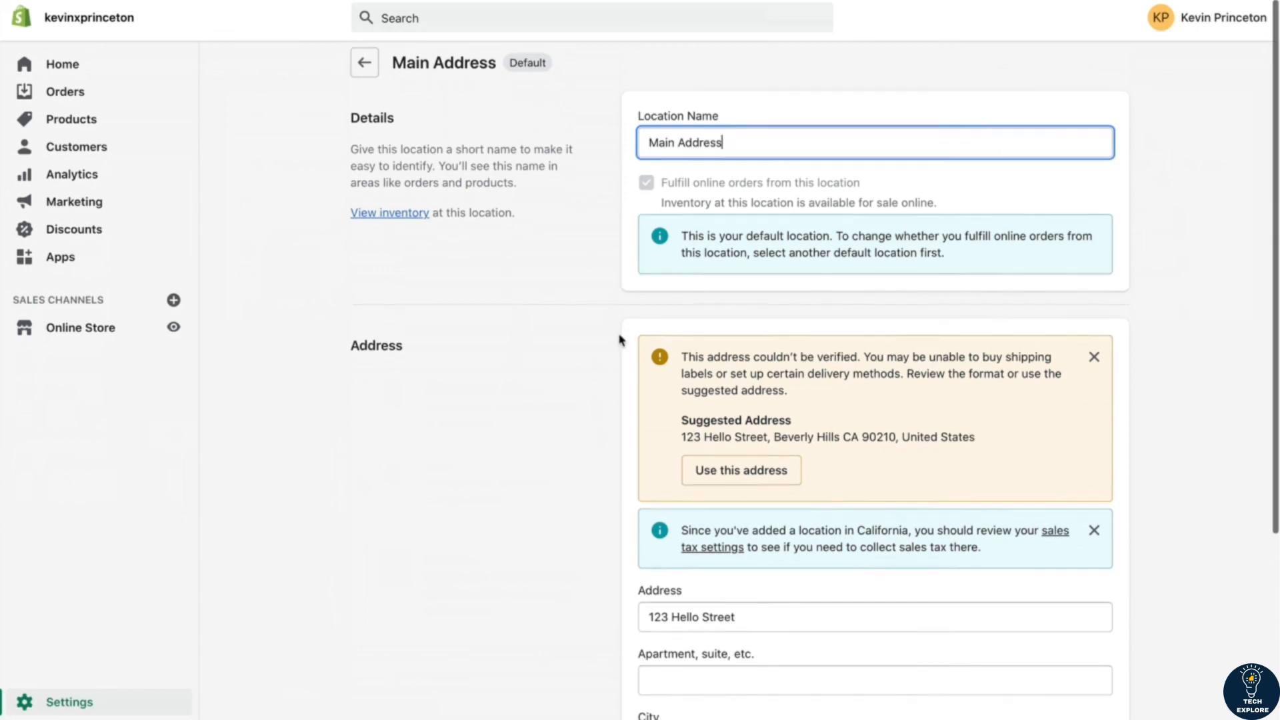